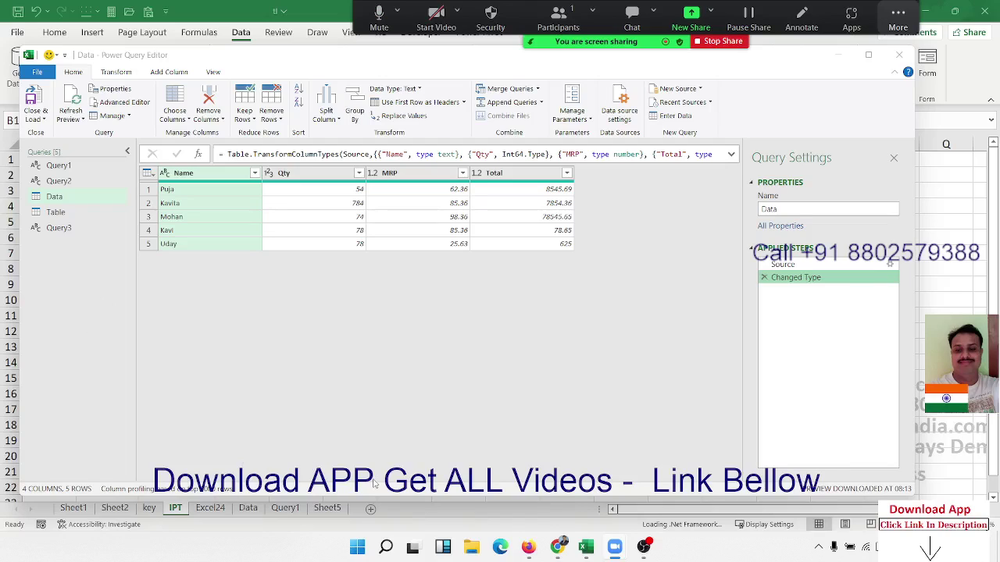
Inspect the Data query's Name, Qty (54), MRP (62.36) and Total values and their types
left_click(335, 218)
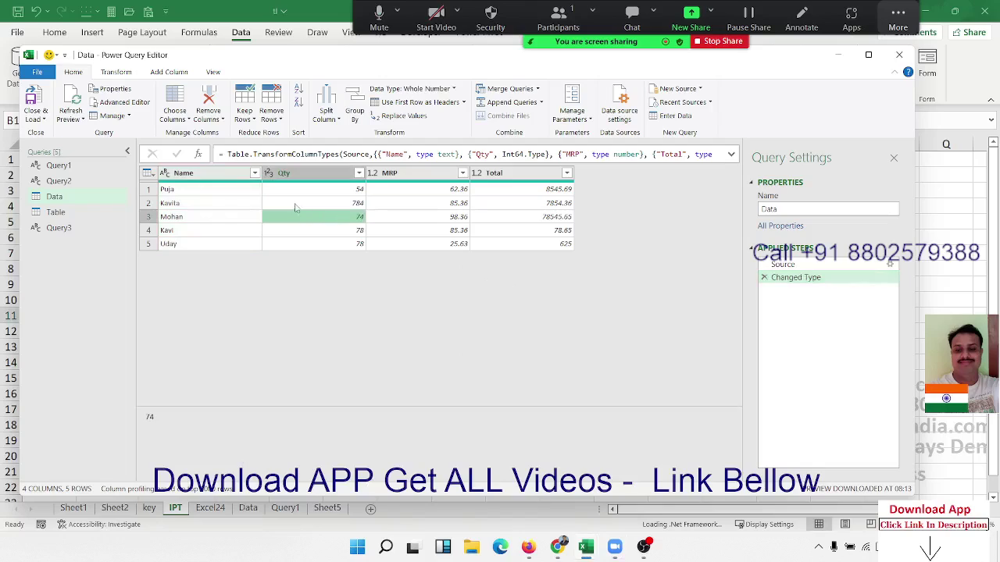
left_click(250, 195)
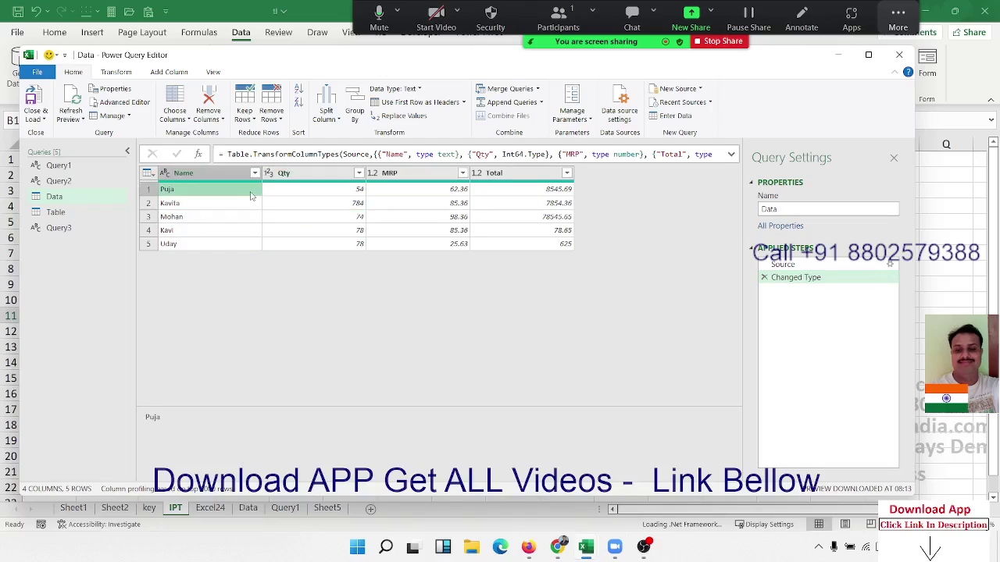
left_click(342, 192)
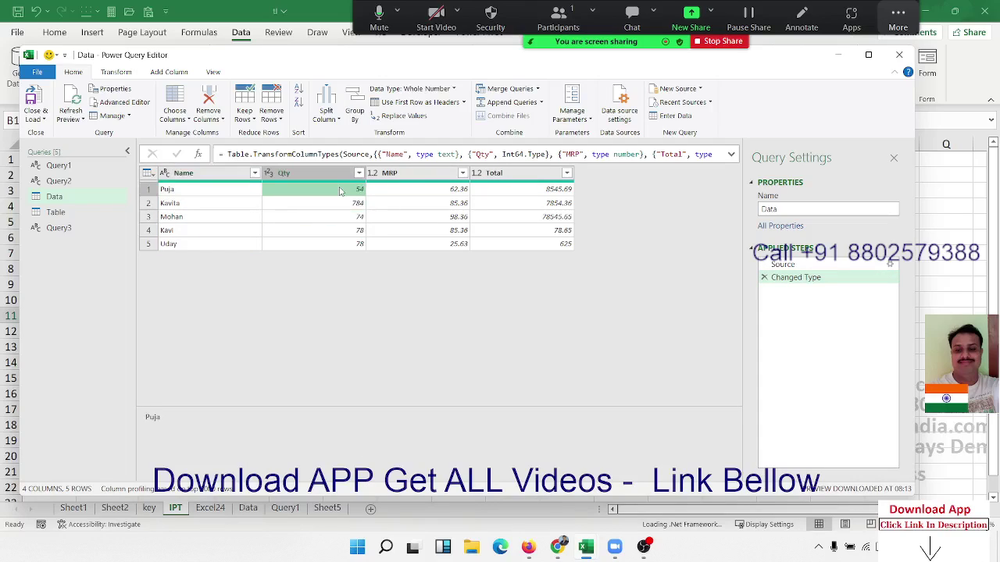
left_click(244, 205)
left_click(359, 191)
left_click(422, 197)
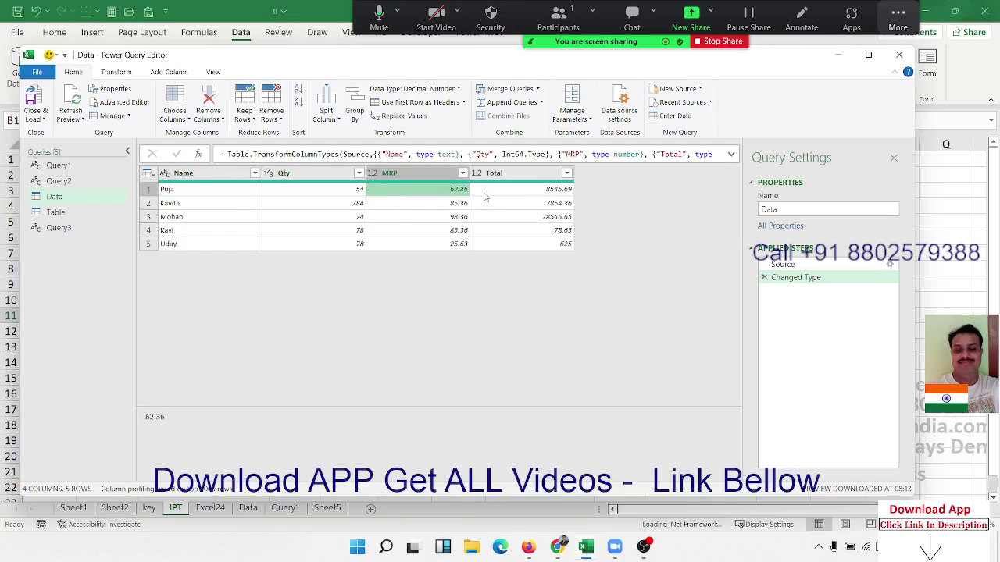
left_click(496, 197)
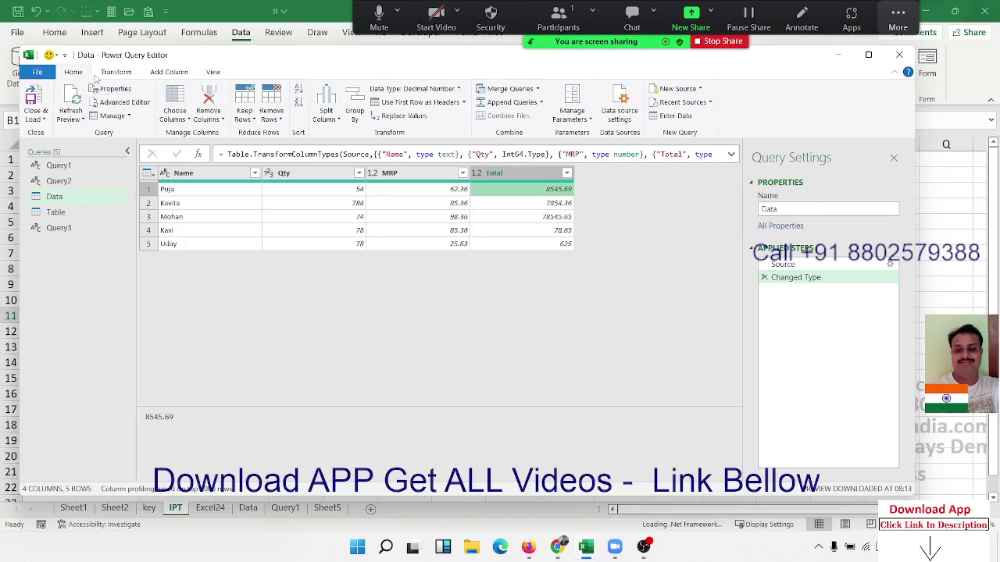
left_click(109, 73)
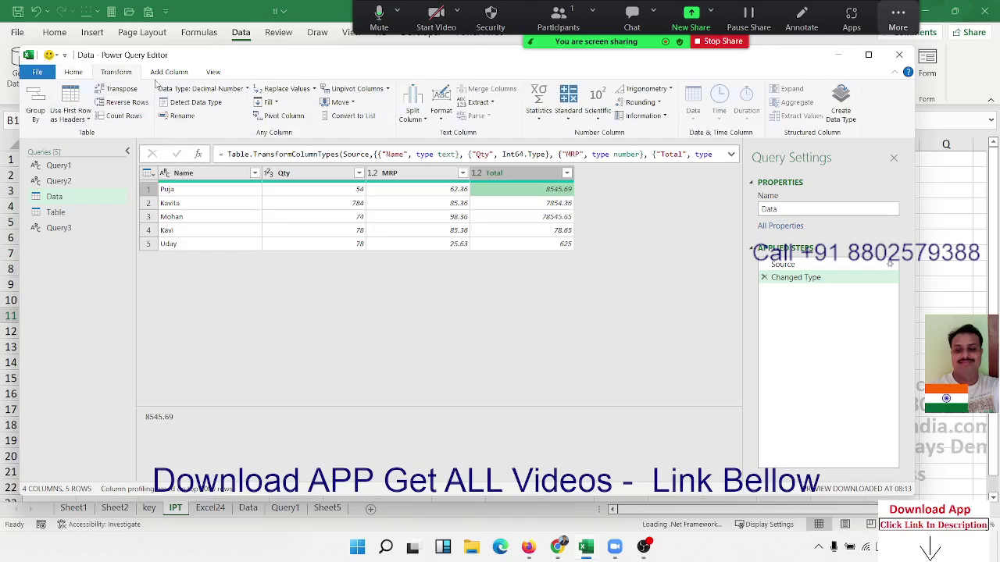
Start a custom column named EVN and browse the Number function suggestions
left_click(160, 74)
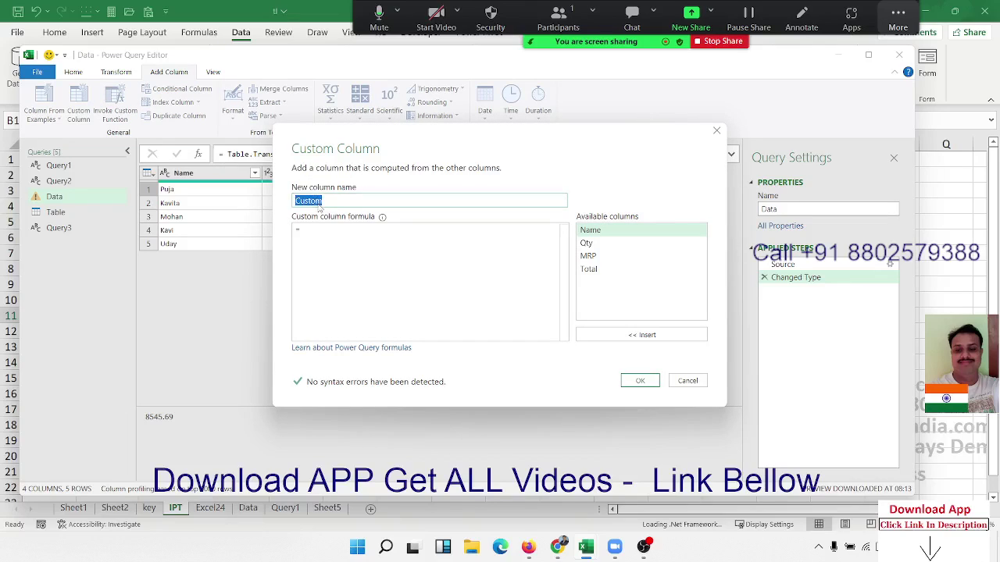
type("EVN")
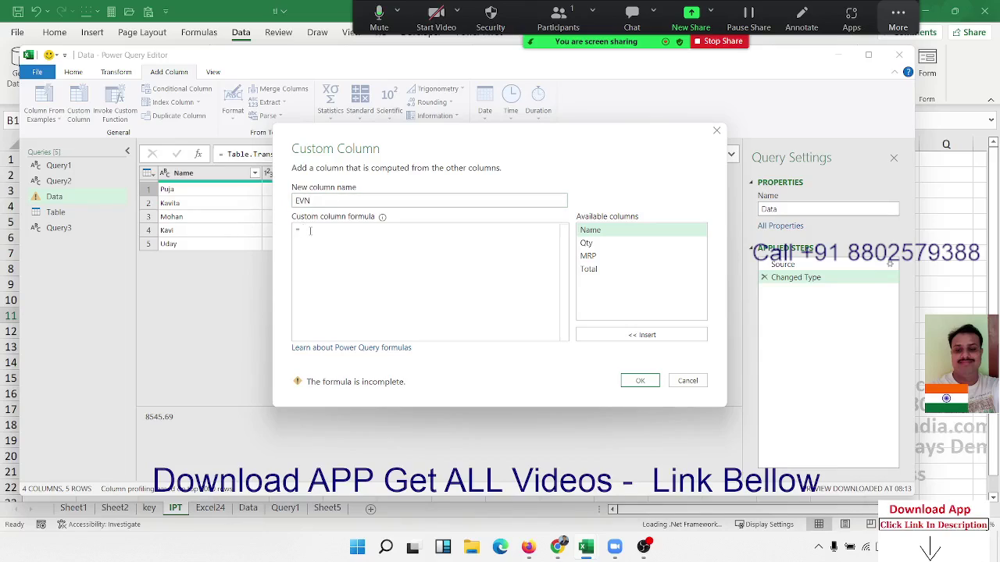
type("n")
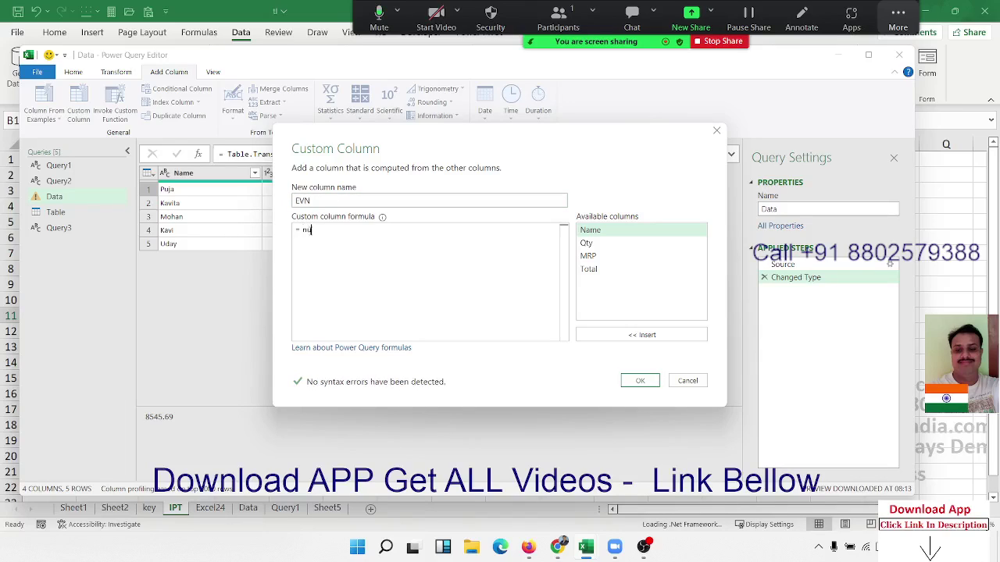
type("um")
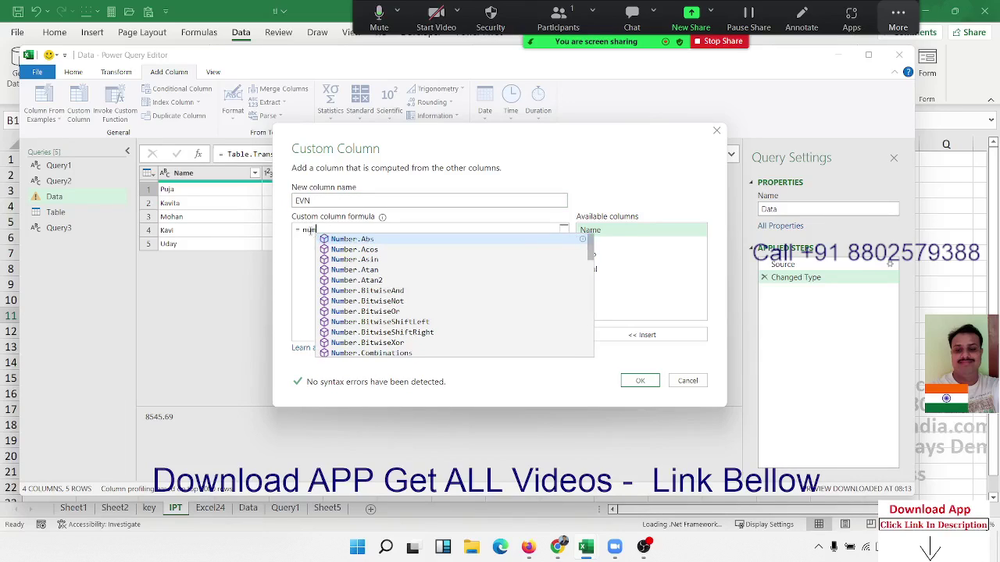
key("Down")
key("Down")
key("Down")
key("Down")
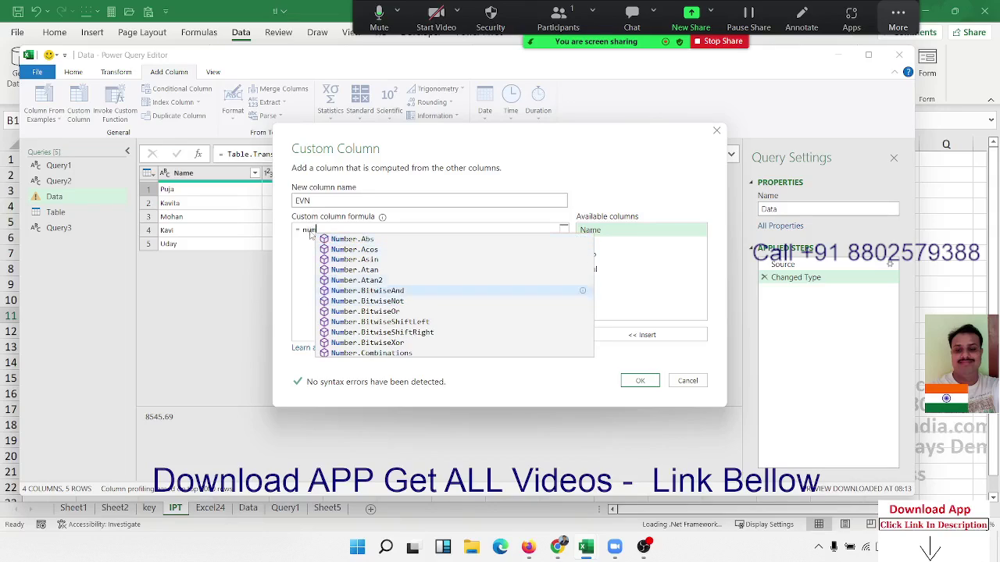
key("Down")
key("Down")
key("Down")
key("Down")
key("Down")
key("Down")
key("Down")
key("Down")
key("Down")
key("Down")
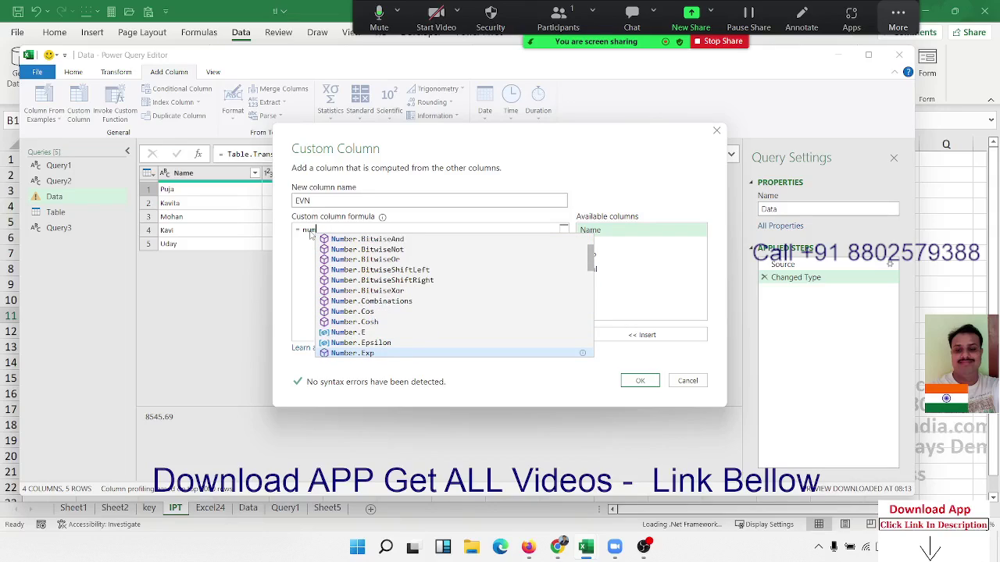
key("Down")
key("Down")
key("Down")
key("Down")
key("Down")
key("Down")
key("Down")
key("Down")
key("Down")
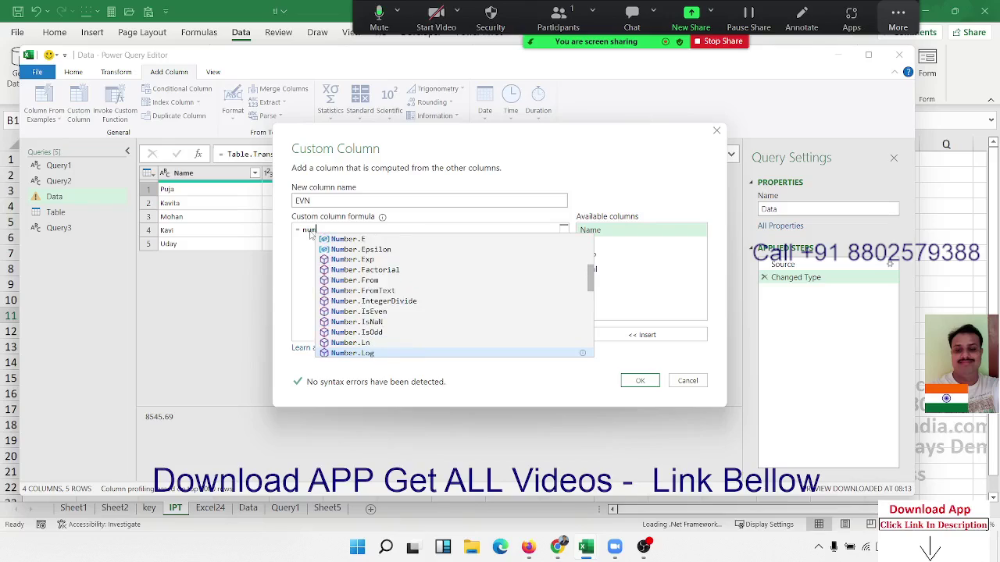
key("Down")
key("Down")
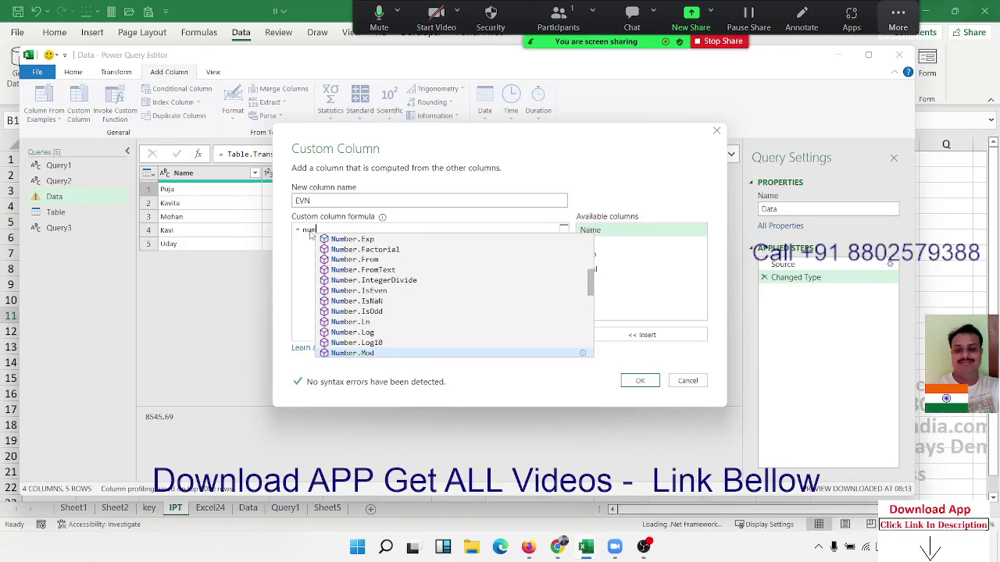
key("Down")
key("Down")
key("Down")
key("Down")
key("Down")
key("Down")
key("Down")
key("Down")
key("Down")
key("Down")
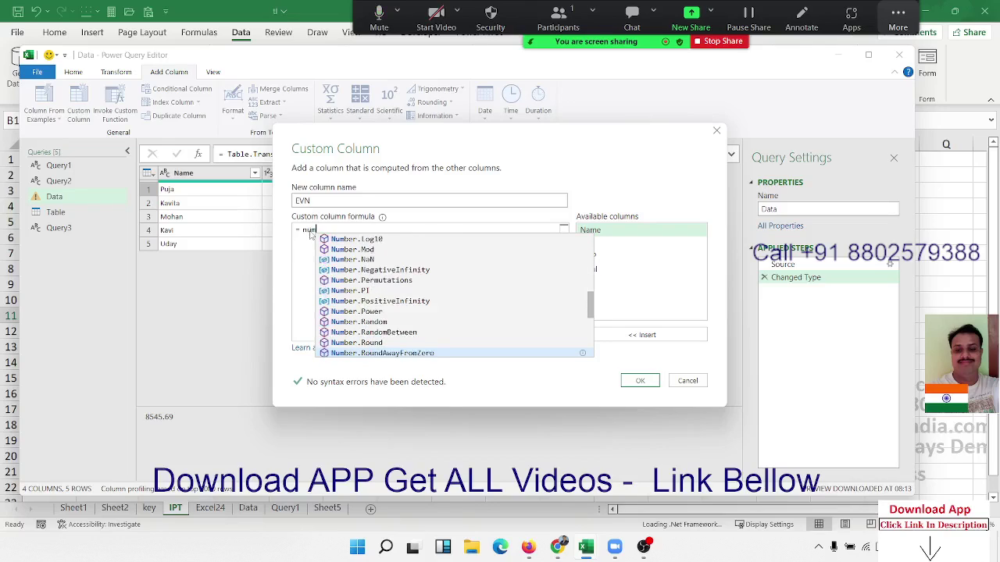
key("Down")
key("Down")
key("Down")
key("Down")
key("Down")
key("Down")
key("Down")
key("Down")
key("Down")
key("Down")
key("Down")
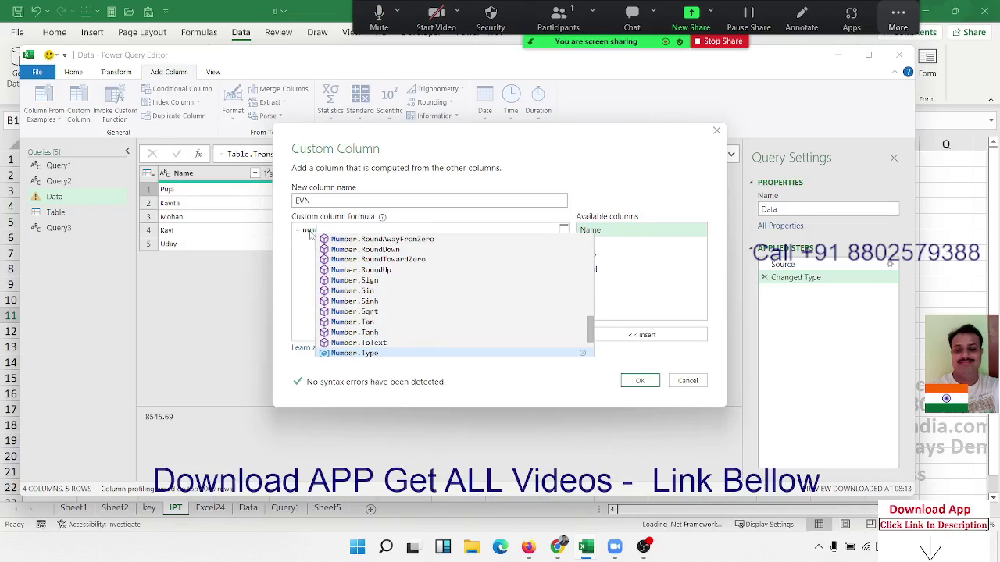
key("Down")
key("Down")
Complete the formula Number.IsEven([Qty]) and create the EVN column
key("Up")
key("Up")
key("Up")
key("Up")
key("Up")
key("Up")
key("Up")
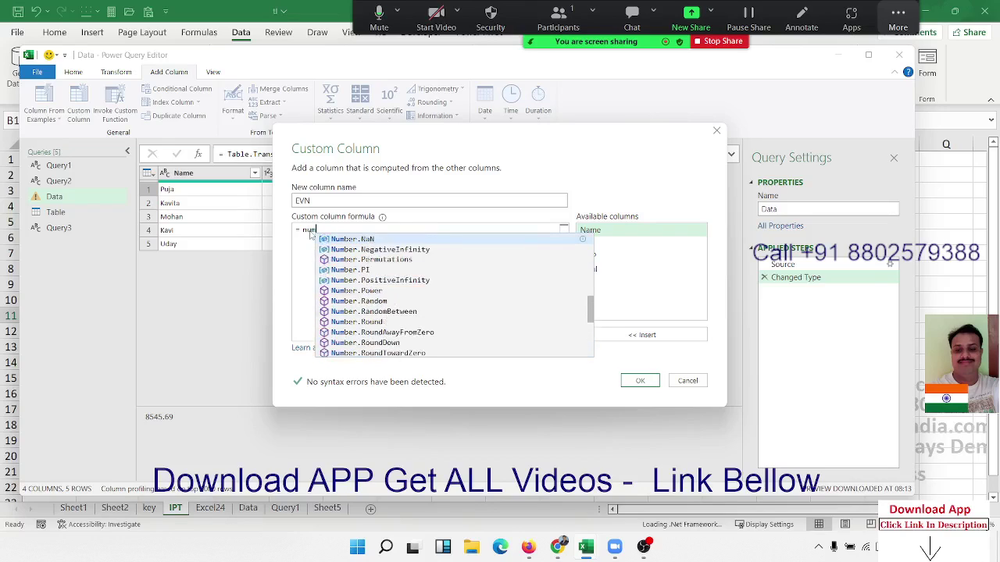
key("Up")
key("Up")
key("Up")
key("Up")
key("Up")
key("Up")
key("Down")
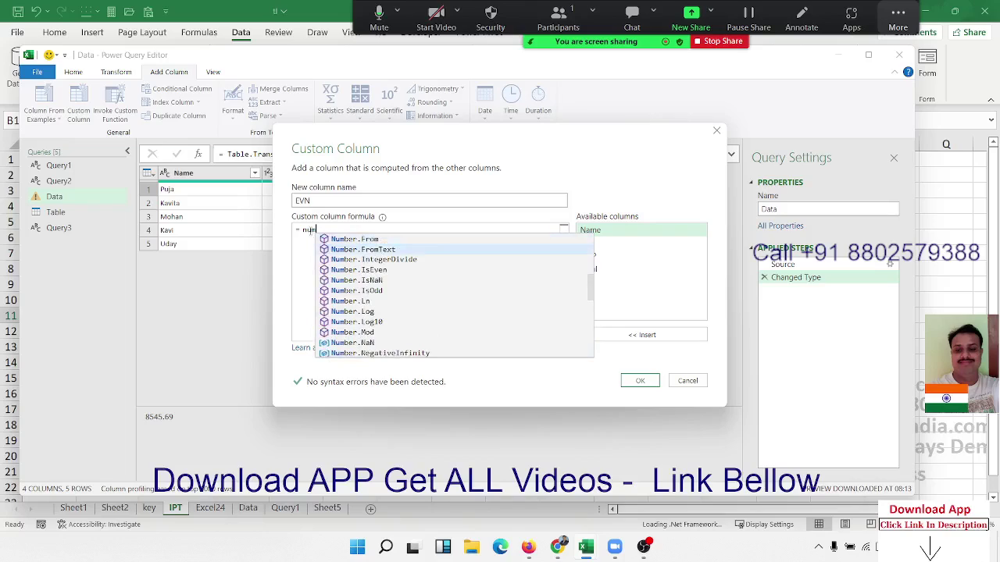
key("Down")
key("Down")
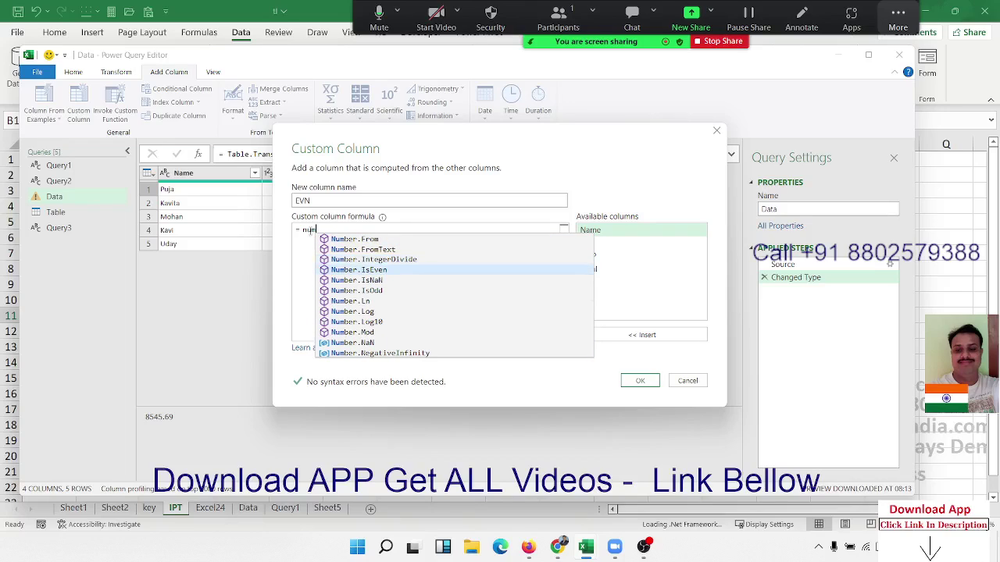
key("Tab")
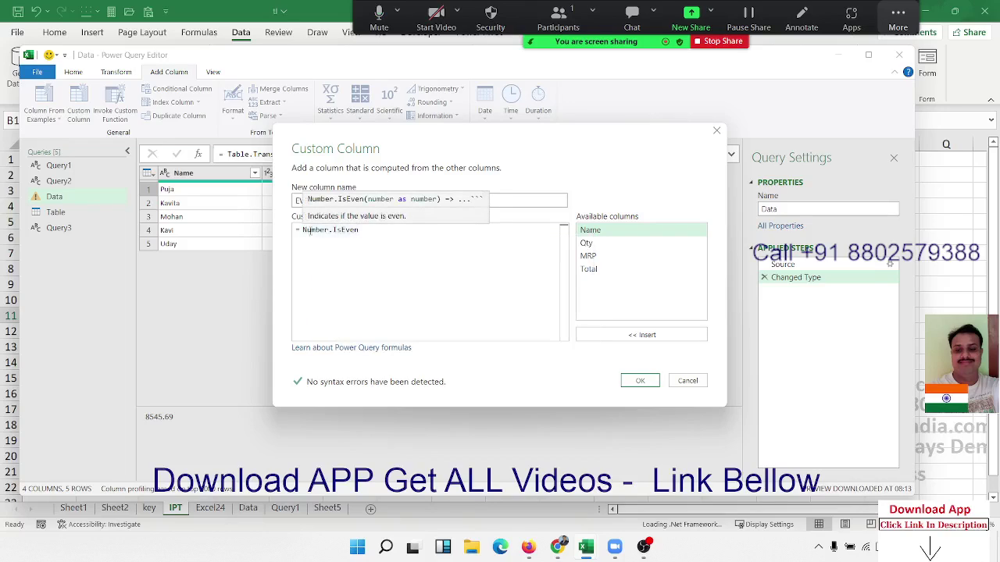
type("(")
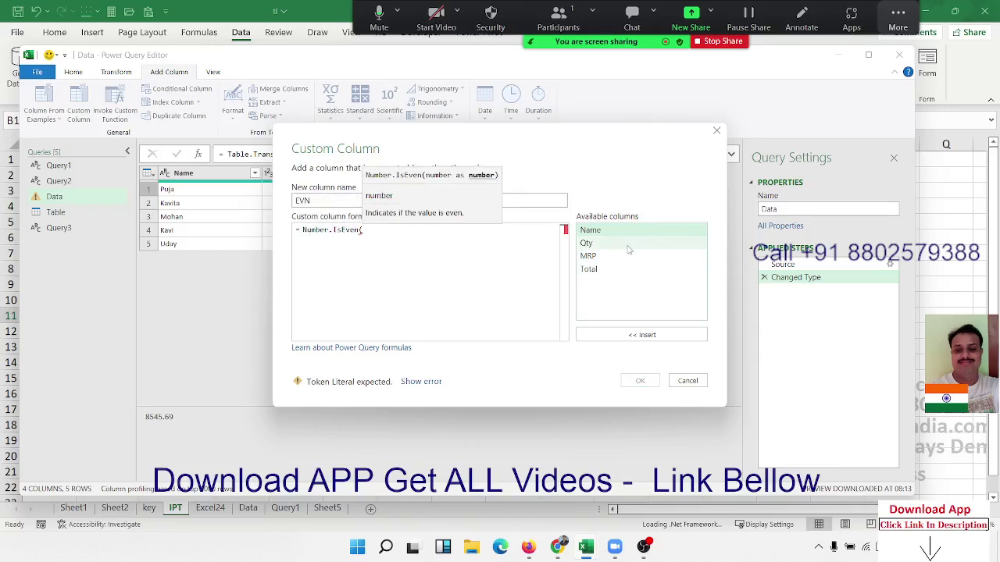
double_click(628, 249)
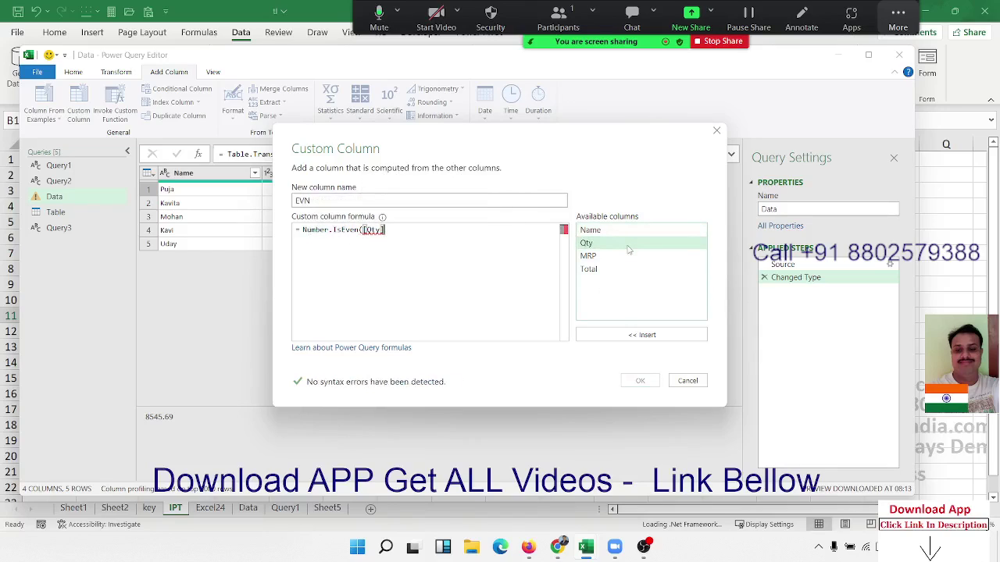
type(")")
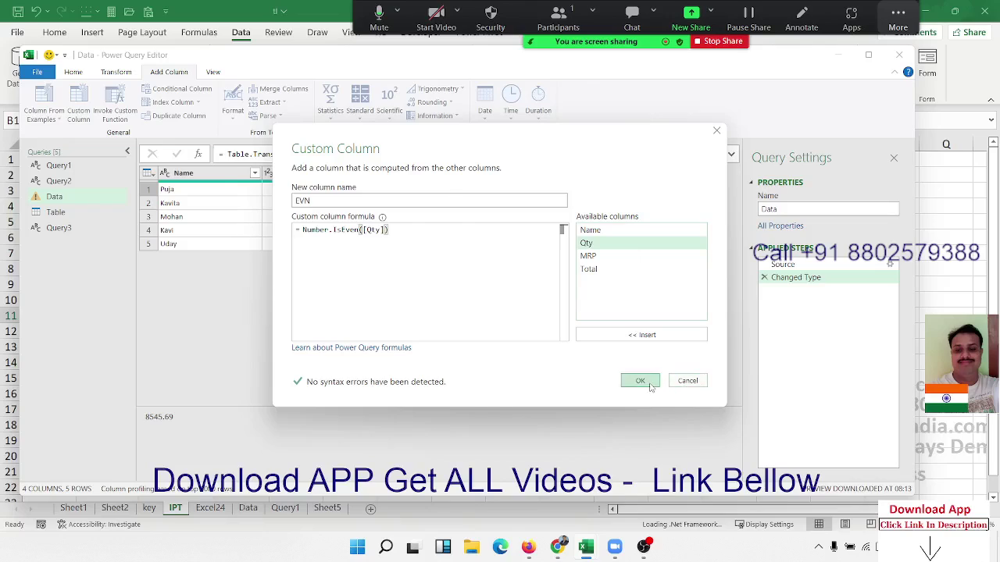
left_click(640, 381)
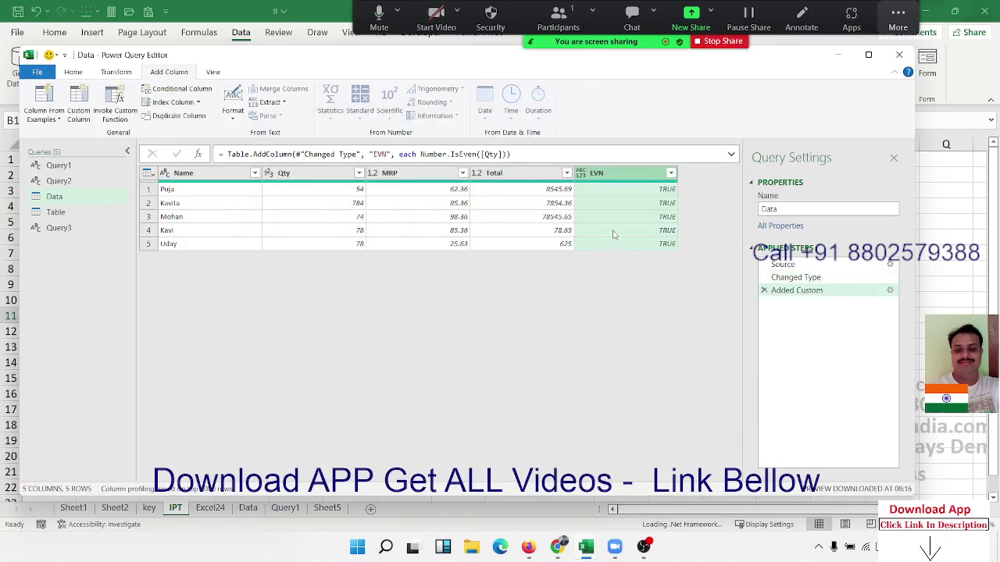
Change the EVN step's formula from Number.IsEven to Number.IsOdd([Qty])
left_click(617, 192)
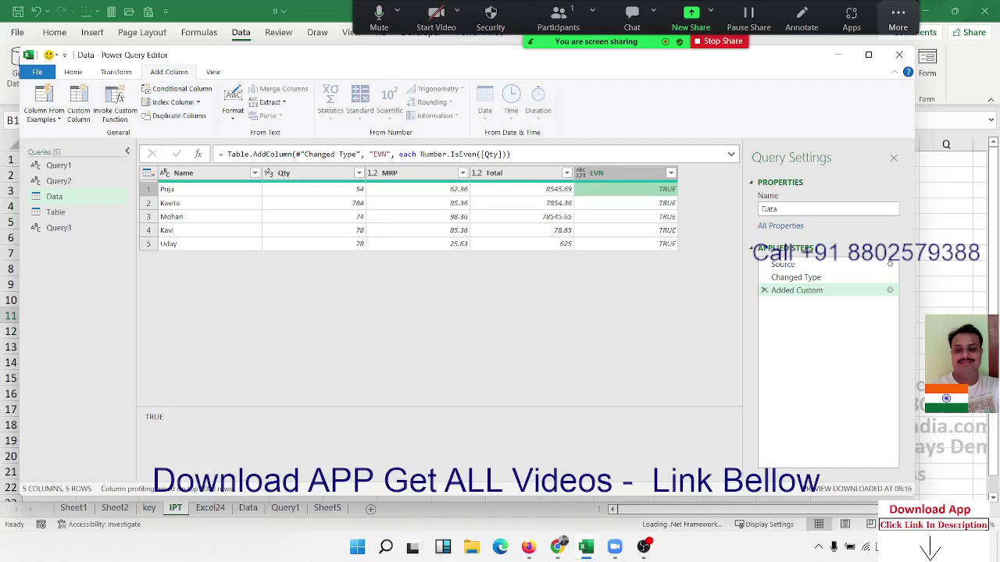
double_click(453, 156)
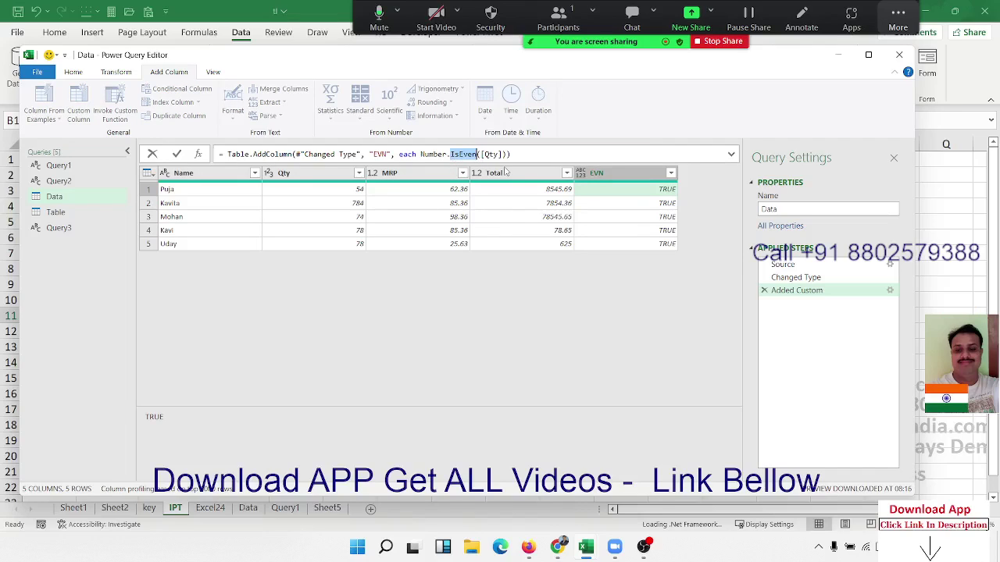
type("is")
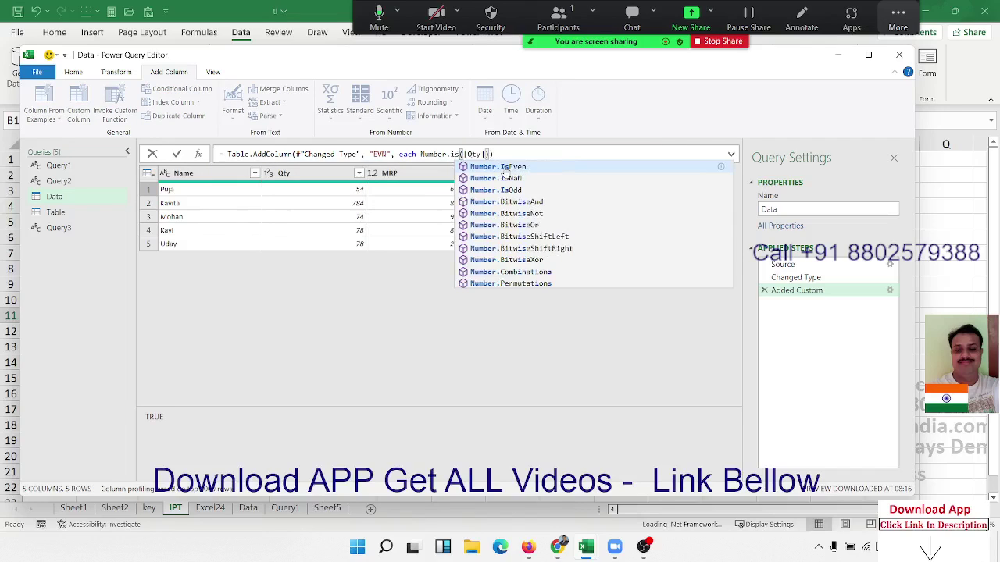
key("Down")
key("Down")
key("Tab")
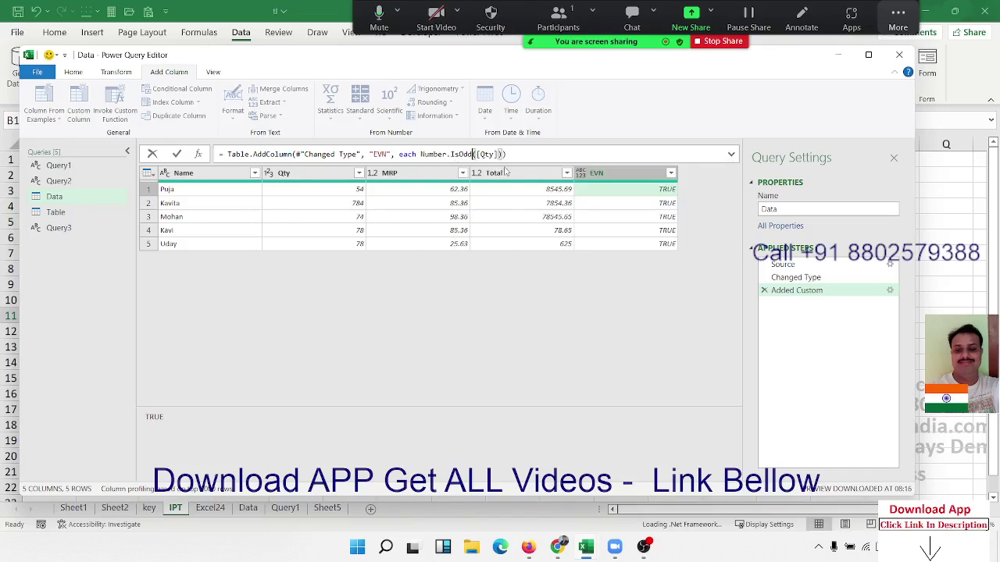
key("Return")
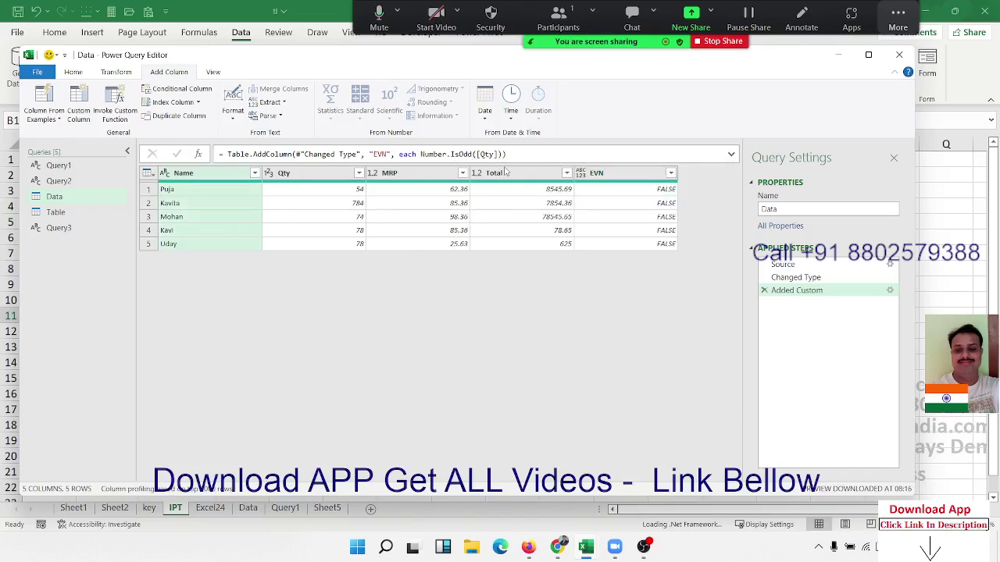
Check the FALSE EVN result and the MRP values in each row
left_click(641, 207)
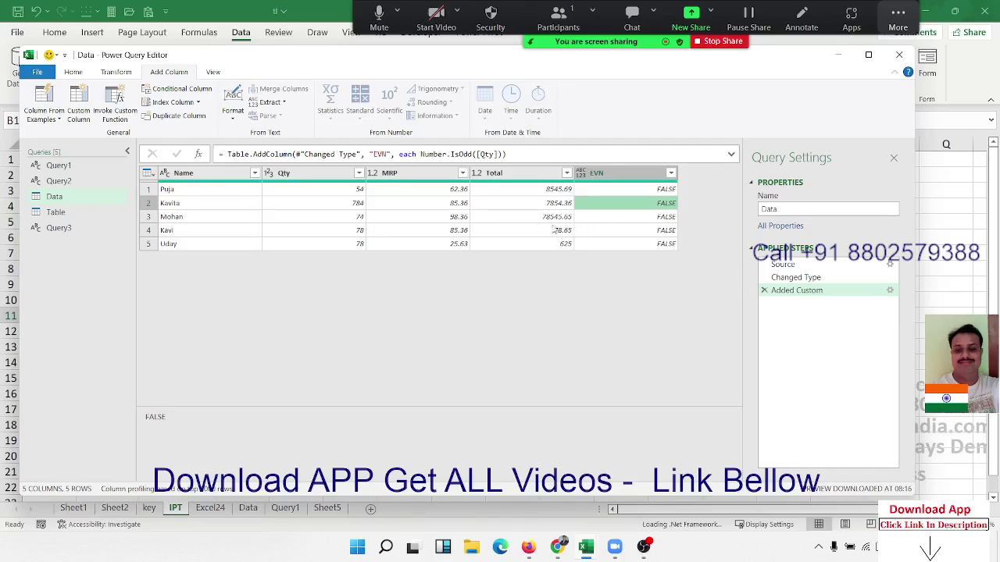
left_click(459, 192)
left_click(459, 204)
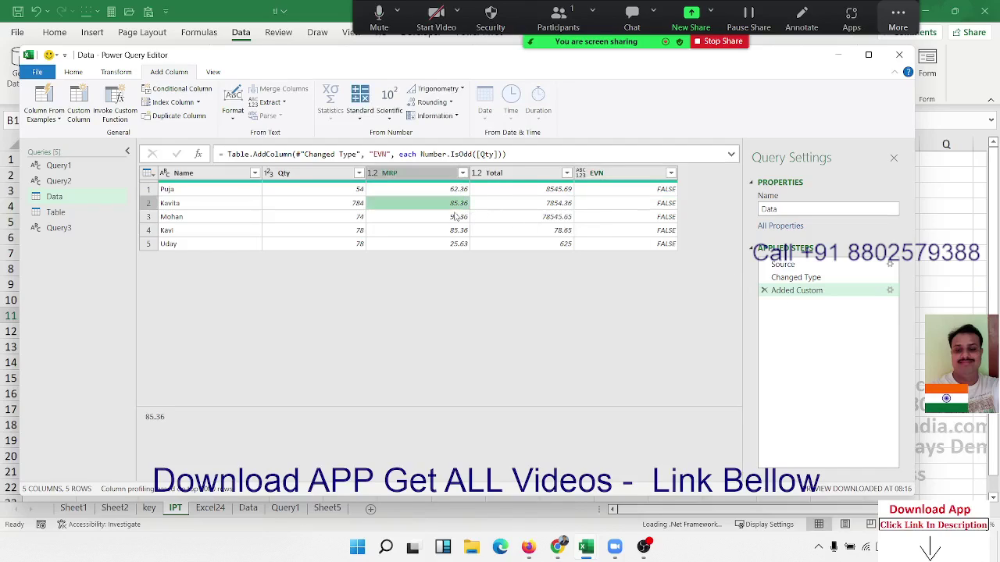
left_click(457, 218)
left_click(458, 231)
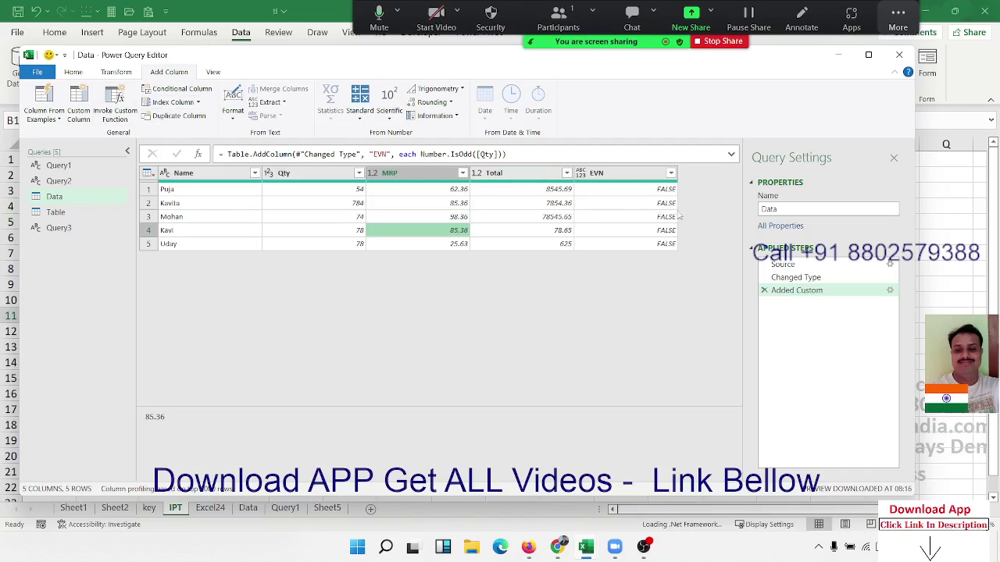
Delete the EVN step and add an int column with formula Int8.From([MRP])
left_click(764, 290)
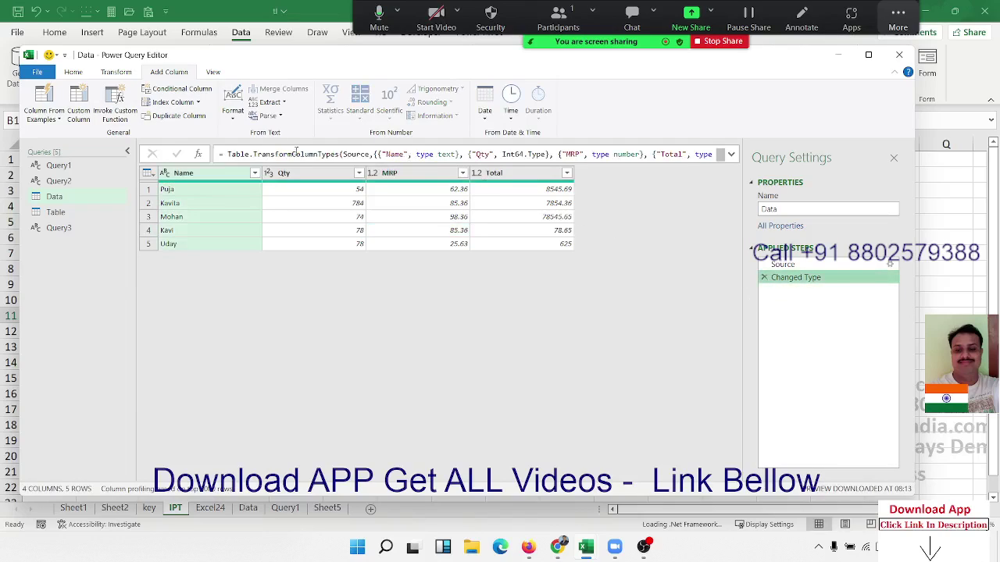
left_click(79, 108)
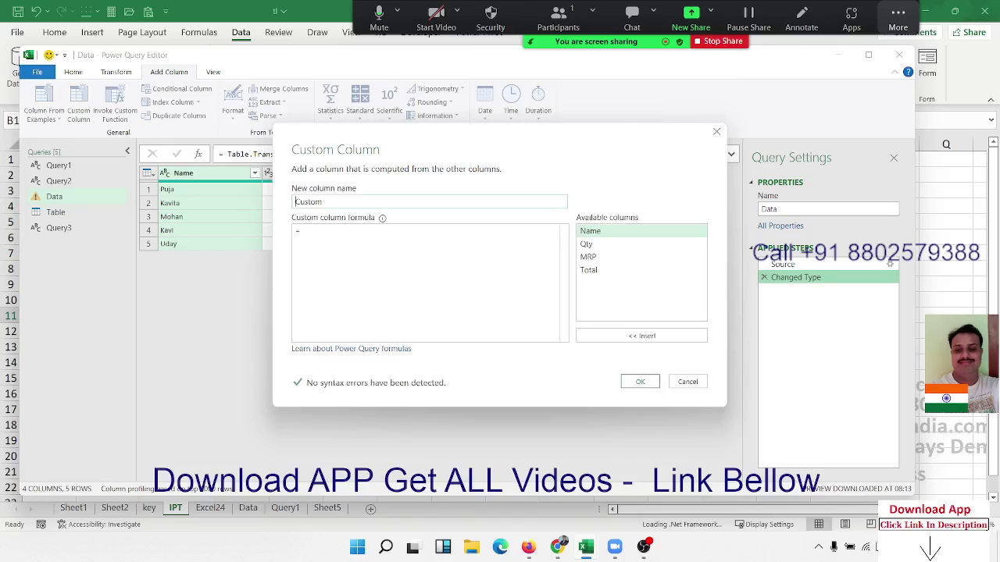
double_click(307, 202)
type("int")
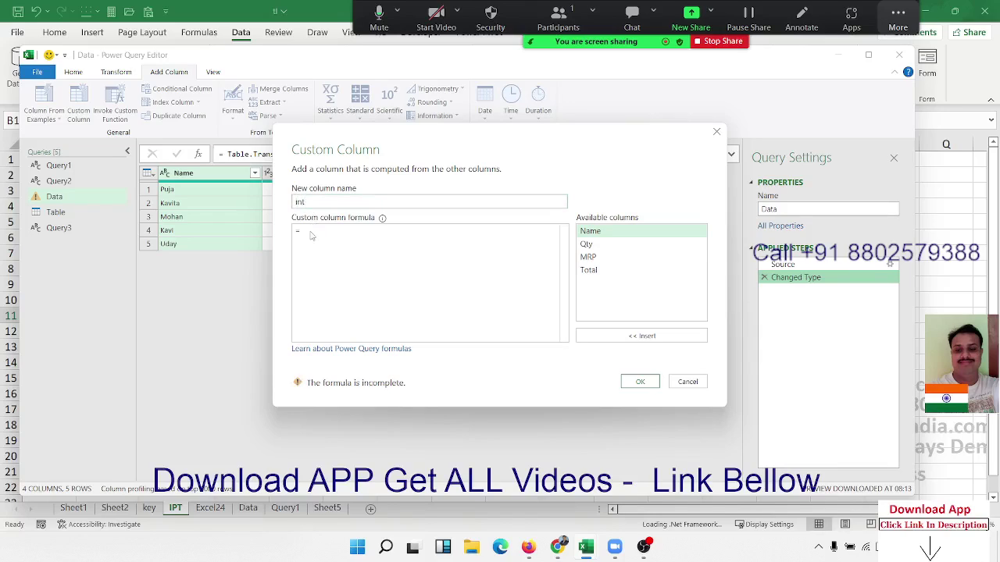
left_click(310, 231)
type("int")
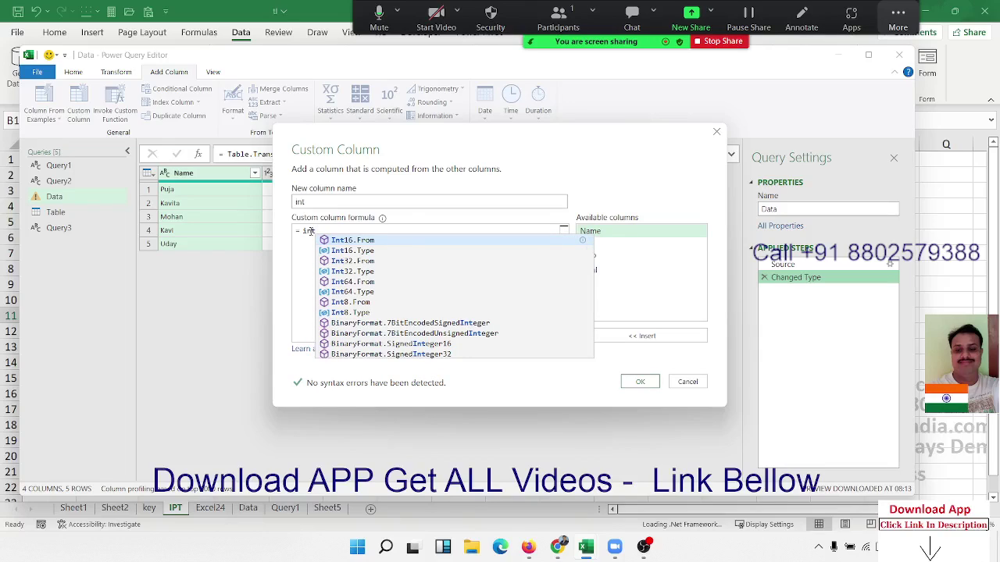
type("8")
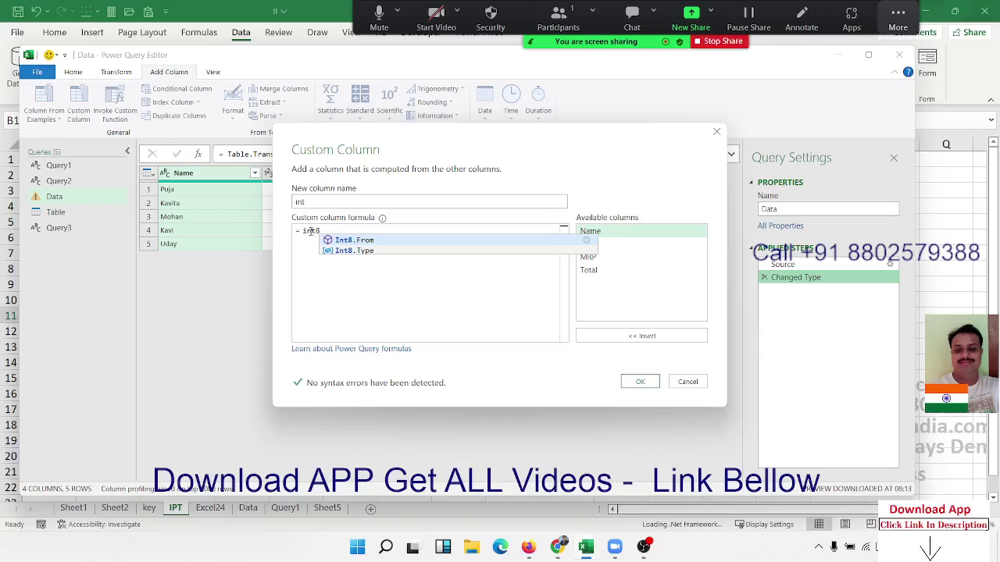
key("Tab")
type("(")
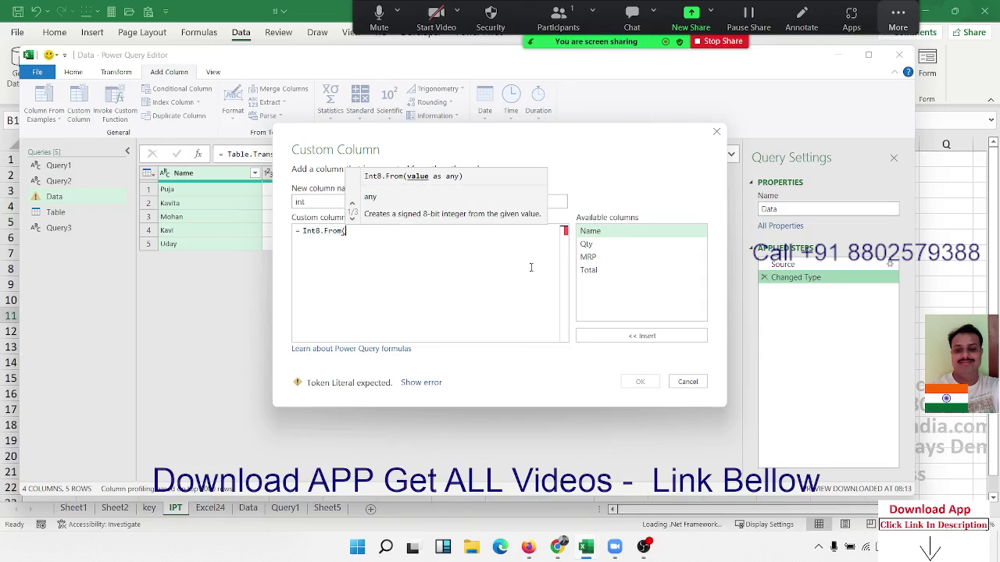
double_click(588, 258)
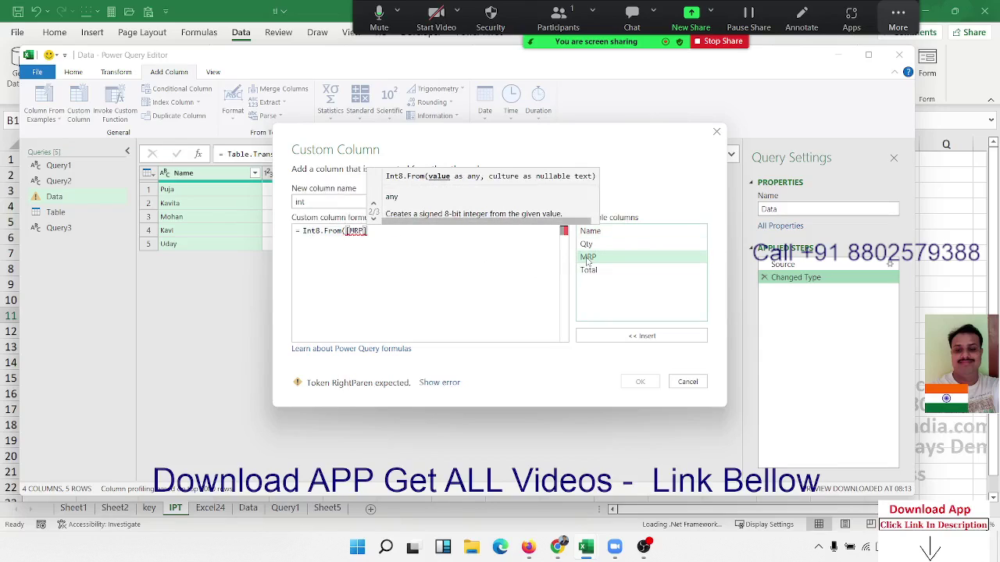
type(")")
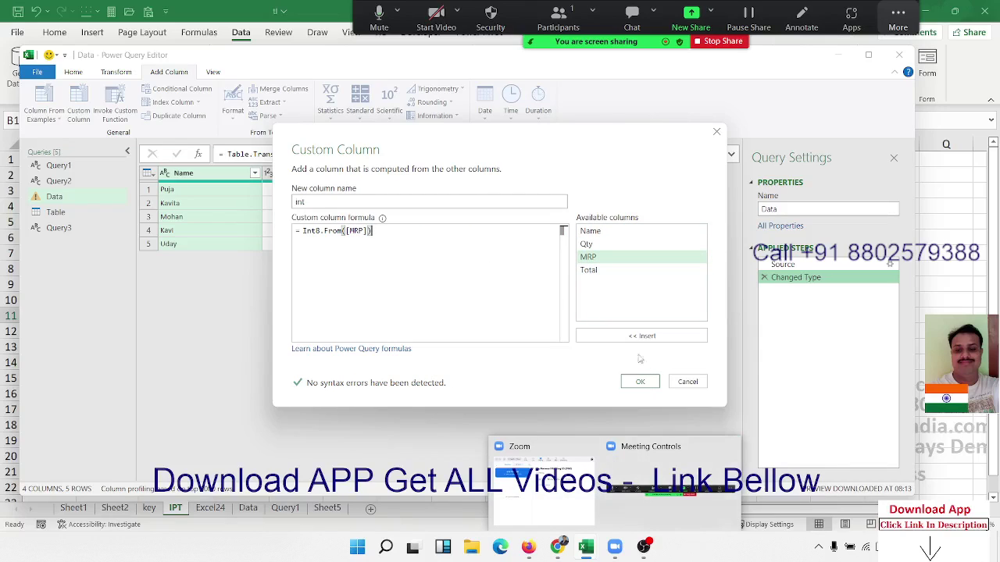
left_click(654, 381)
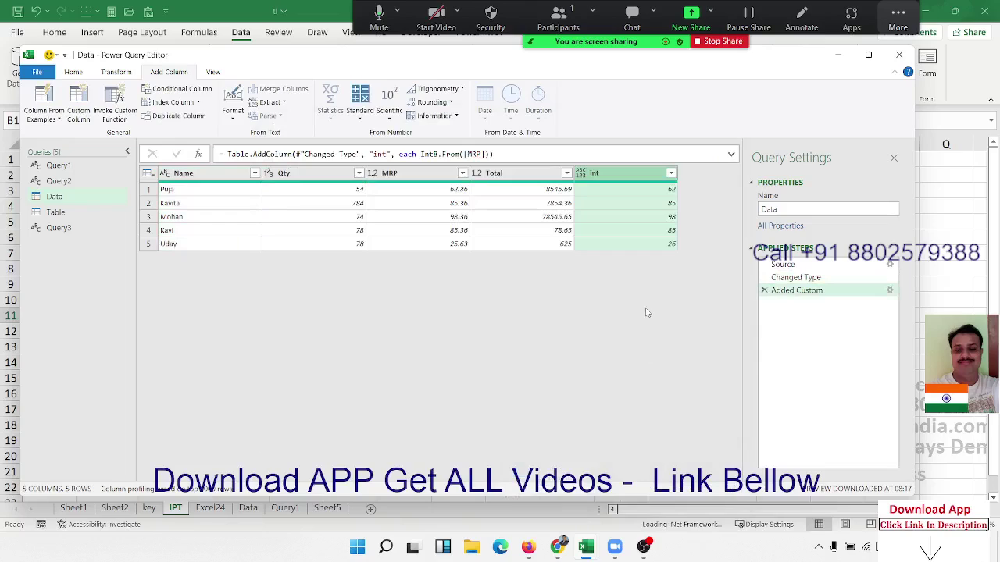
Change the int column's function from Int8.From to Int16.From
left_click(435, 154)
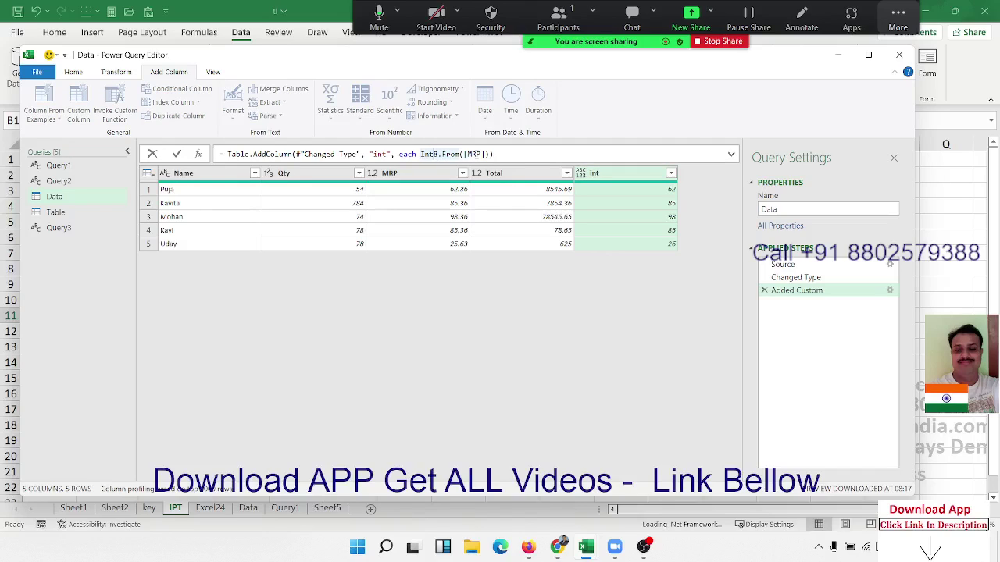
key("BackSpace")
type("16")
key("Return")
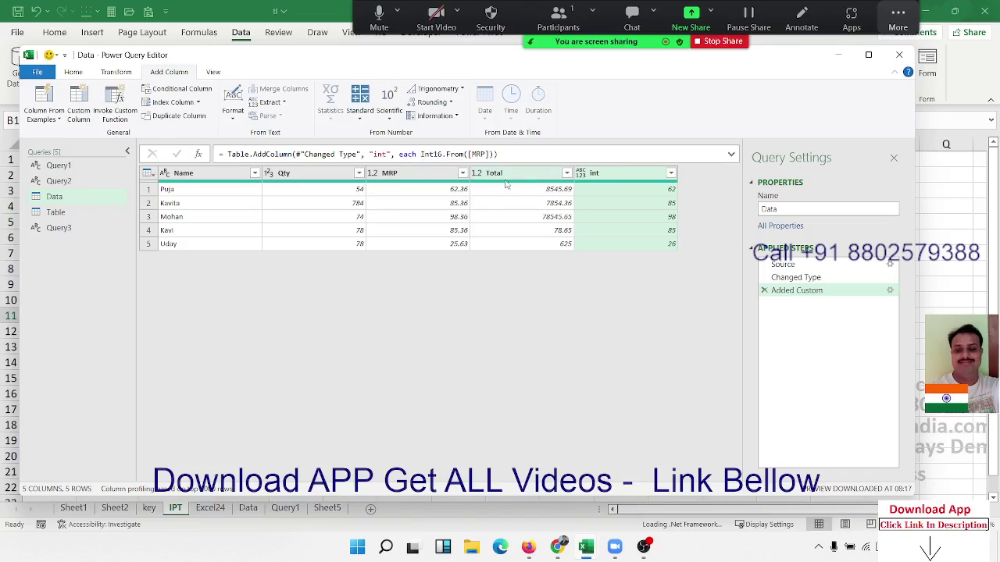
Switch the int formula to Int32.From([MRP])
left_click(512, 155)
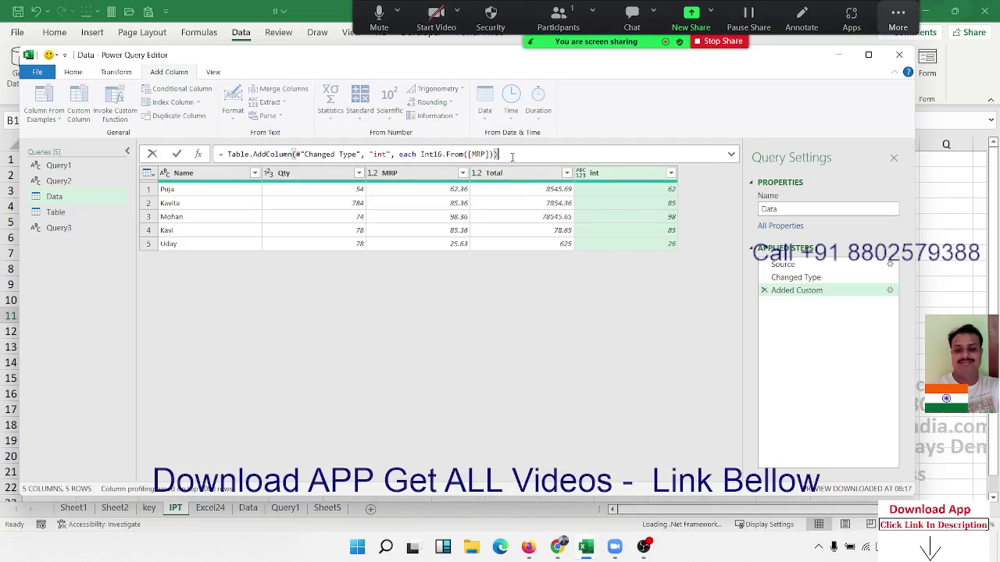
key("Return")
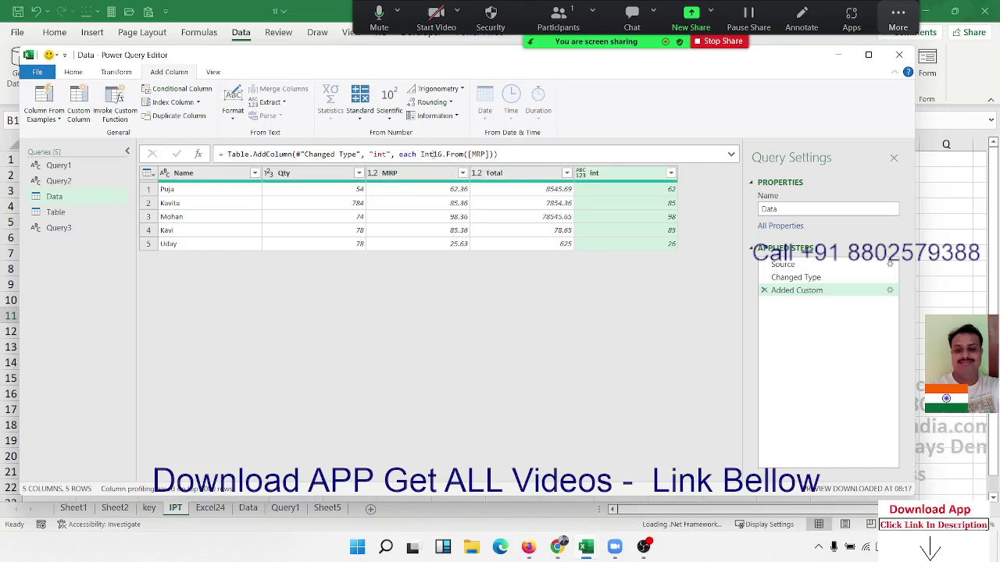
left_click(433, 154)
key("Delete")
key("Delete")
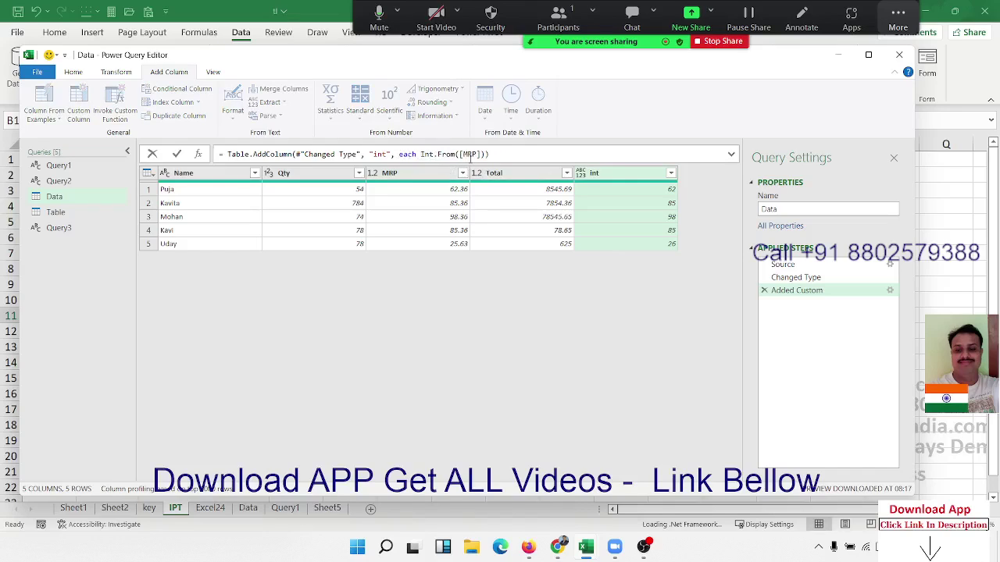
type("32")
key("Return")
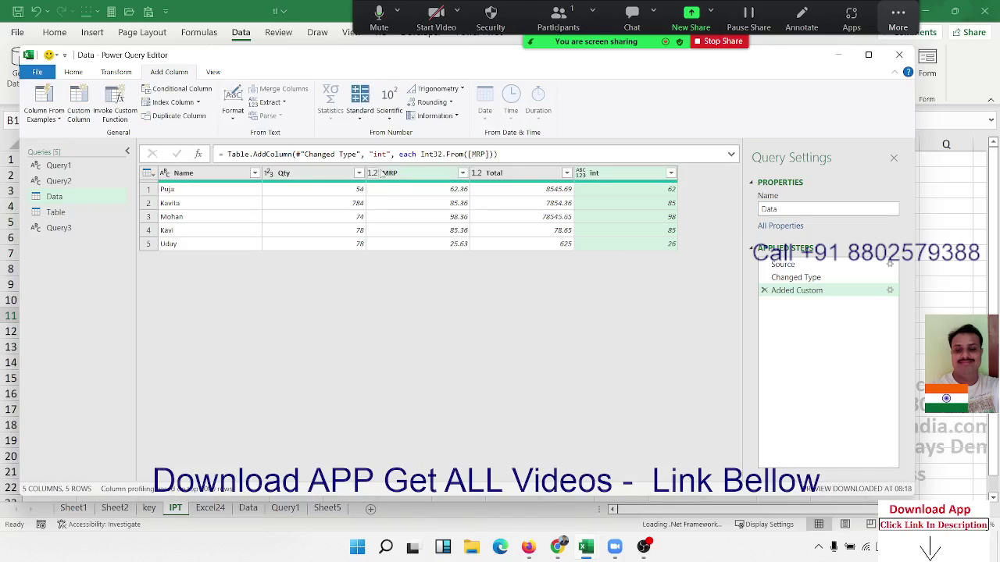
Switch the int formula to Int64.From([MRP]) and recheck the Qty value
left_click(432, 153)
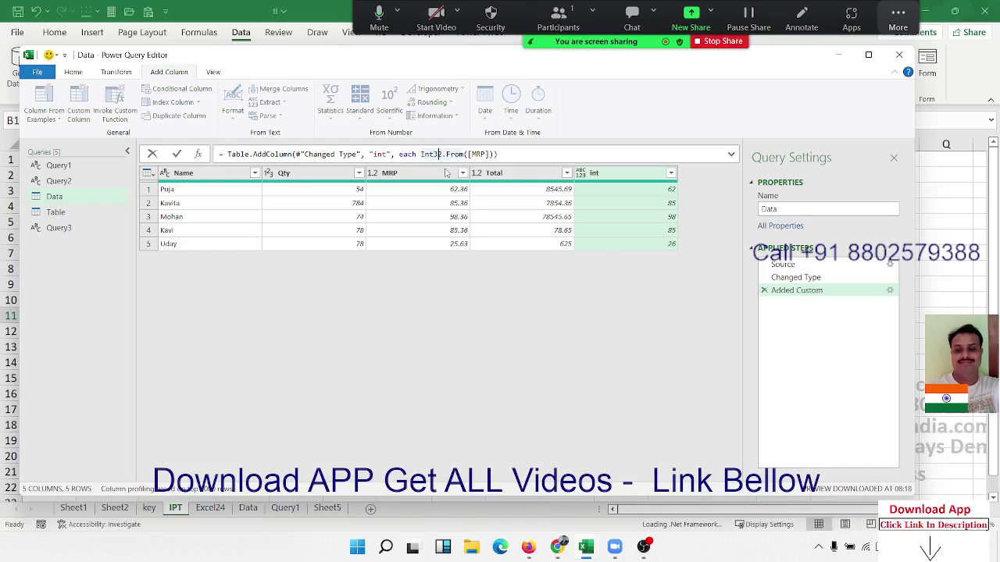
key("BackSpace")
key("BackSpace")
type("64")
key("Return")
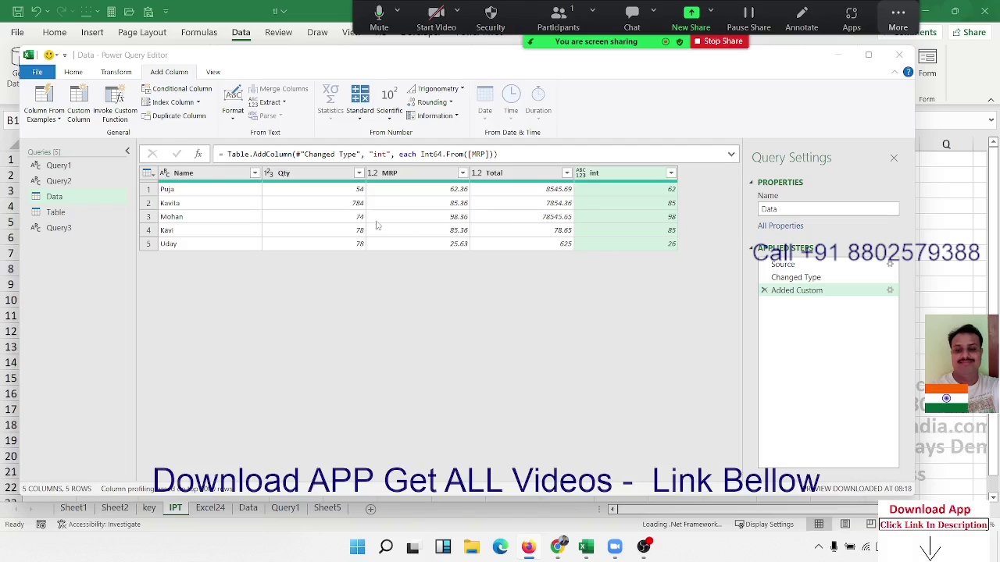
left_click(352, 192)
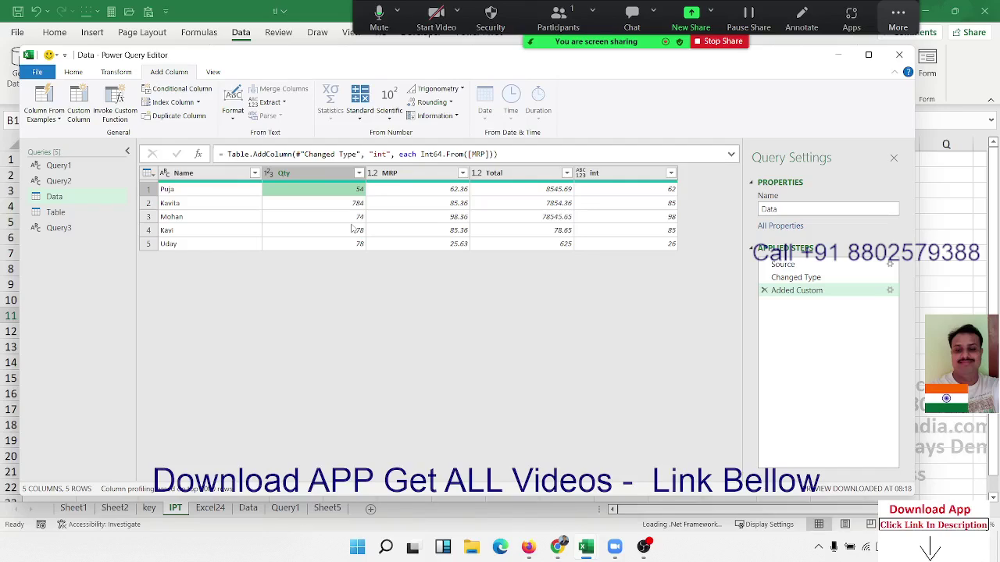
Remove the int column step and start a custom column named NT
left_click(764, 291)
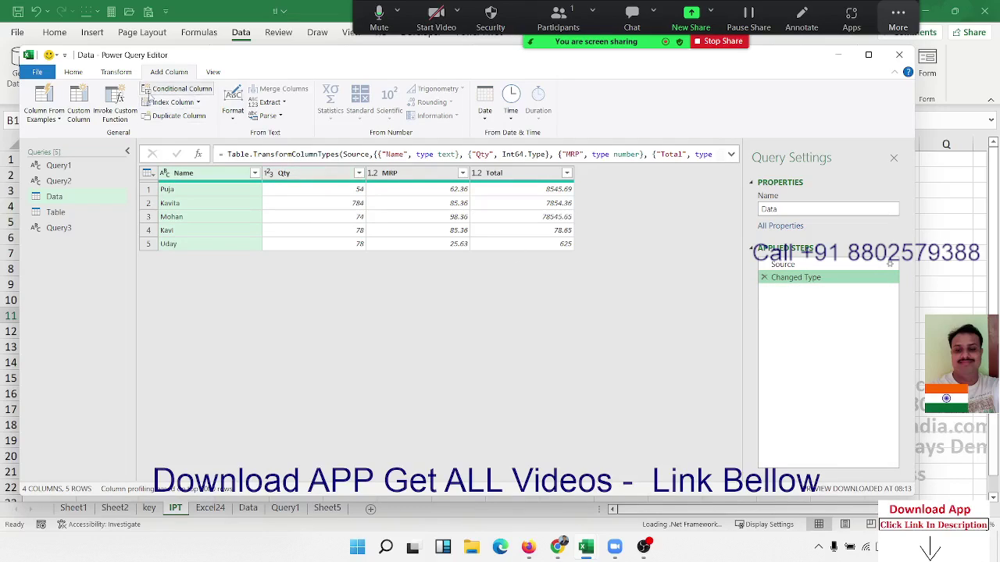
left_click(79, 114)
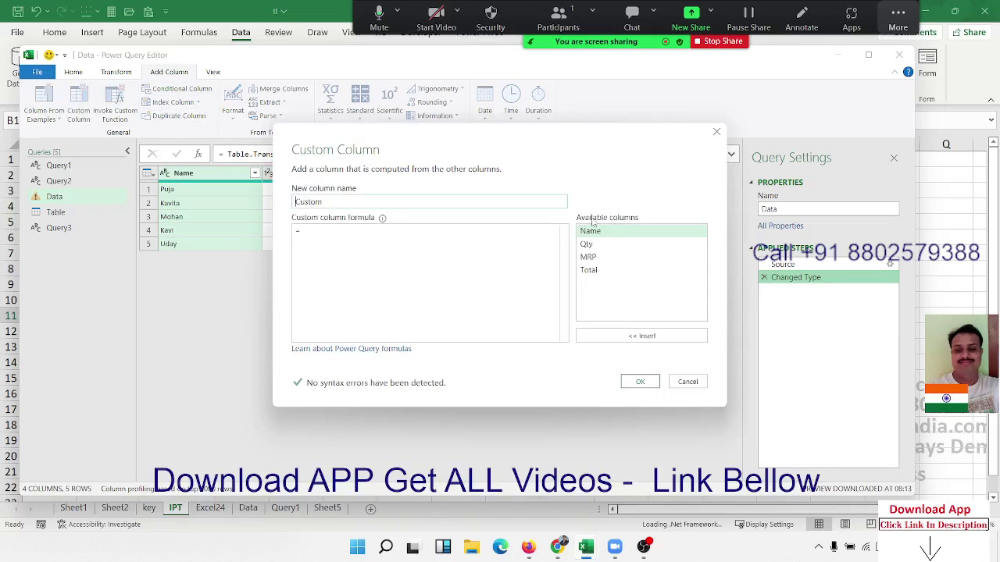
left_click(411, 206)
double_click(411, 205)
type("NT")
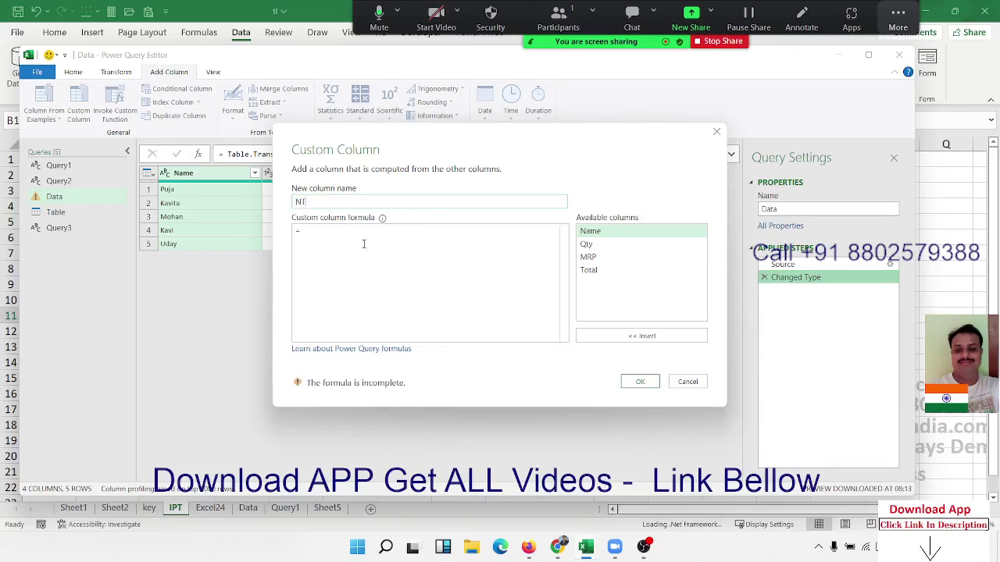
Enter the formula Number.FromText([Qty]) and create the NT column
left_click(363, 244)
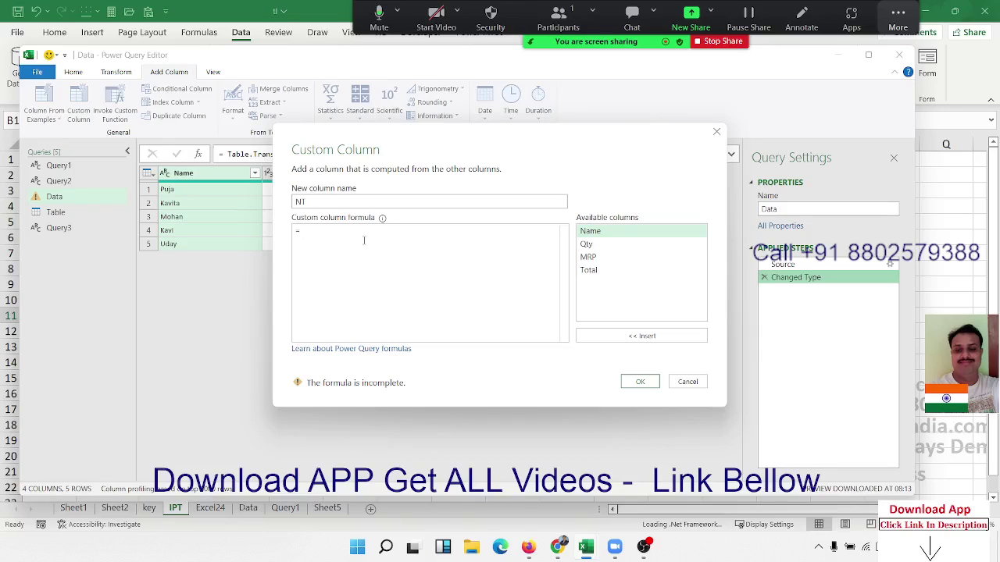
type(" num")
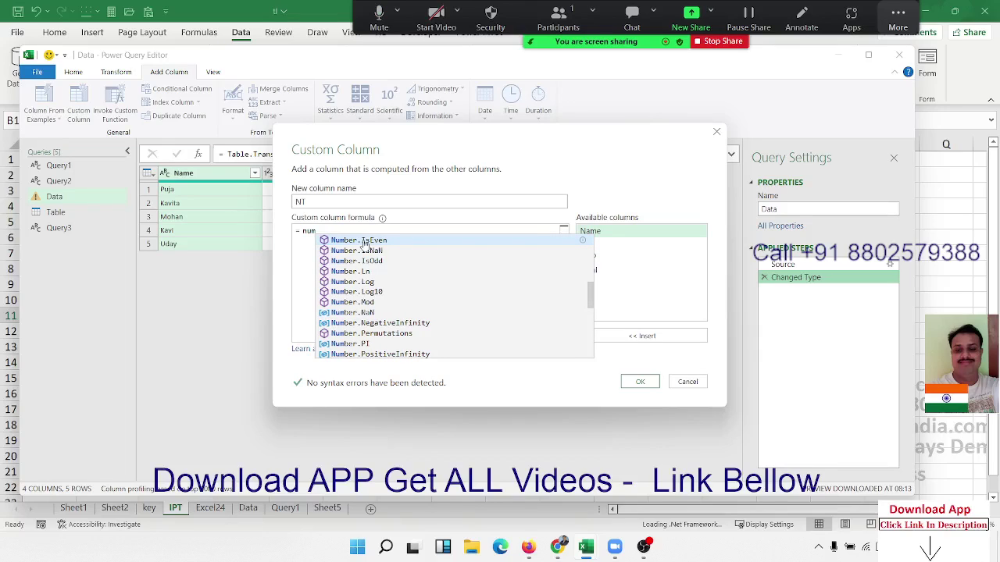
key("Down")
key("Down")
key("Down")
key("Down")
key("Down")
key("Down")
key("Down")
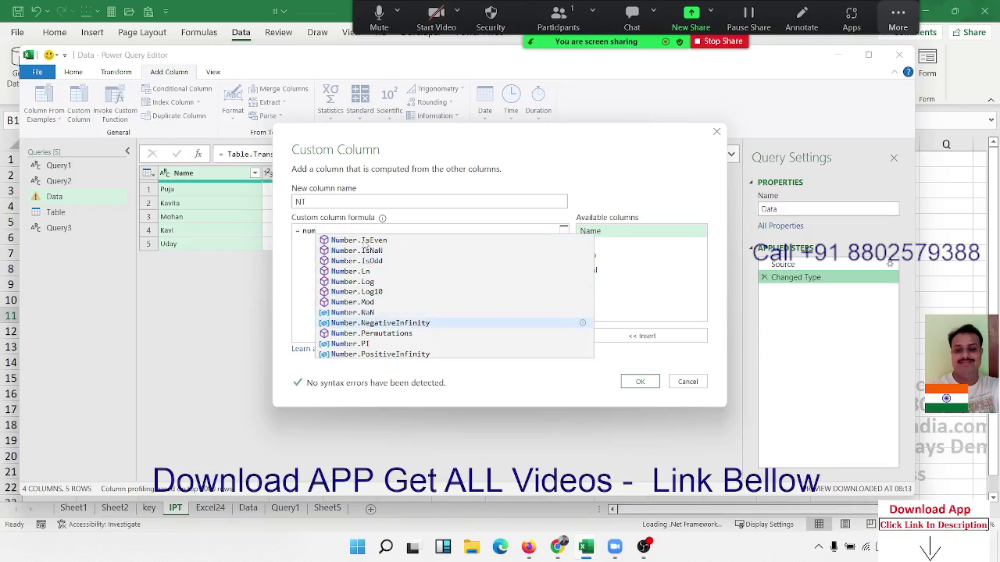
key("Down")
key("Down")
key("Down")
key("Down")
key("Down")
key("Down")
key("Down")
key("Down")
key("Down")
key("Down")
key("Down")
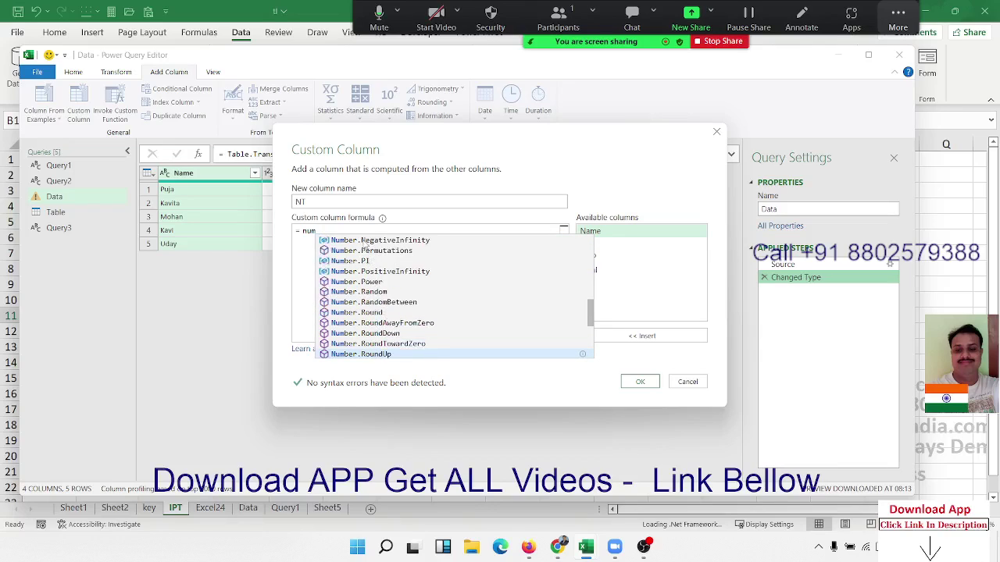
key("Down")
key("Down")
key("Down")
key("Down")
key("Down")
key("Down")
key("Down")
key("Down")
key("Down")
key("Down")
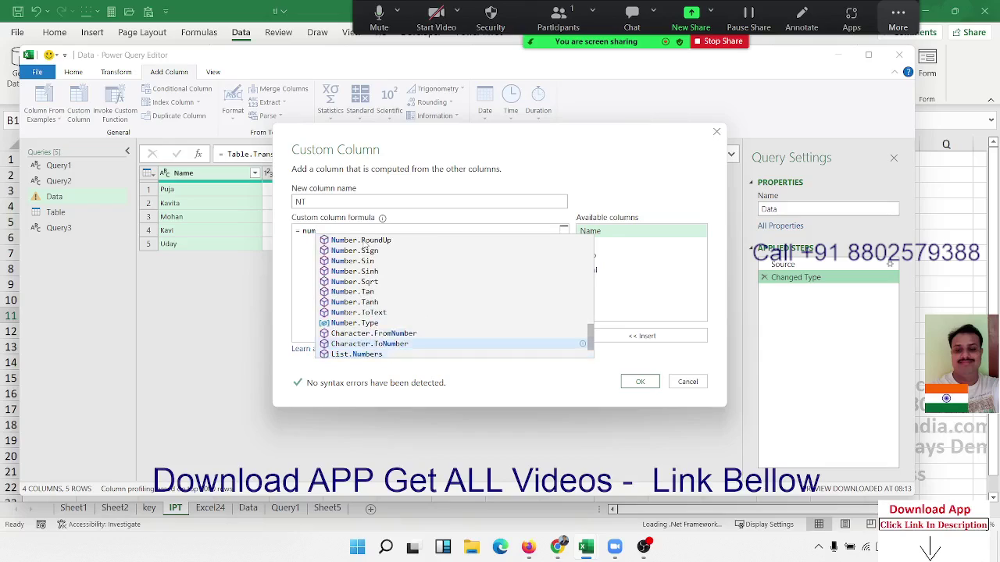
key("Up")
key("Up")
key("Up")
key("Up")
key("Up")
key("Up")
key("Up")
key("Up")
key("Up")
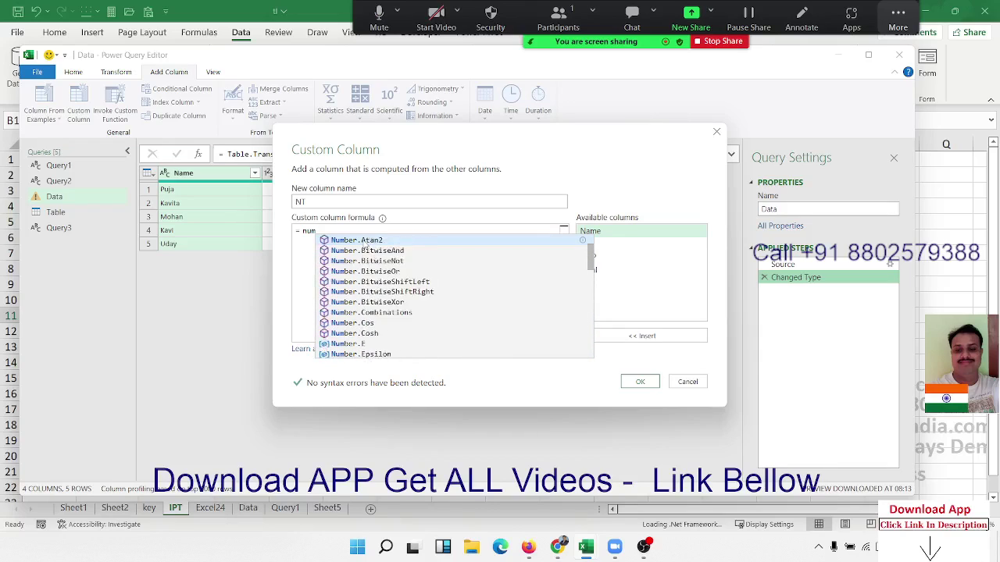
key("Up")
key("Up")
key("Up")
key("Down")
key("Down")
key("Down")
key("Down")
key("Down")
key("Down")
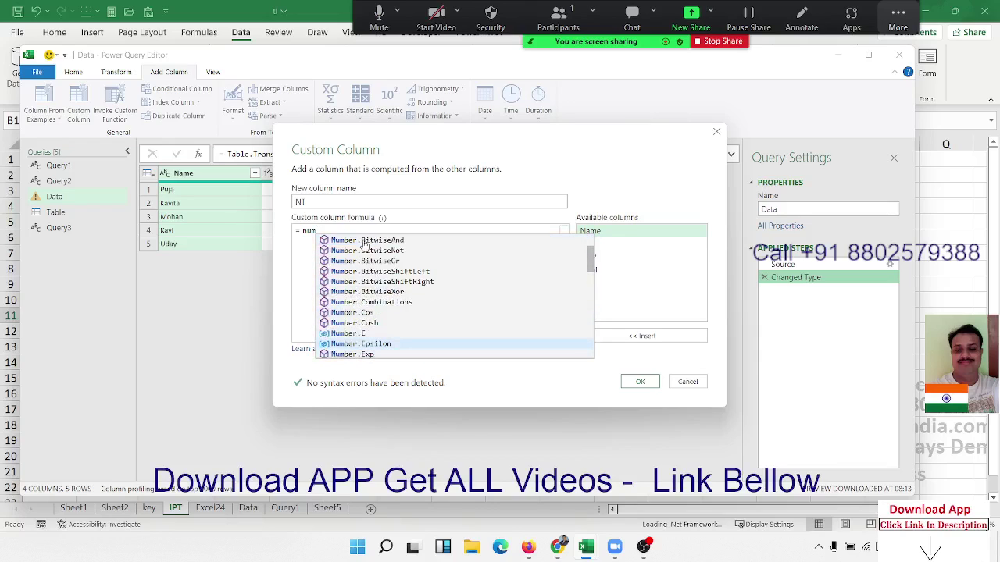
key("Up")
key("Up")
key("Up")
key("Down")
key("Down")
key("Down")
key("Down")
key("Down")
key("Down")
key("Down")
key("Down")
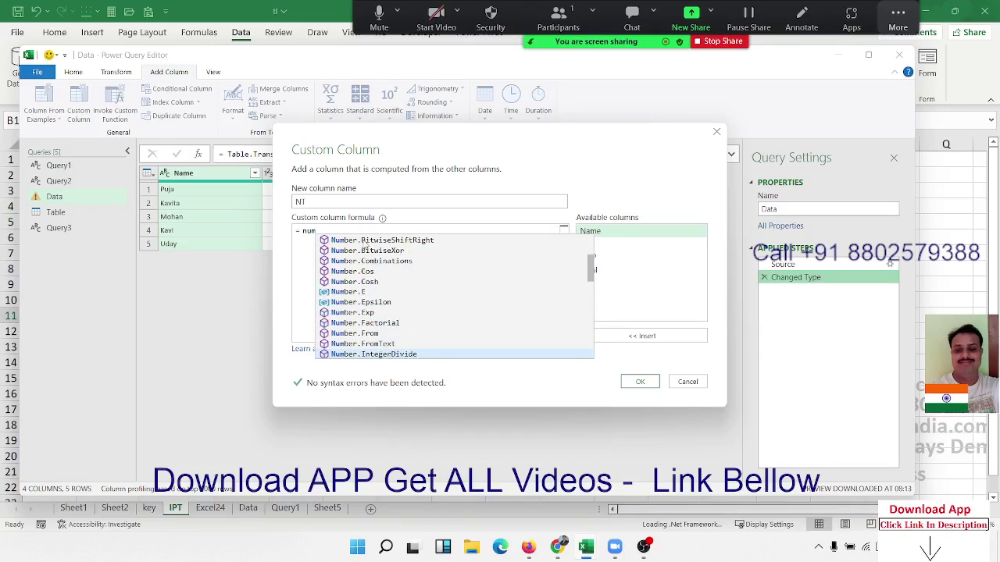
key("Up")
key("Tab")
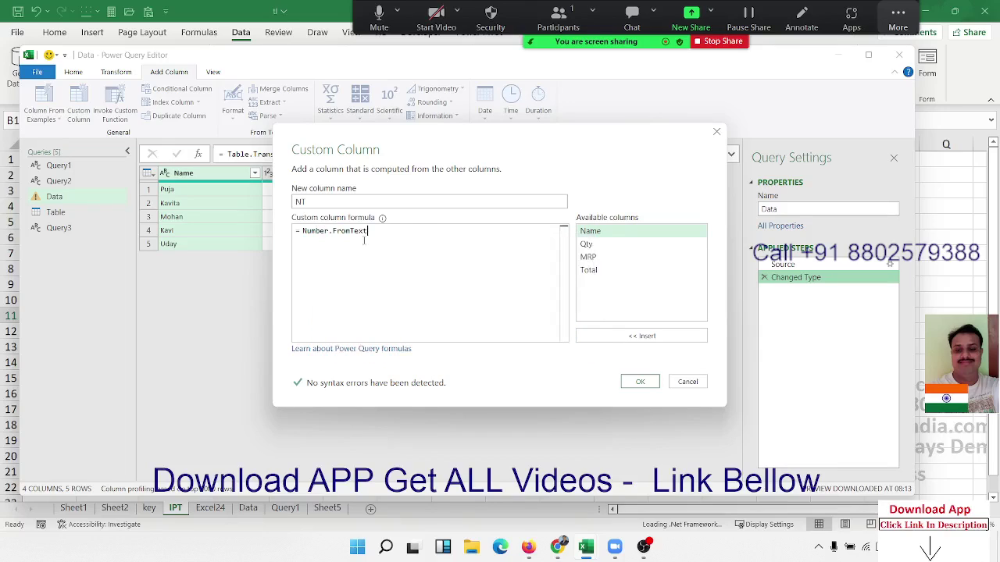
type("(")
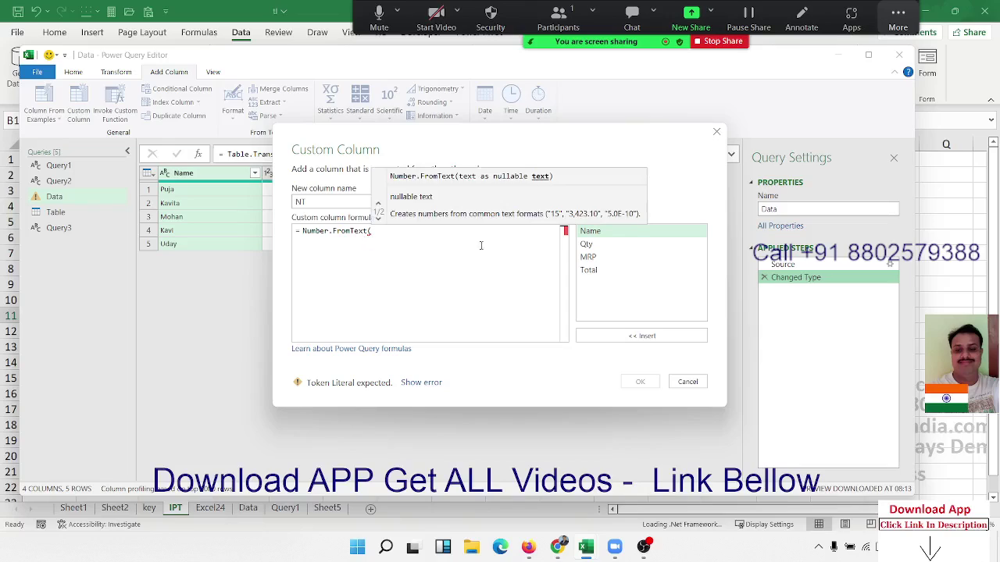
double_click(583, 246)
type(")")
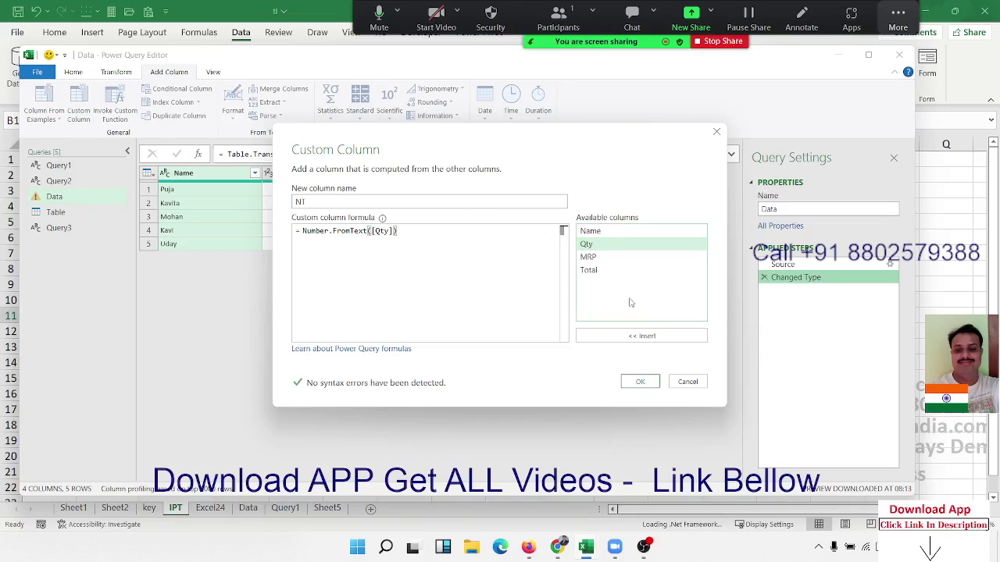
left_click(638, 381)
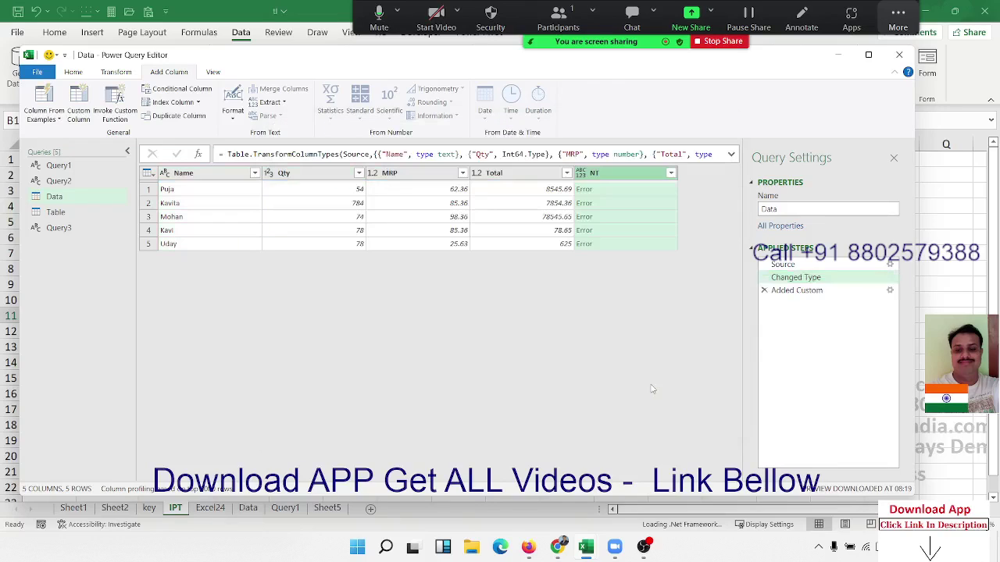
Show the first NT error: value 54 cannot be converted to type Text
left_click(612, 192)
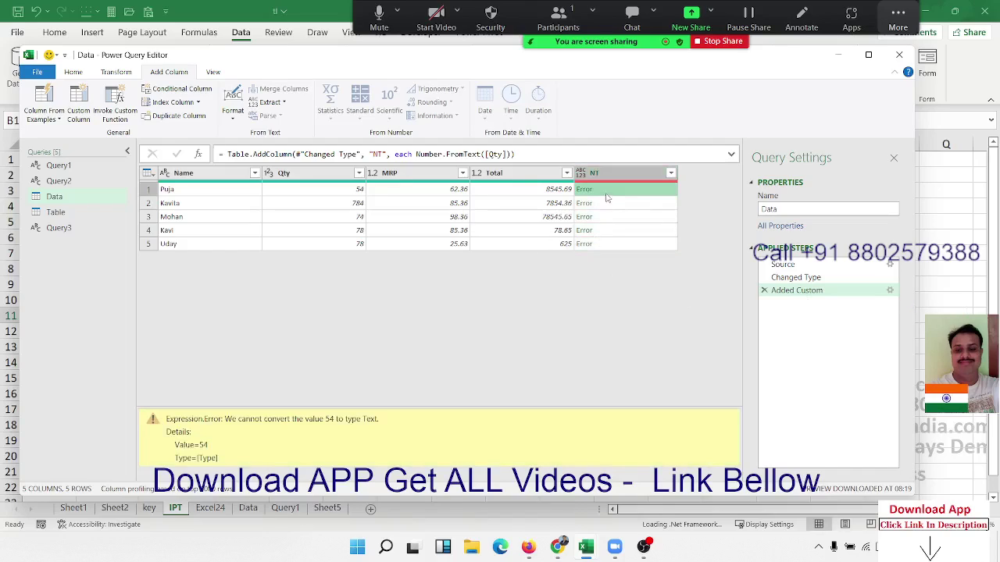
left_click(482, 154)
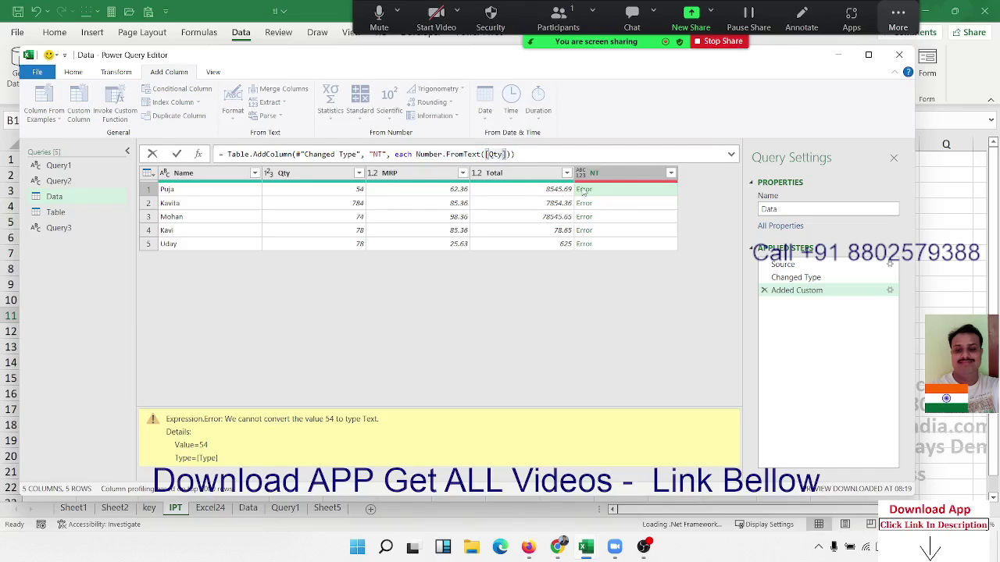
left_click(584, 192)
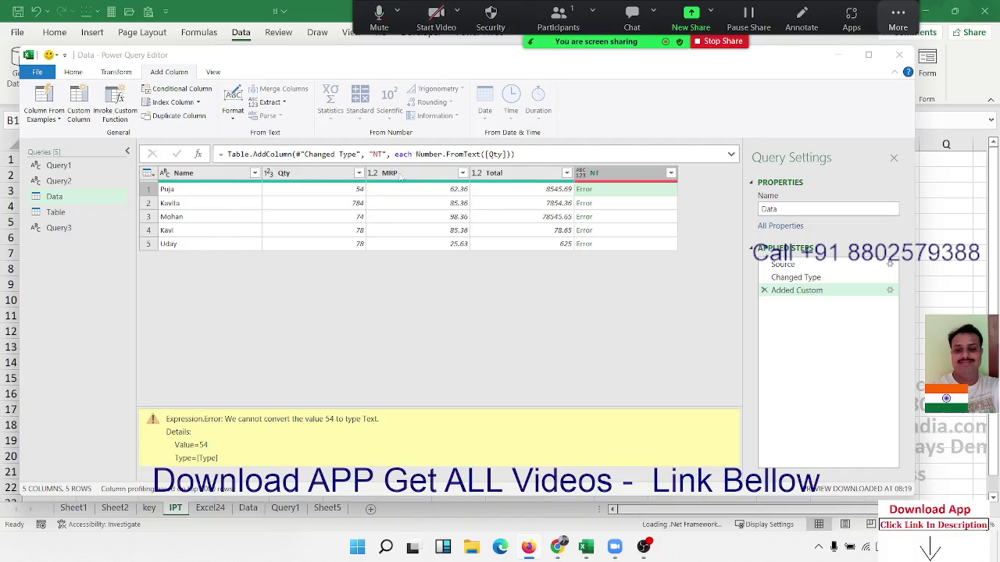
Replace Number.FromText with Number.ToText in the NT formula
left_click(468, 155)
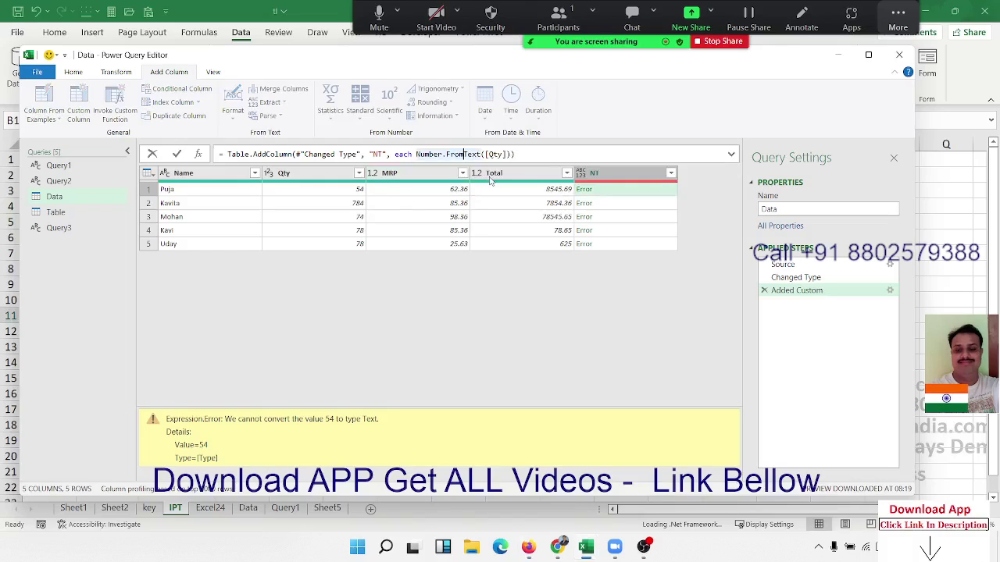
key("BackSpace")
key("BackSpace")
key("BackSpace")
key("BackSpace")
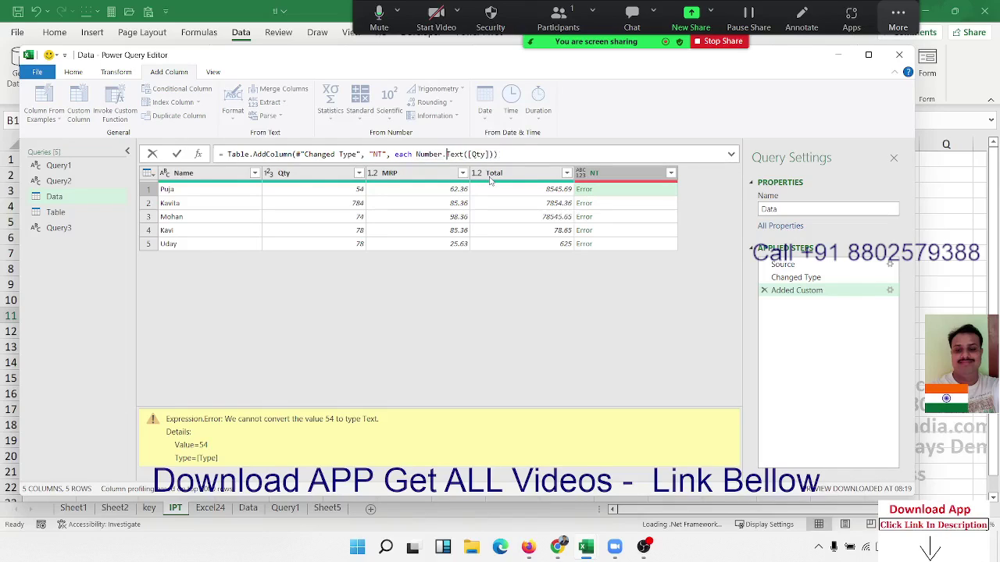
type("to")
key("Return")
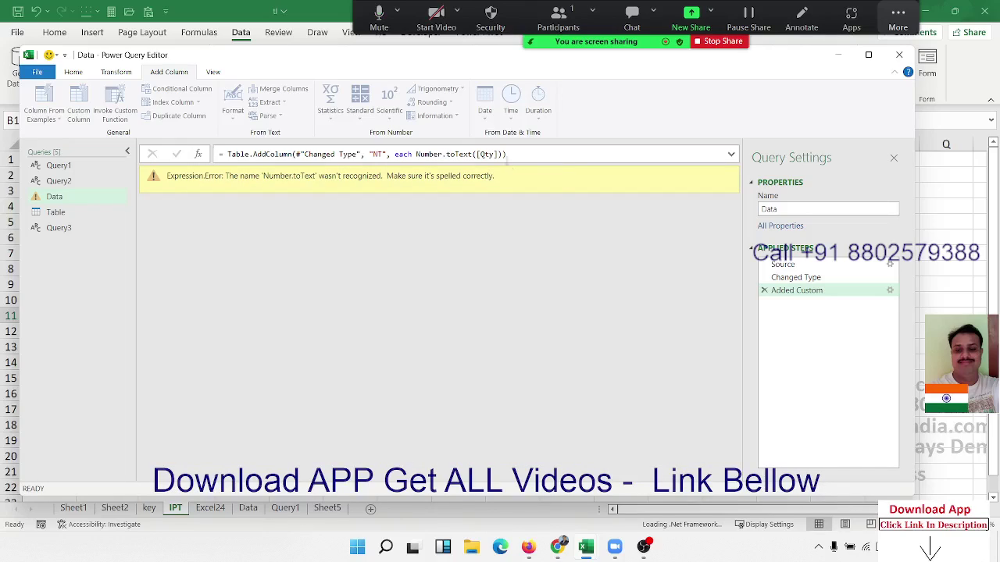
left_click(477, 154)
key("BackSpace")
key("BackSpace")
key("BackSpace")
key("BackSpace")
key("BackSpace")
key("BackSpace")
key("BackSpace")
key("BackSpace")
type(".")
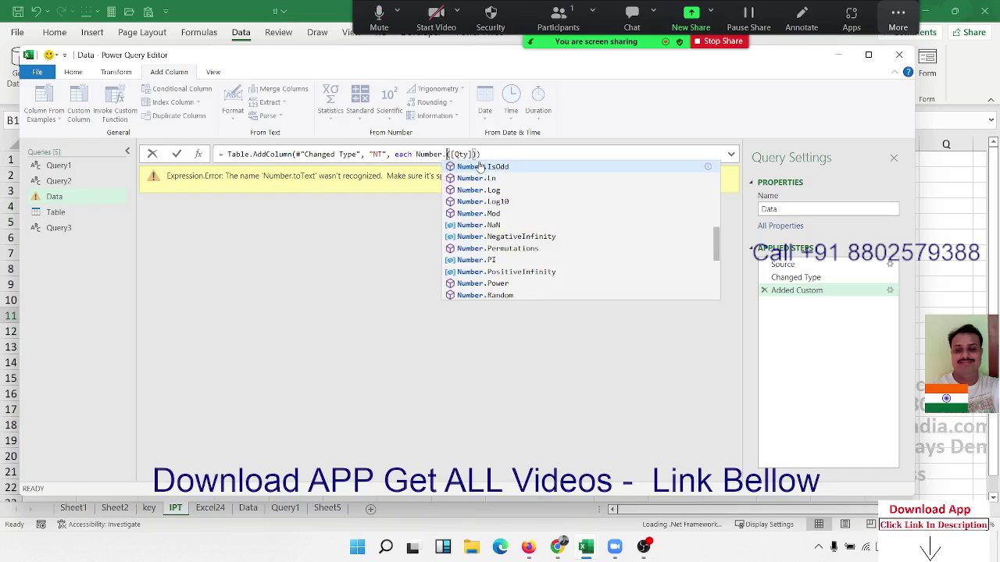
type("to")
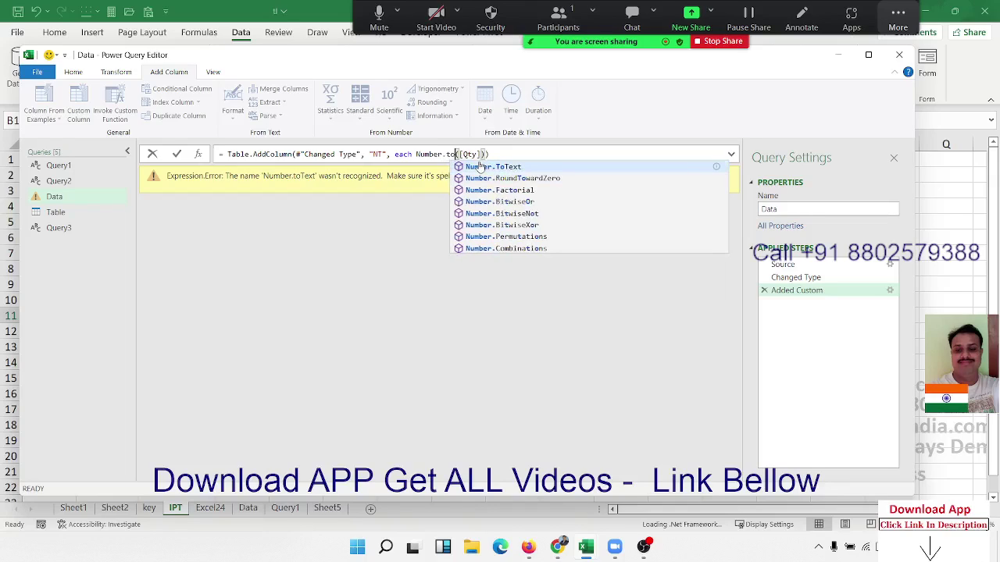
left_click(492, 166)
key("Right")
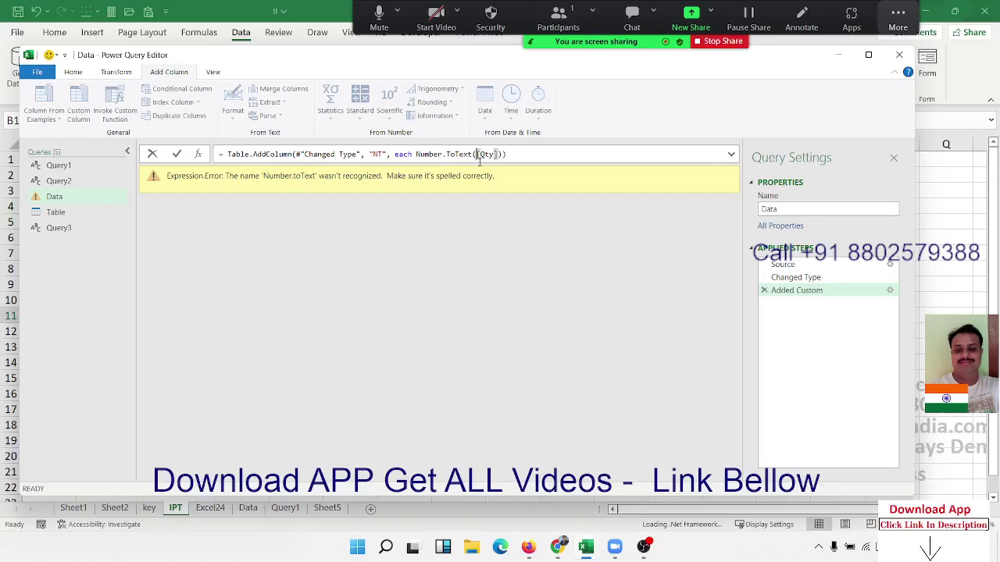
key("Right")
key("Right")
key("Right")
key("Right")
key("Right")
key("Right")
key("Return")
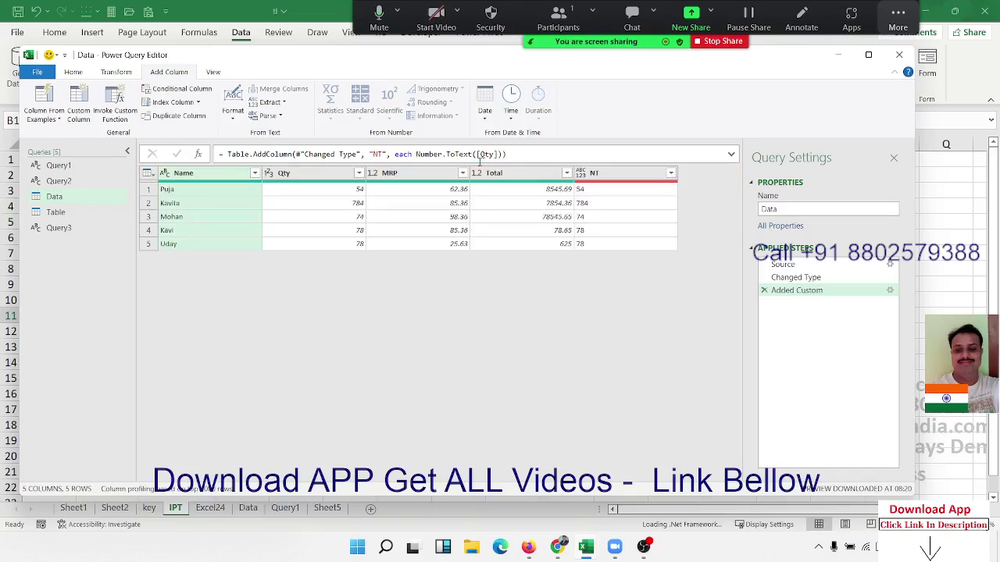
Compare NT values such as 784 against the Qty values 54 and 78
left_click(602, 203)
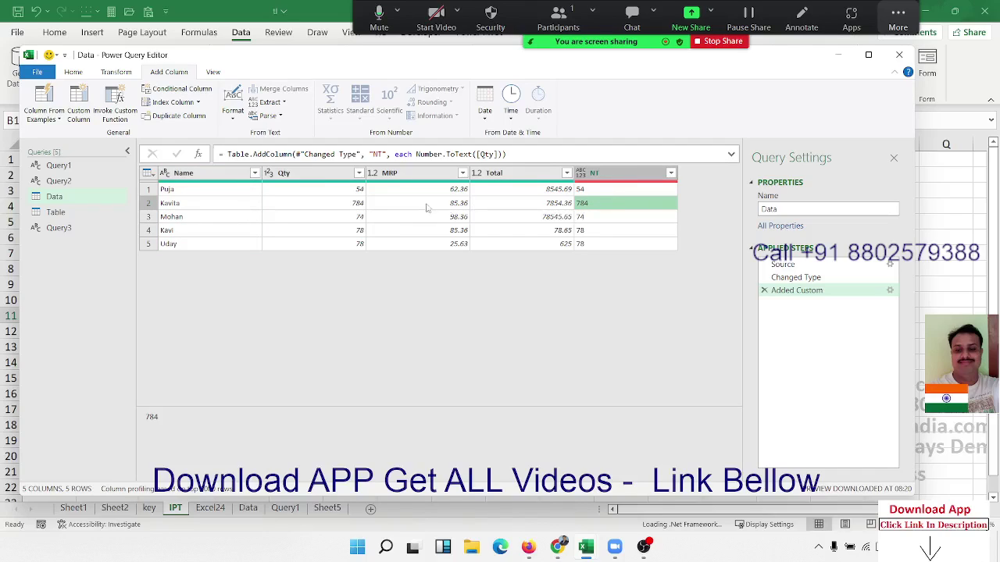
left_click(351, 192)
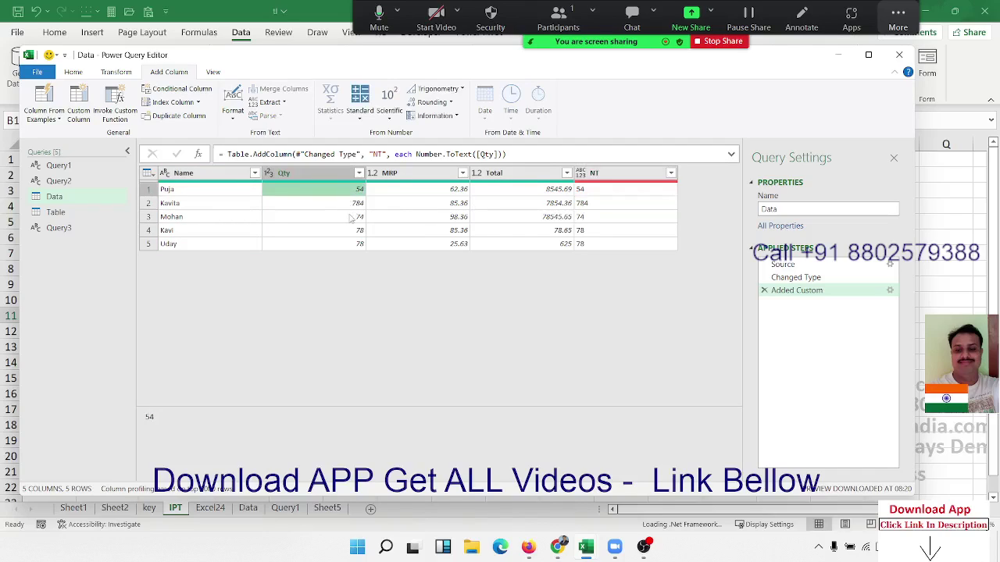
left_click(352, 218)
left_click(353, 232)
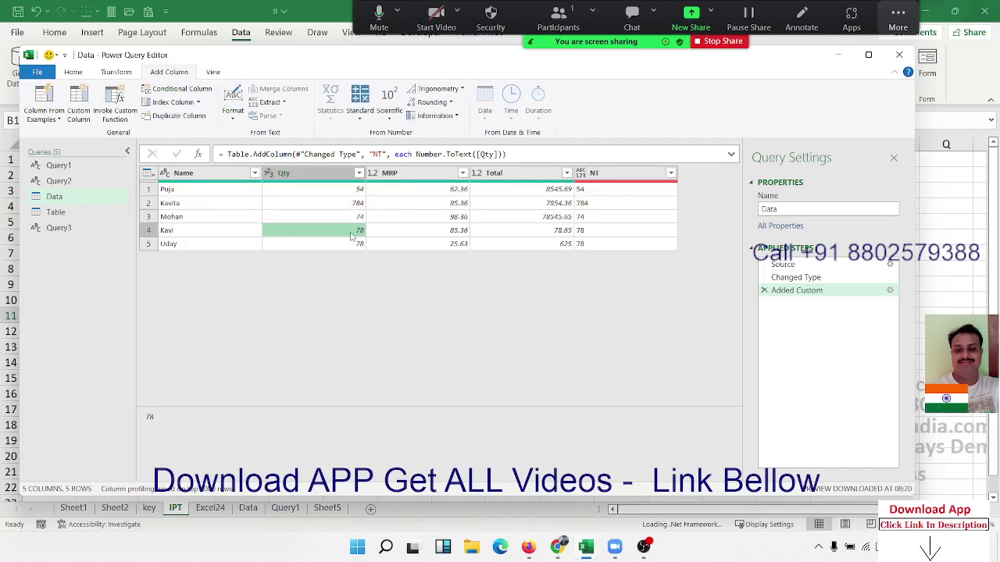
left_click(601, 203)
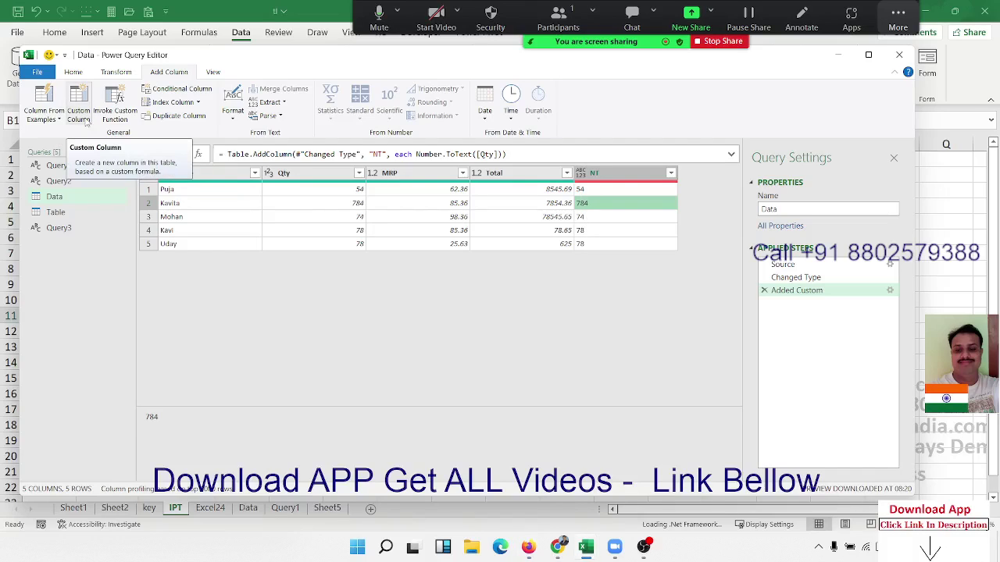
Start a new custom column named TN and begin its Number formula
left_click(78, 110)
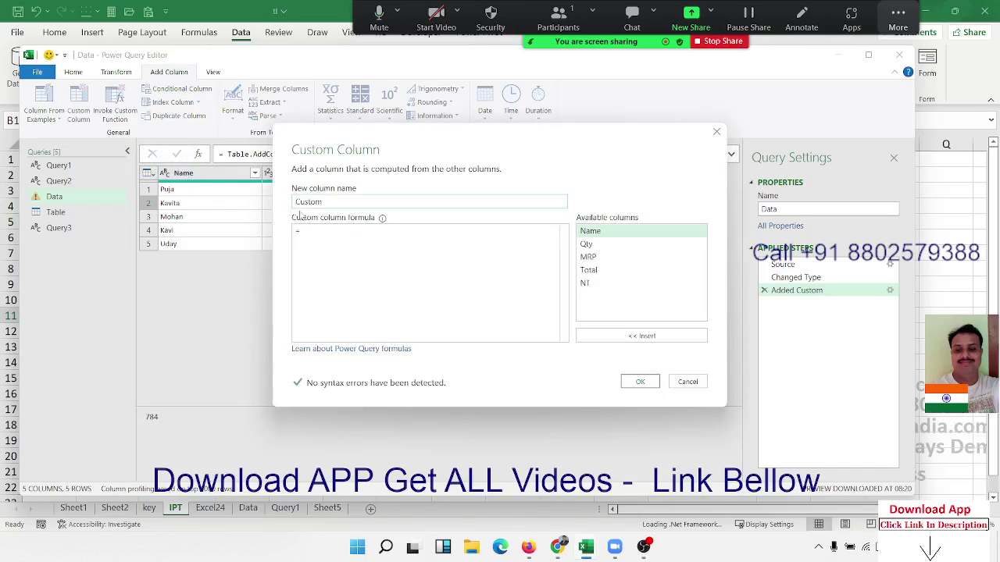
double_click(301, 204)
type("TN")
left_click(303, 229)
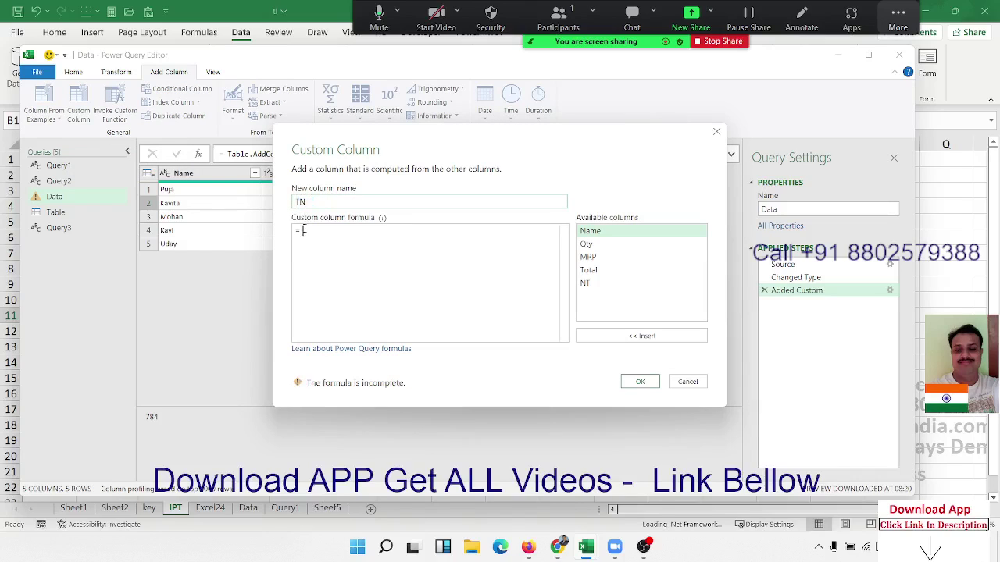
type("num")
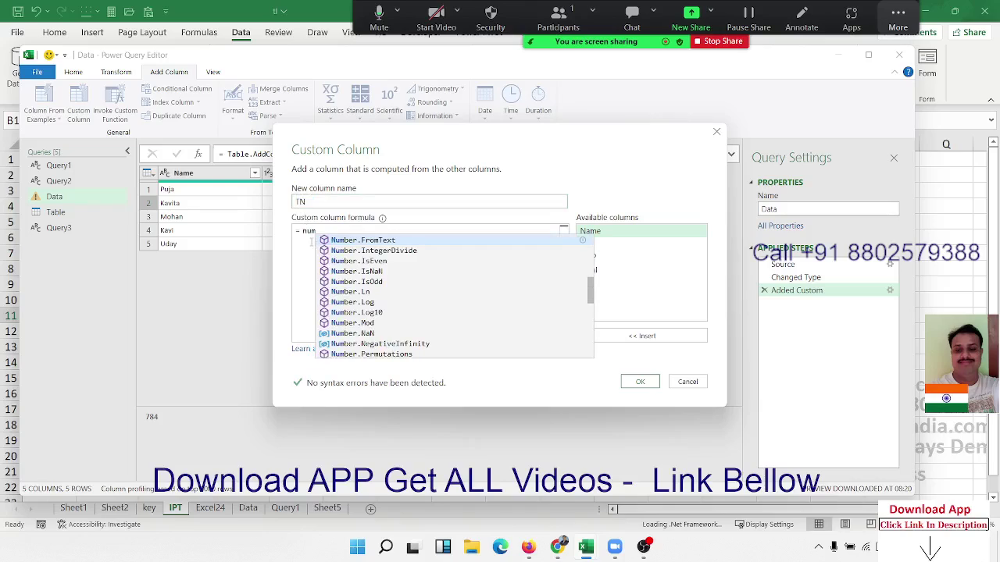
key("Up")
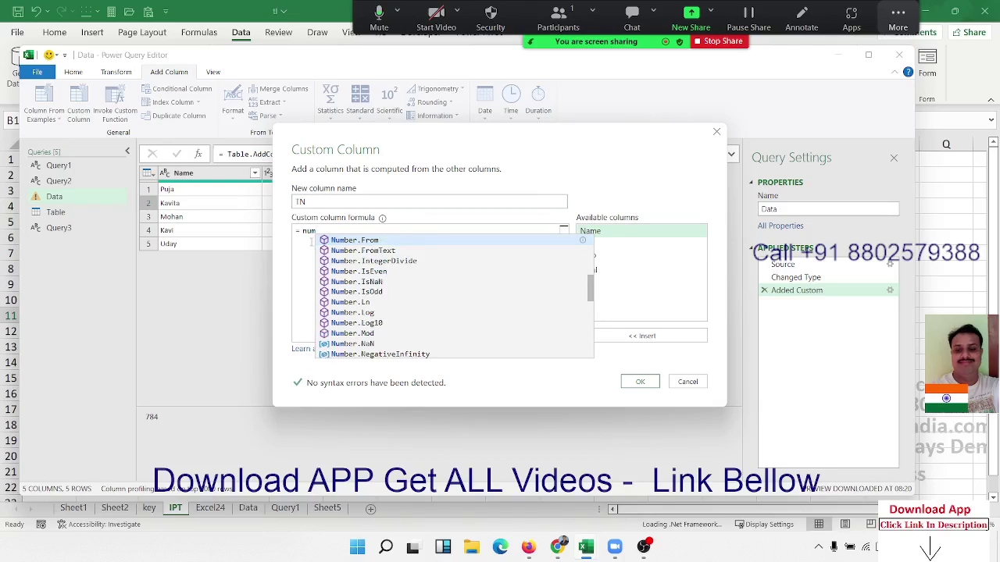
key("Up")
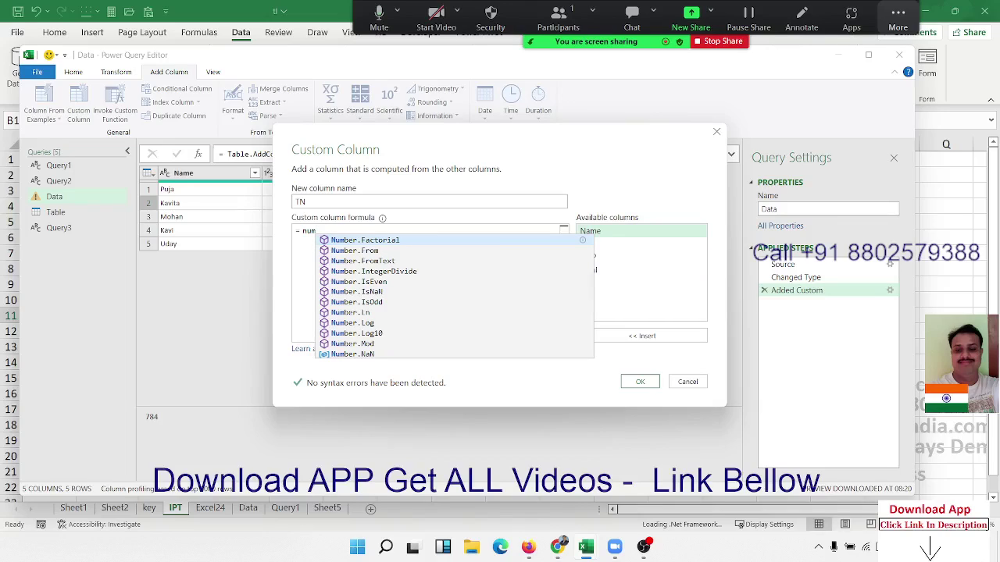
key("Escape")
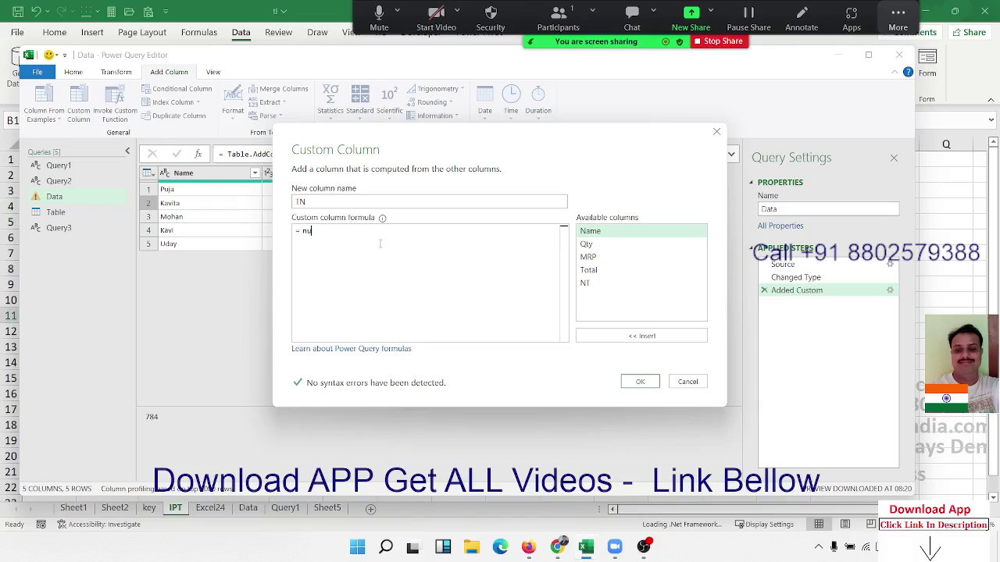
Finish the formula Number.From([NT]), create the TN column, and check its first value
type("mb")
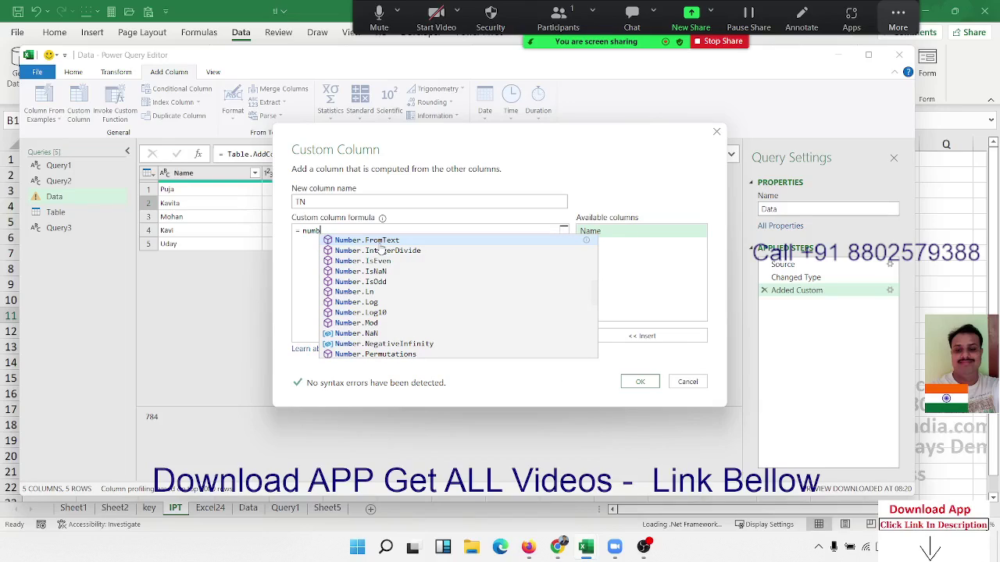
scroll(381, 250, "up", 1)
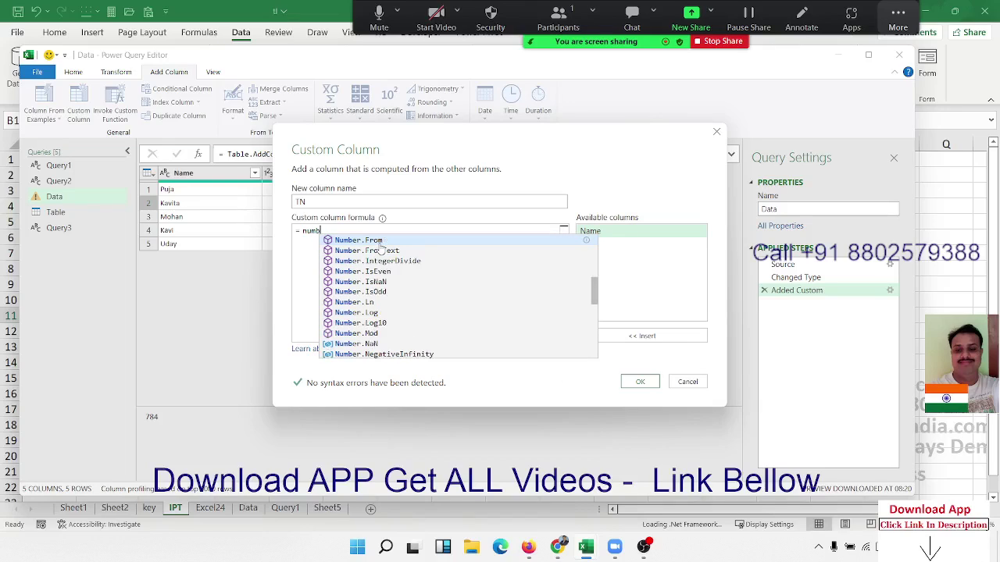
left_click(381, 243)
type("(")
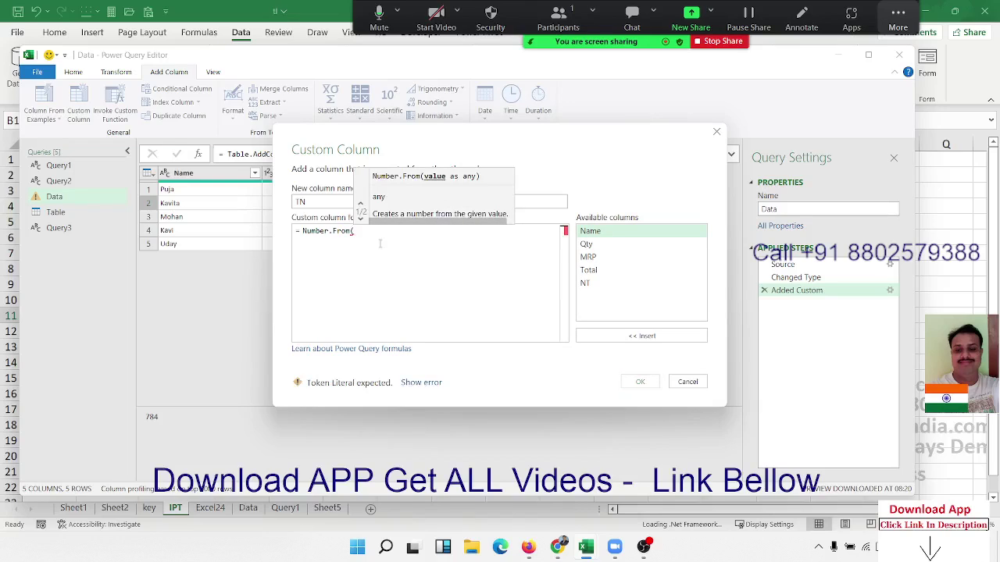
double_click(592, 285)
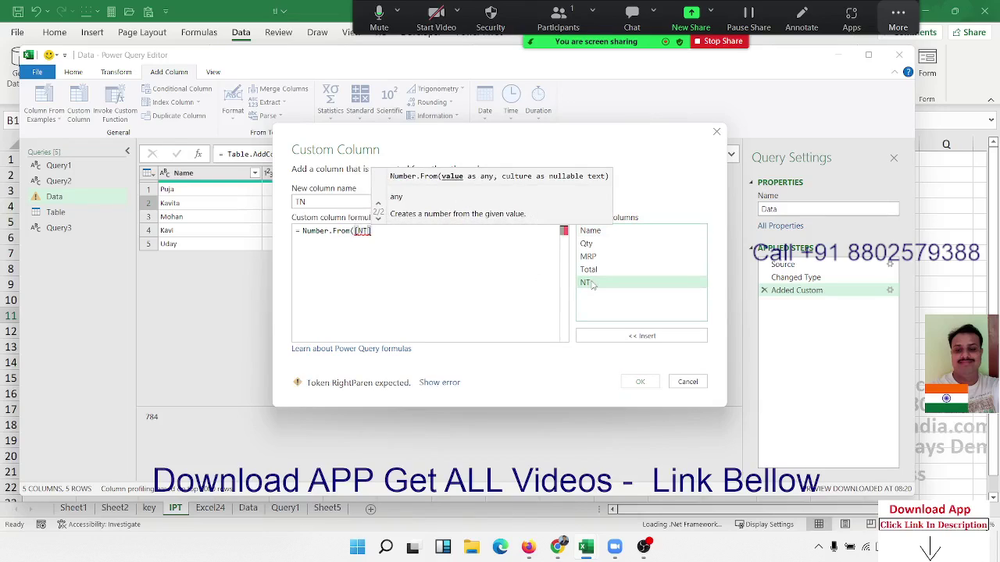
type(")")
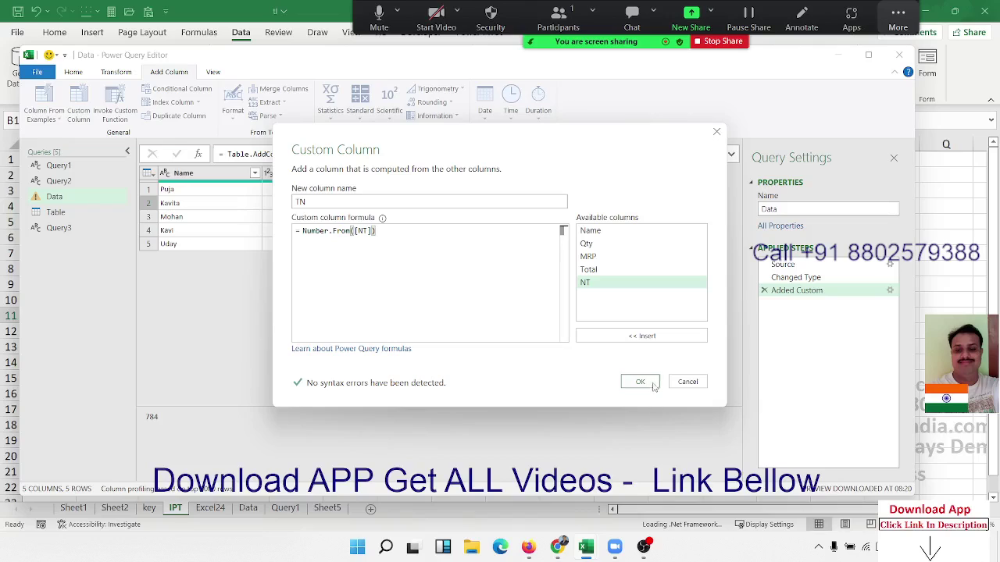
left_click(652, 382)
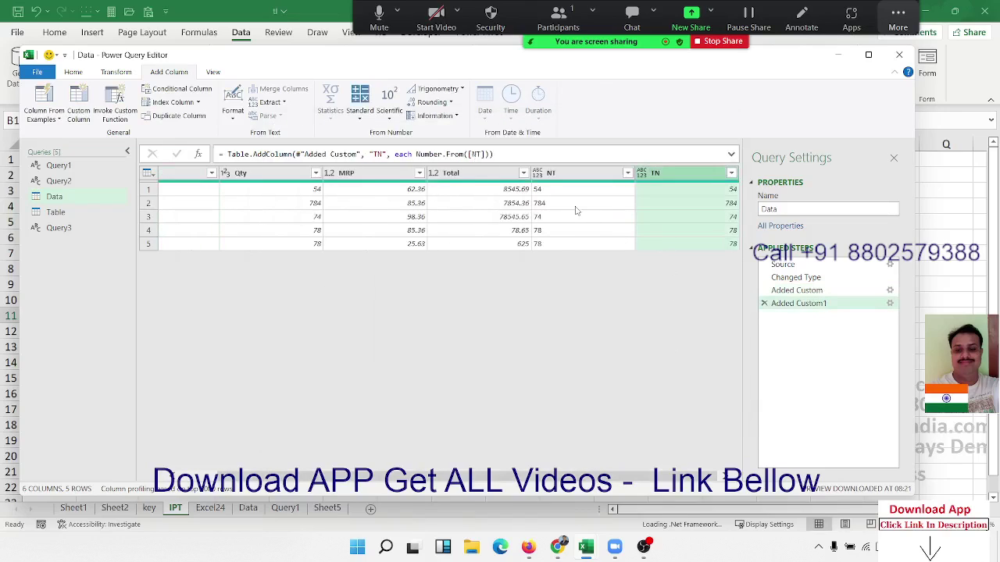
left_click(570, 189)
left_click(637, 189)
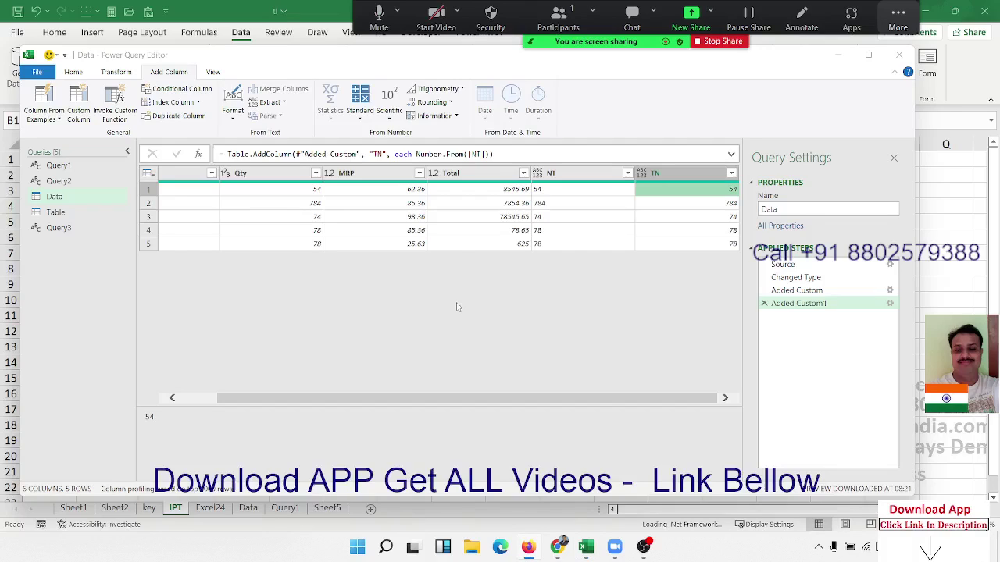
left_click(446, 154)
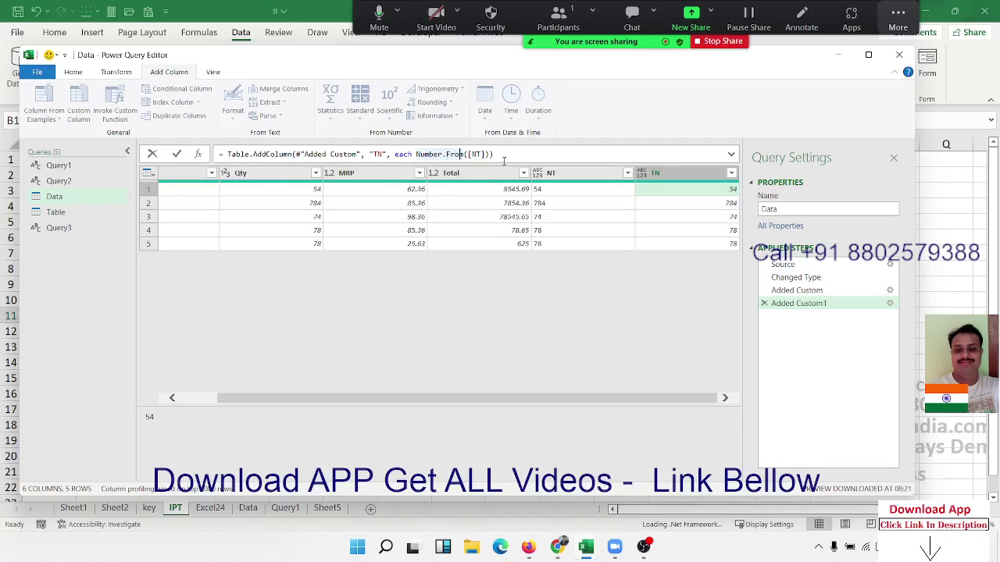
Change the TN formula from Number.From to Number.FromText([NT])
key("Right")
key("Left")
key("Right")
key("BackSpace")
key("BackSpace")
key("BackSpace")
key("BackSpace")
key("BackSpace")
type(".")
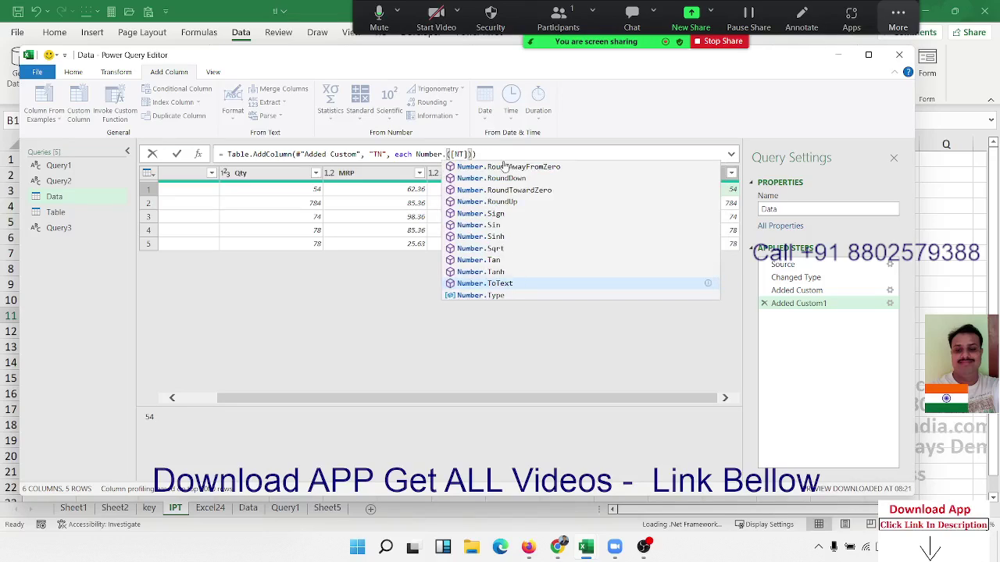
type("From")
key("Down")
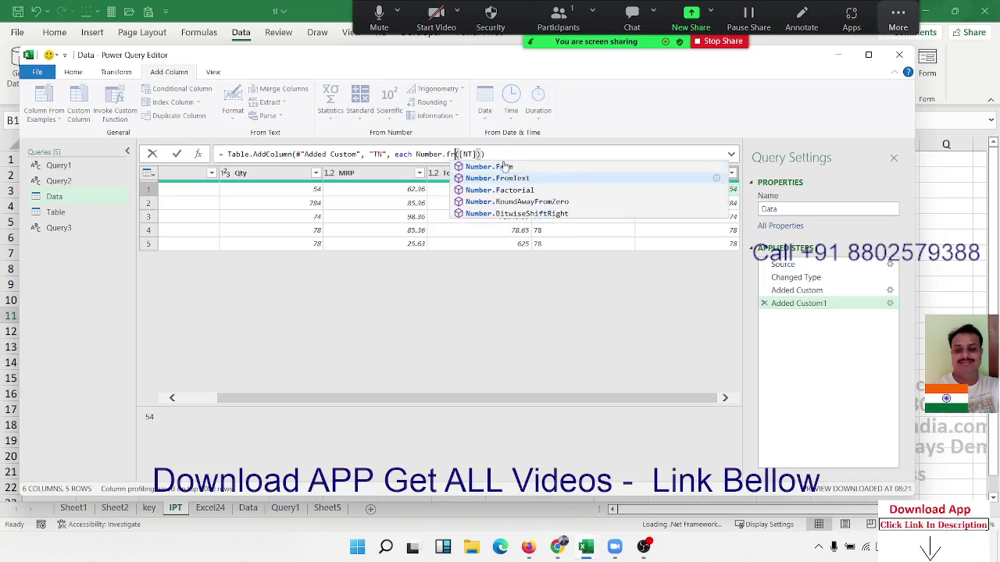
key("Tab")
left_click(521, 160)
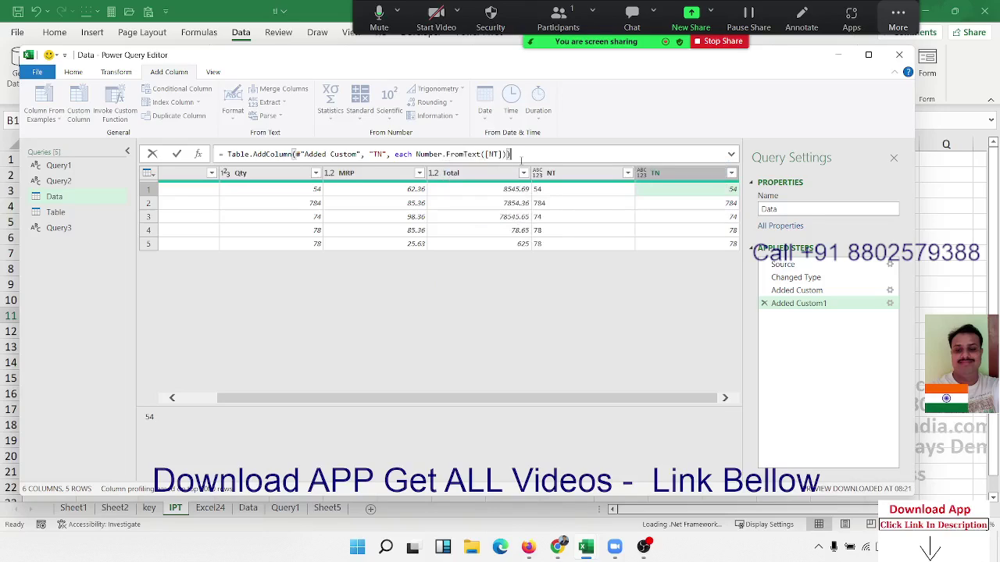
key("Return")
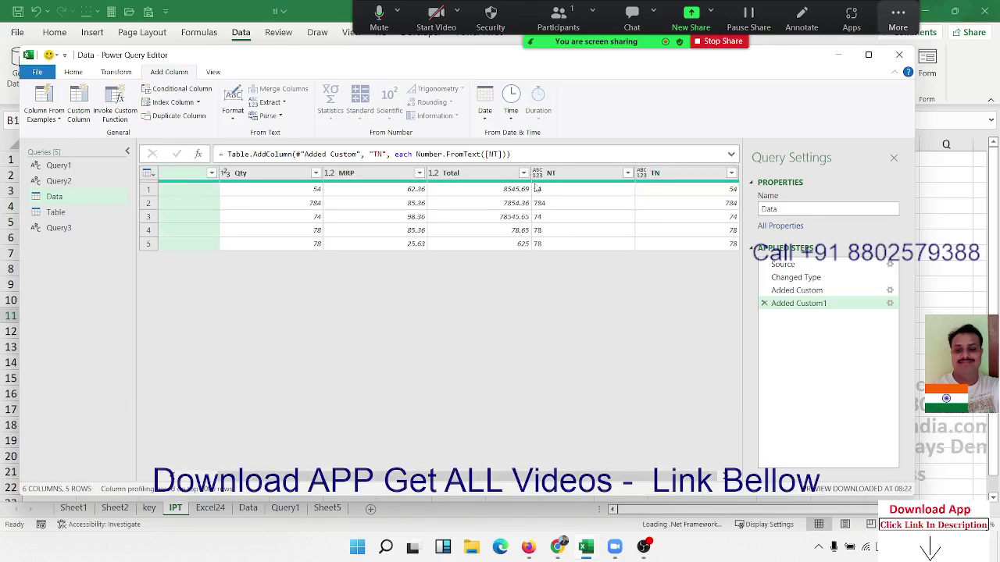
Check TN's row 2 value and return the grid to the left columns
left_click(665, 207)
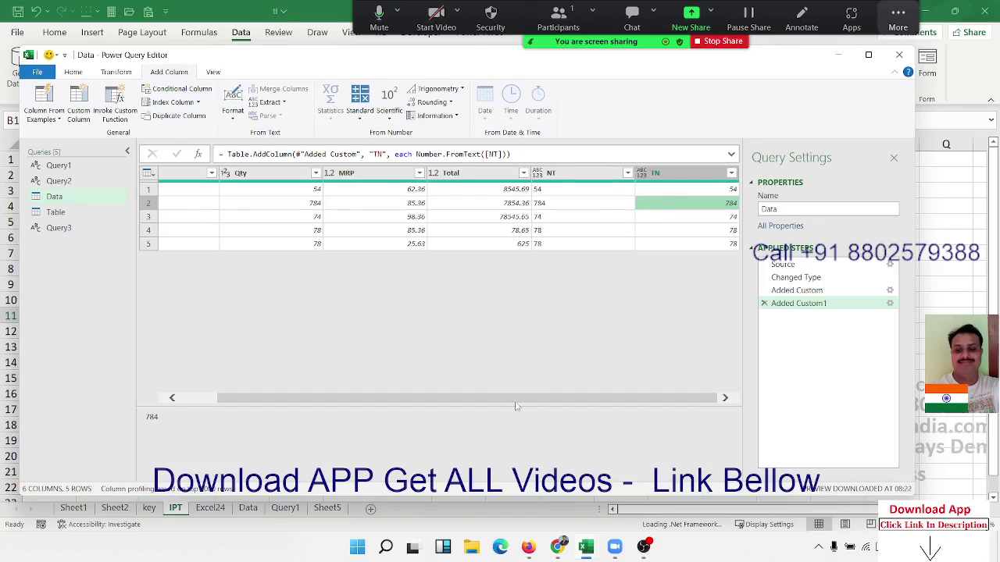
mouse_move(517, 399)
left_mouse_down()
mouse_move(416, 389)
mouse_move(453, 394)
left_mouse_up()
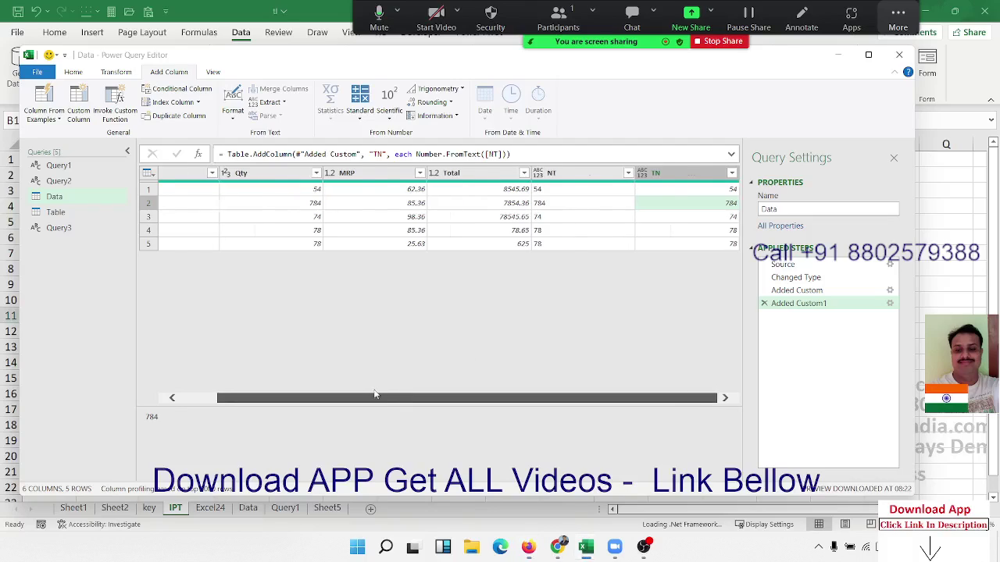
left_click_drag(405, 397, 316, 395)
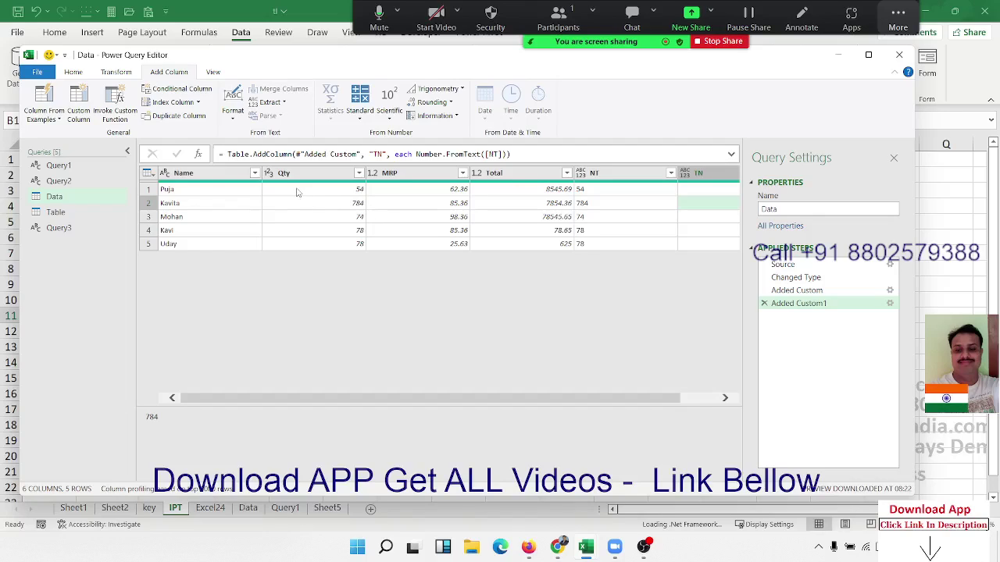
Check the MRP values in rows 1, 2 and 5, then delete the TN and NT column steps
left_click(421, 194)
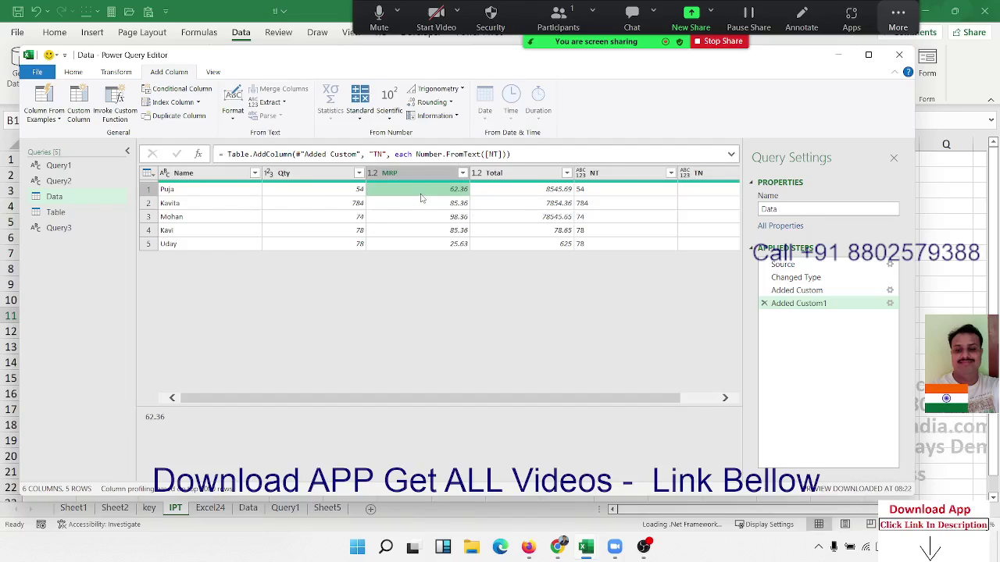
left_click(421, 204)
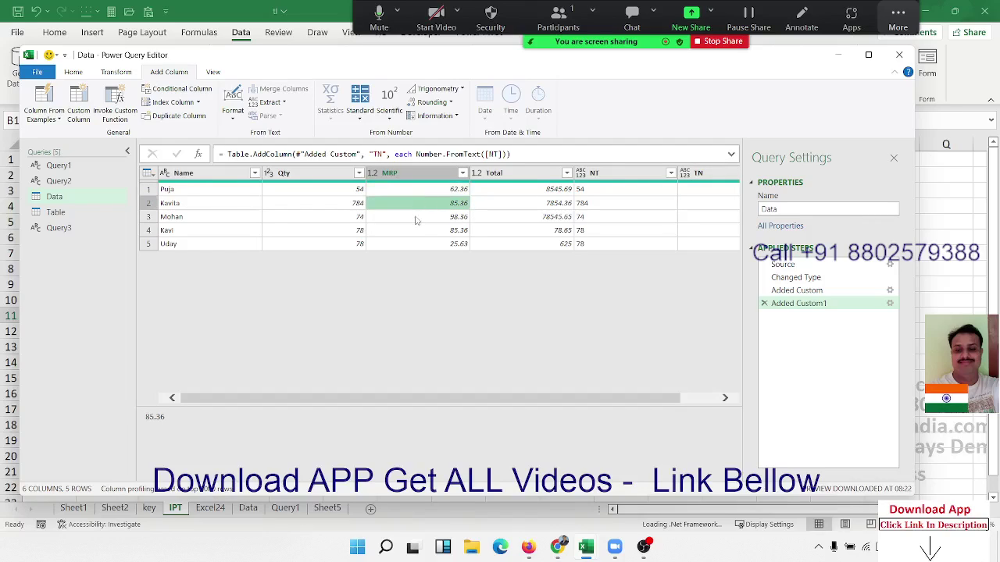
left_click(421, 242)
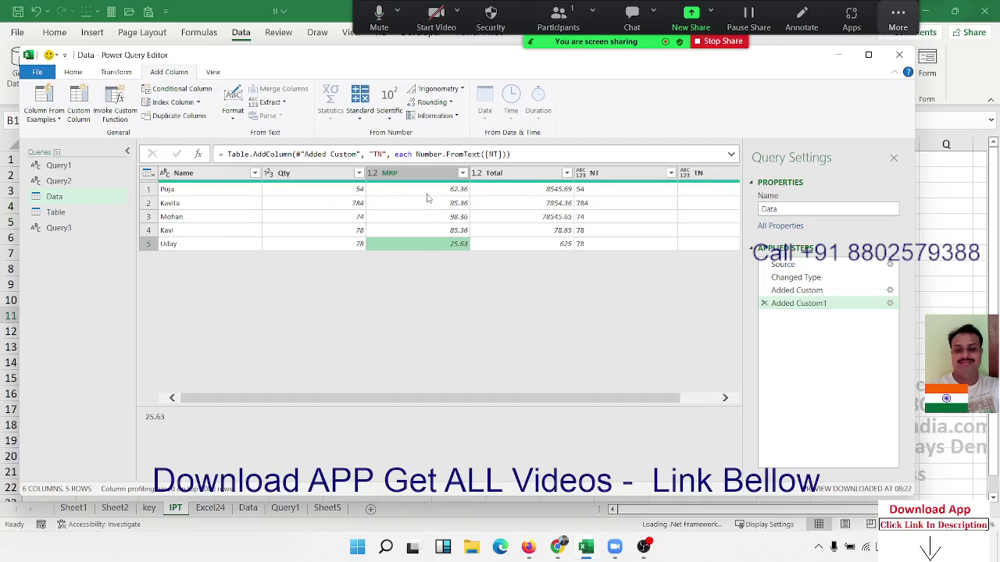
left_click(764, 303)
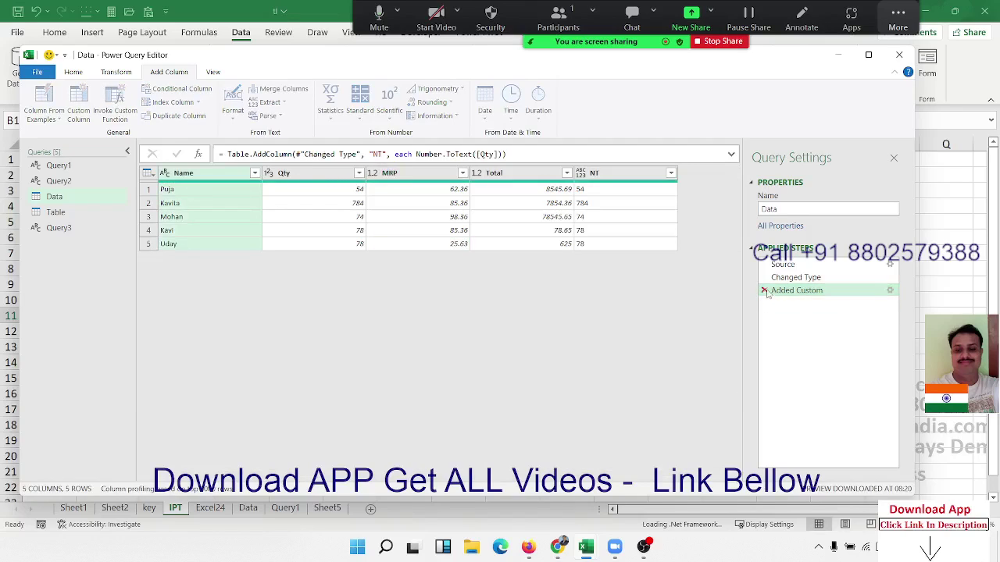
left_click(765, 290)
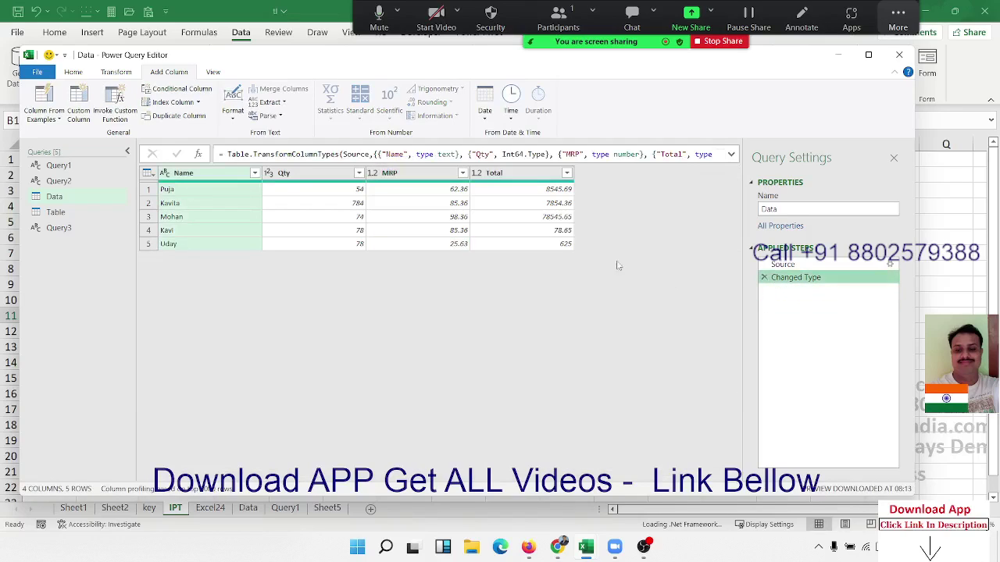
Add a custom column named P% with the formula ([MRP]-50)/50
left_click(78, 106)
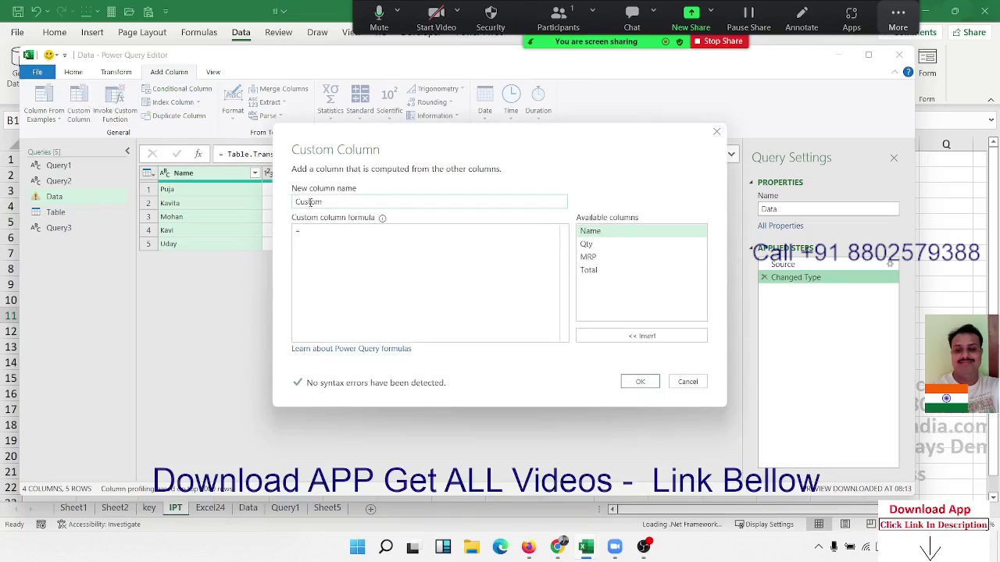
double_click(310, 202)
key("BackSpace")
type("P%")
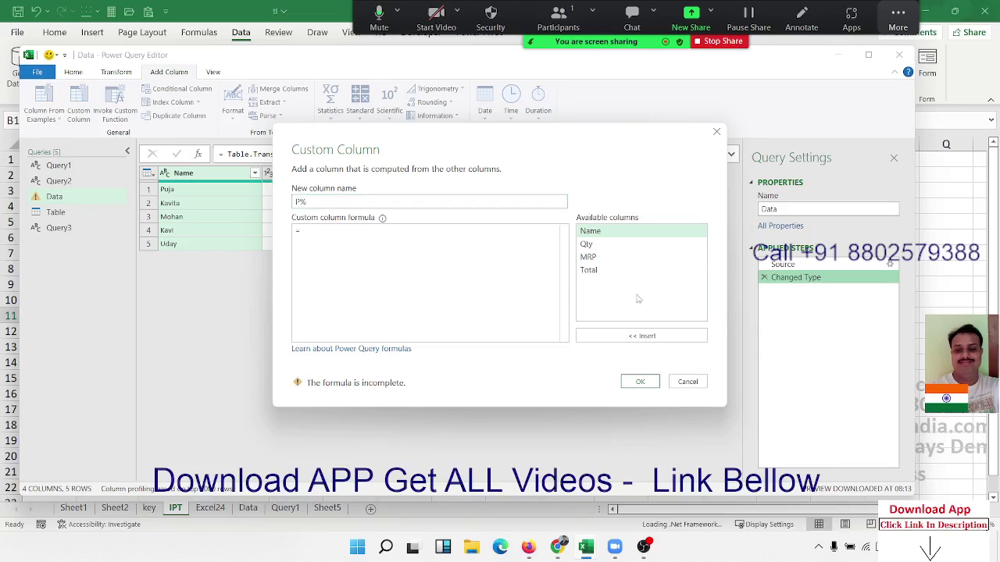
type("(")
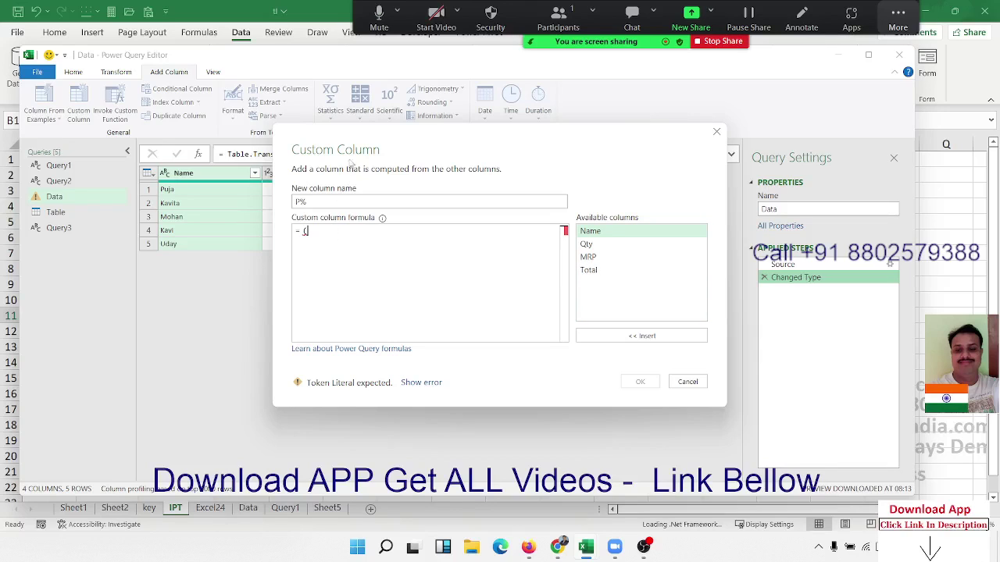
mouse_move(355, 146)
left_mouse_down()
mouse_move(286, 246)
mouse_move(323, 249)
left_mouse_up()
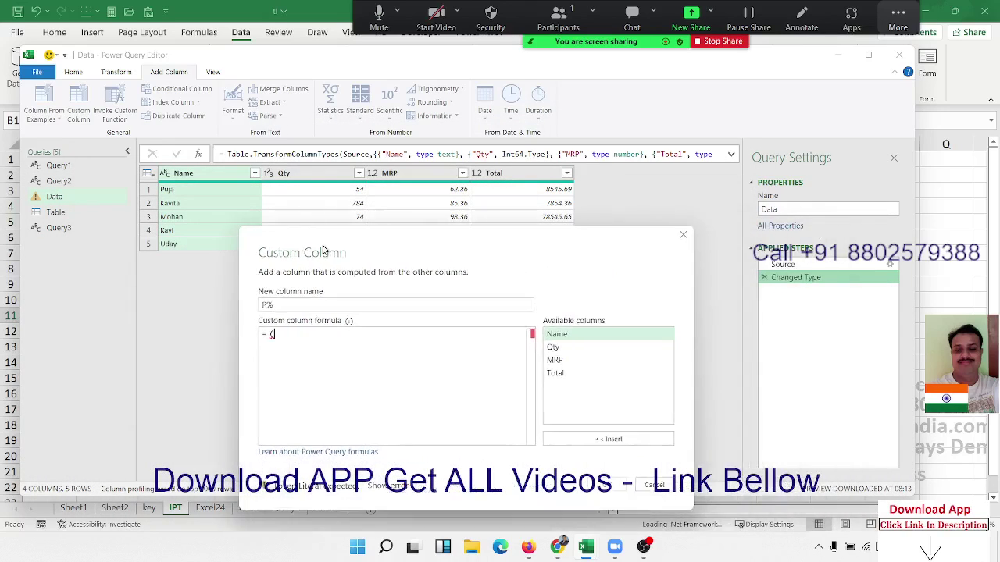
left_click_drag(323, 248, 329, 221)
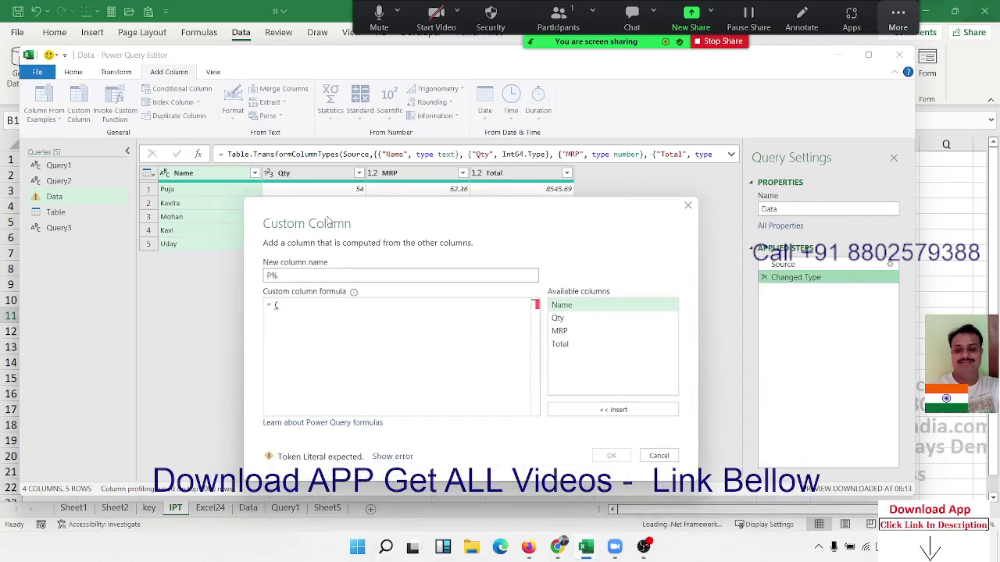
double_click(574, 333)
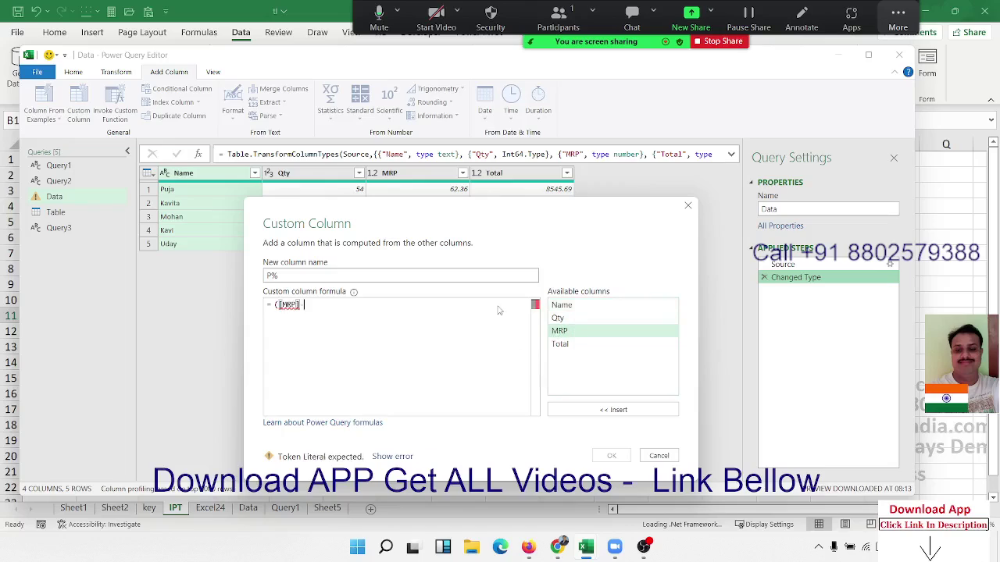
type("*50")
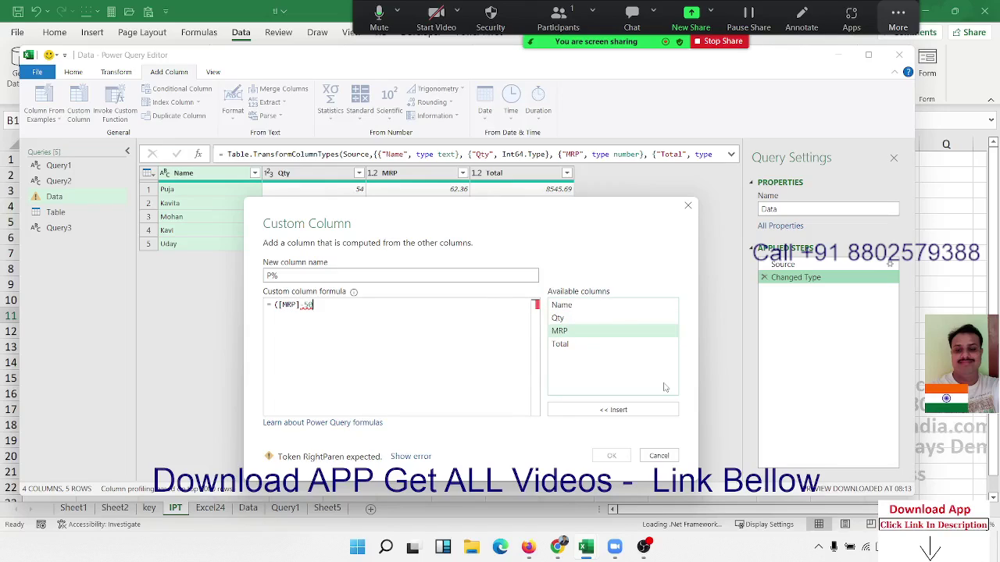
type(")")
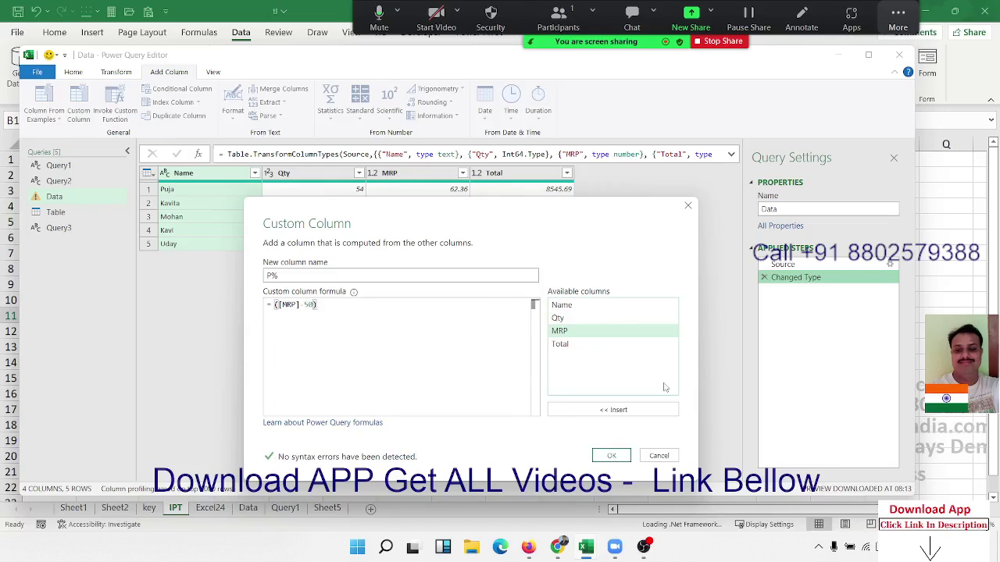
type("/50")
left_click(611, 456)
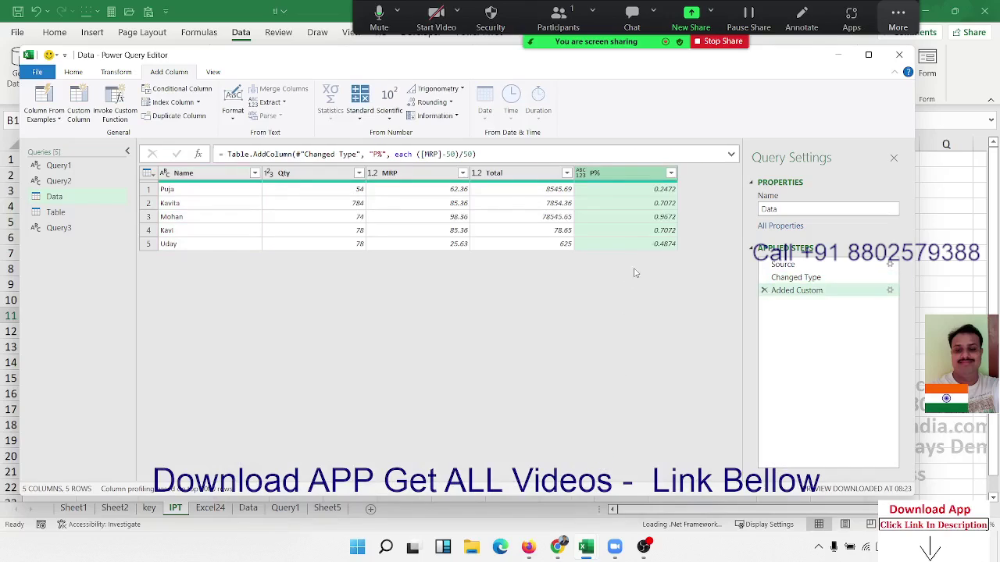
left_click(658, 193)
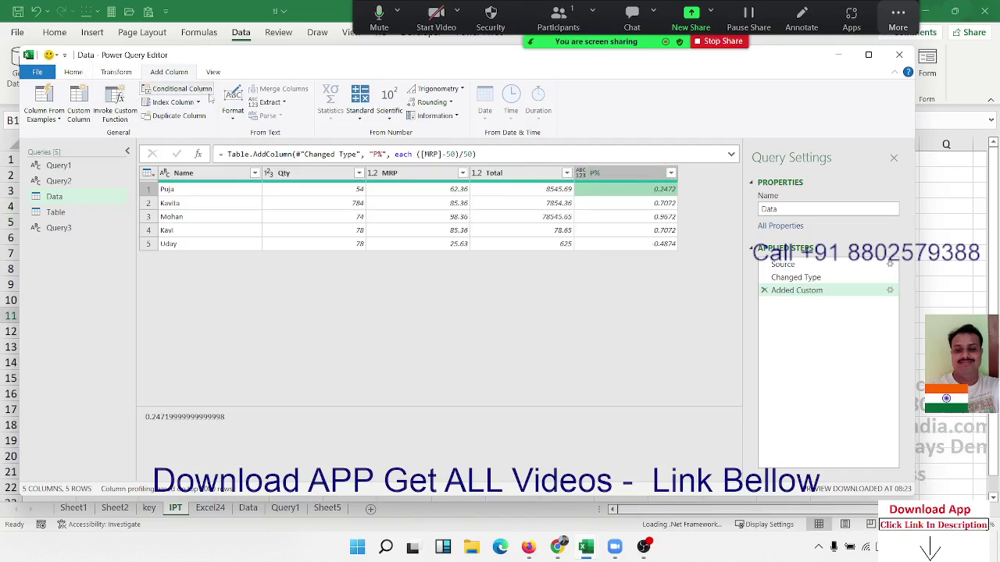
left_click(236, 121)
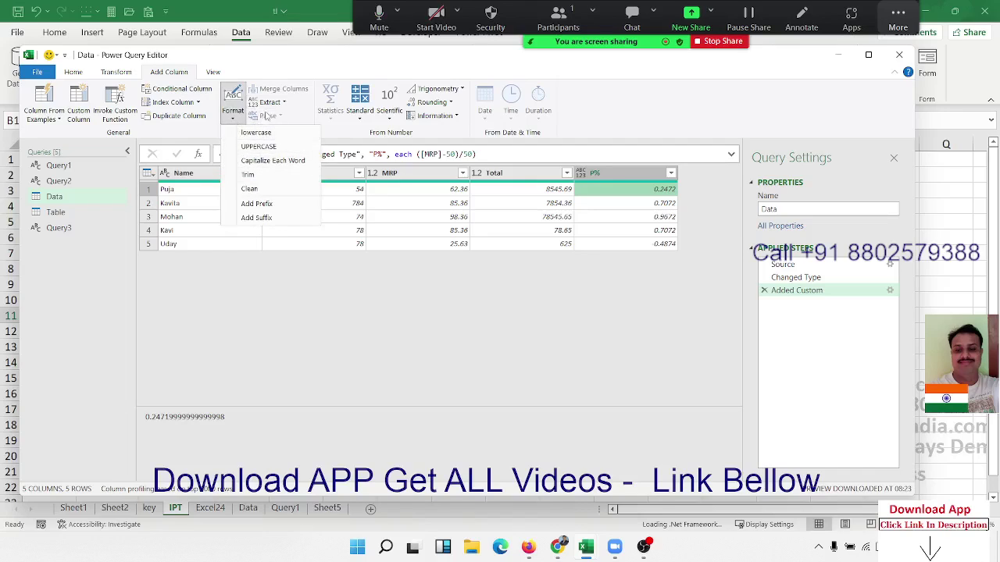
left_click(270, 103)
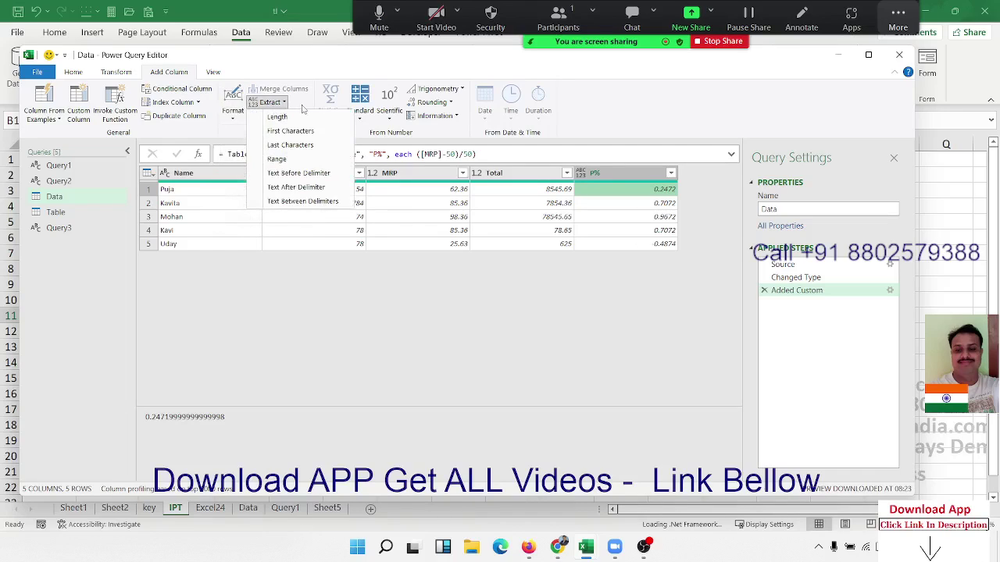
left_click(304, 109)
left_click(72, 72)
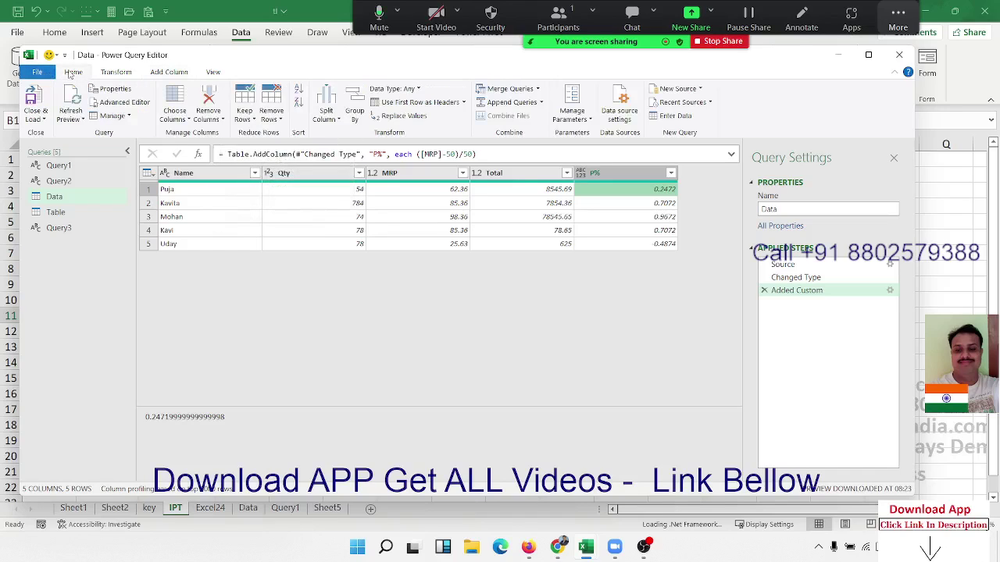
left_click(114, 77)
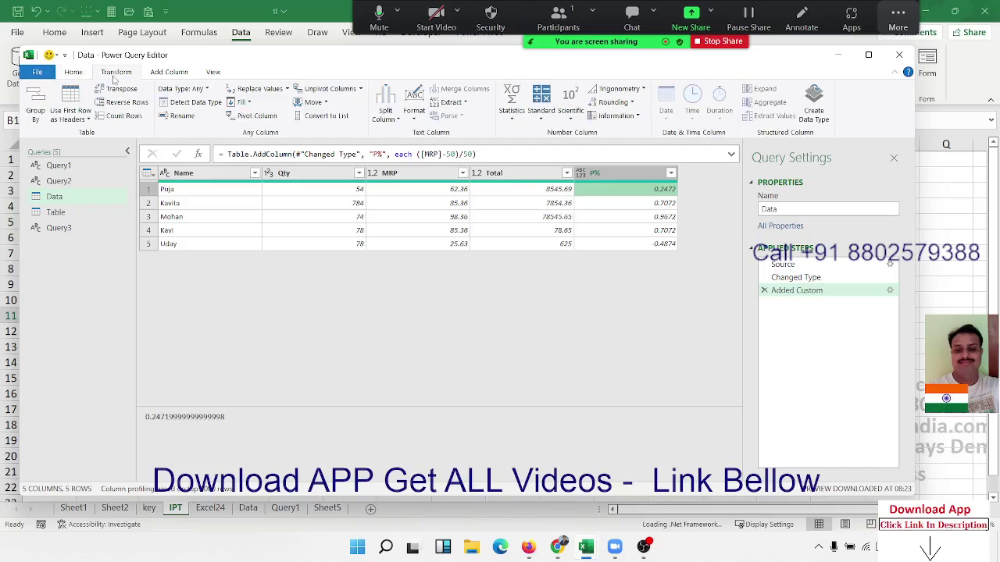
left_click(411, 121)
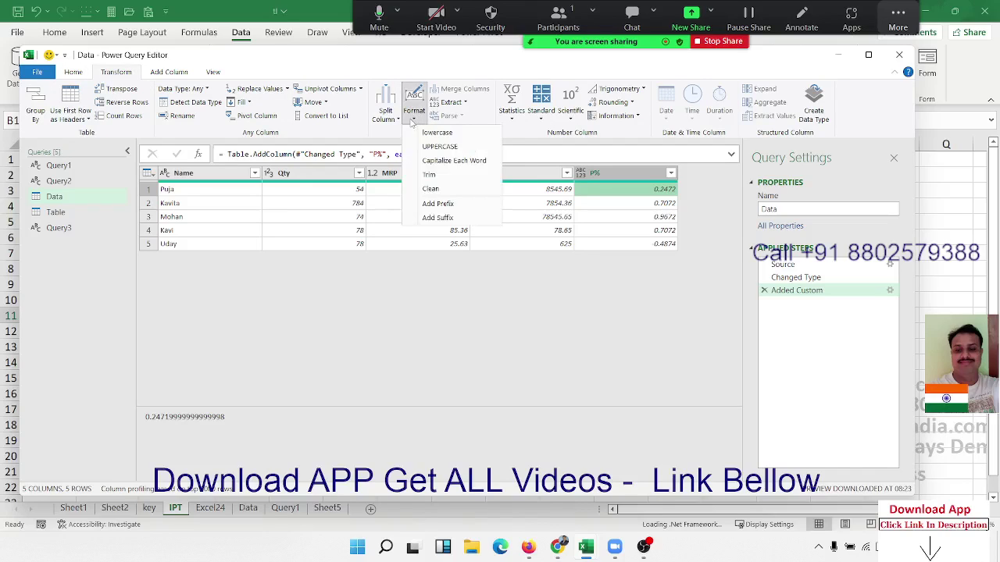
left_click(411, 121)
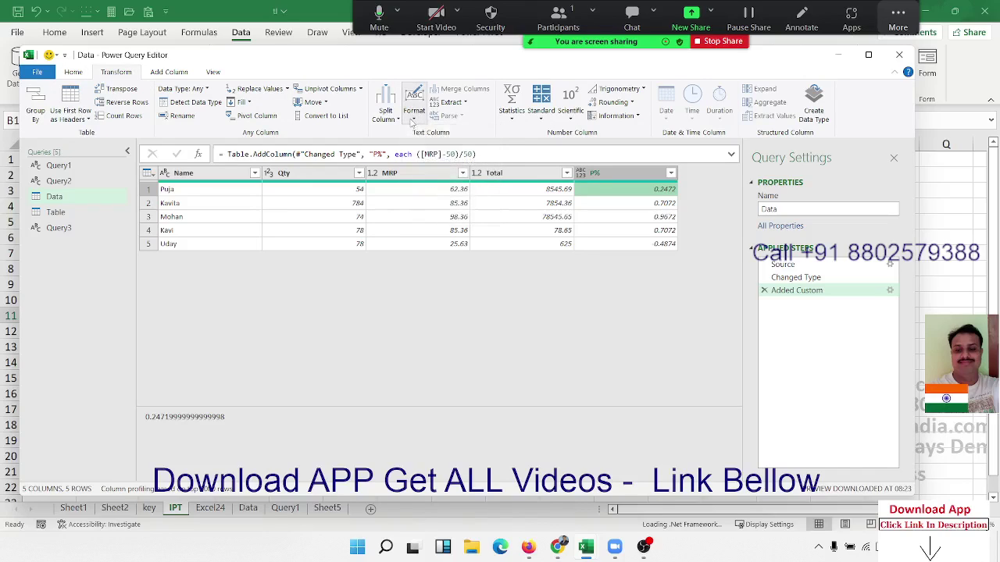
left_click(587, 176)
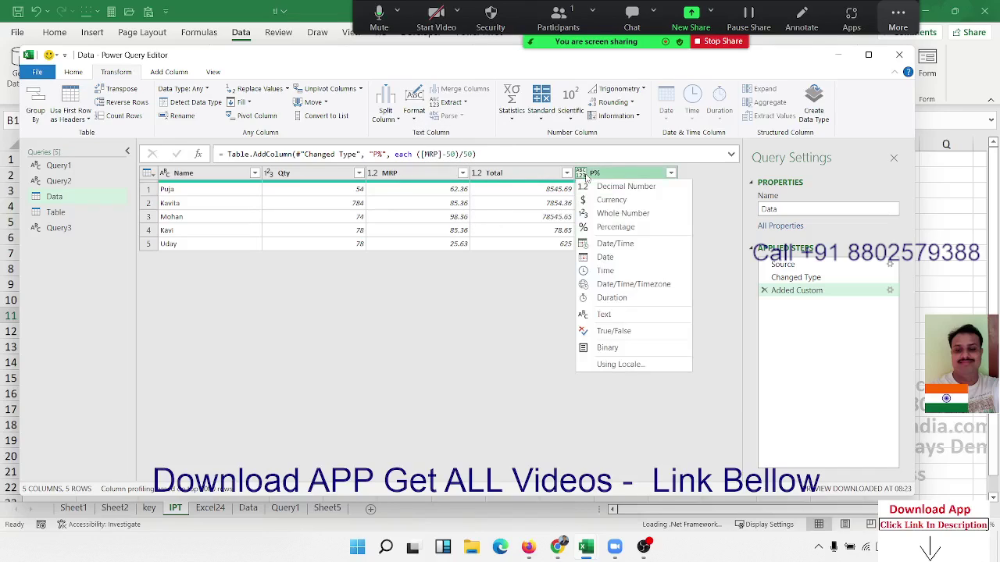
left_click(601, 227)
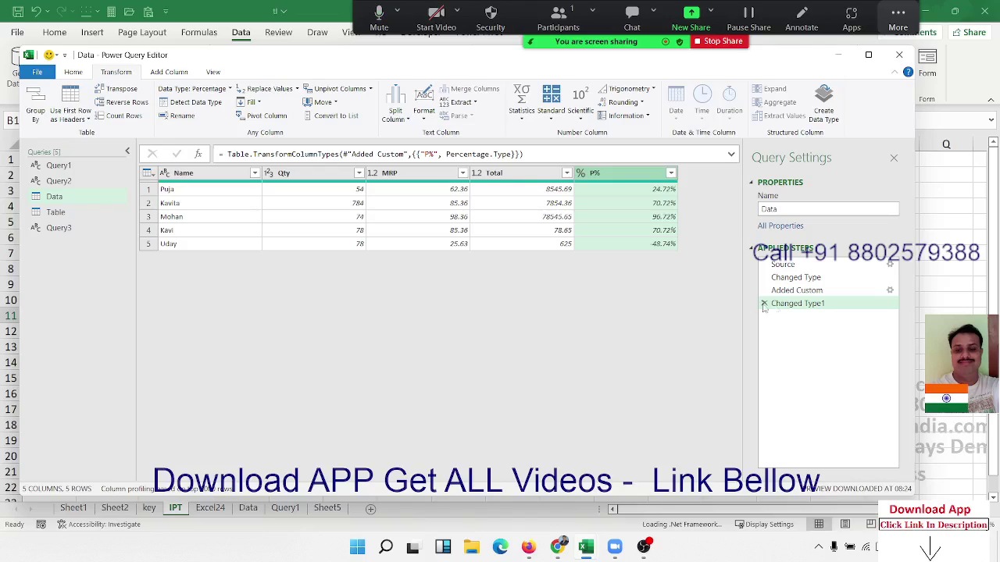
left_click(763, 303)
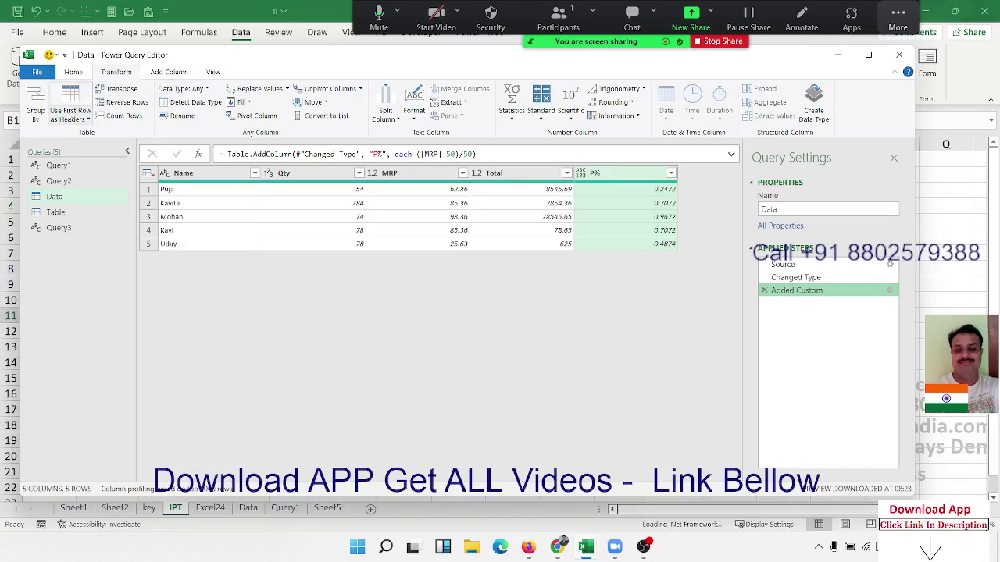
Add a PR custom column with the formula Percentage.From([#"P%"])
left_click(159, 72)
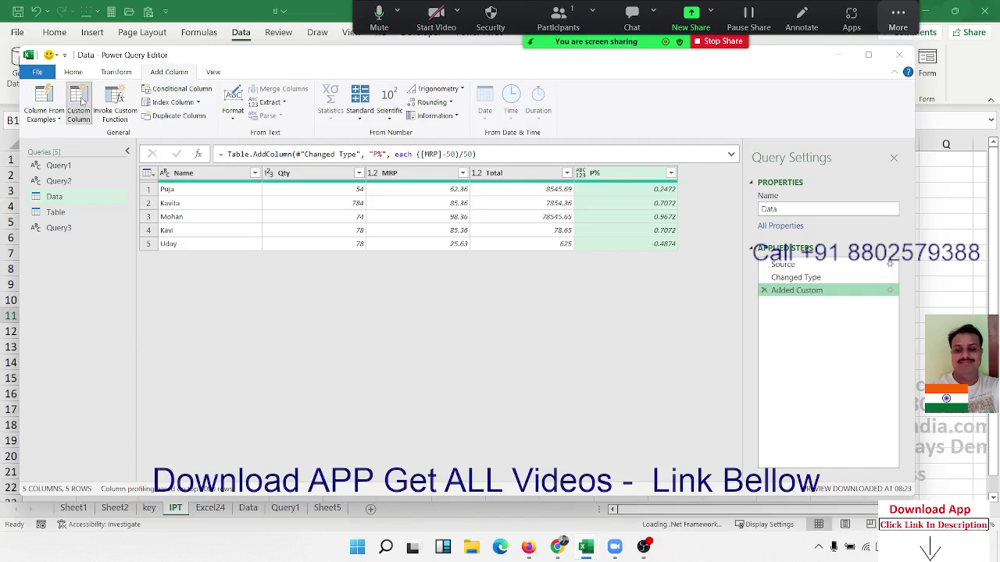
left_click(78, 100)
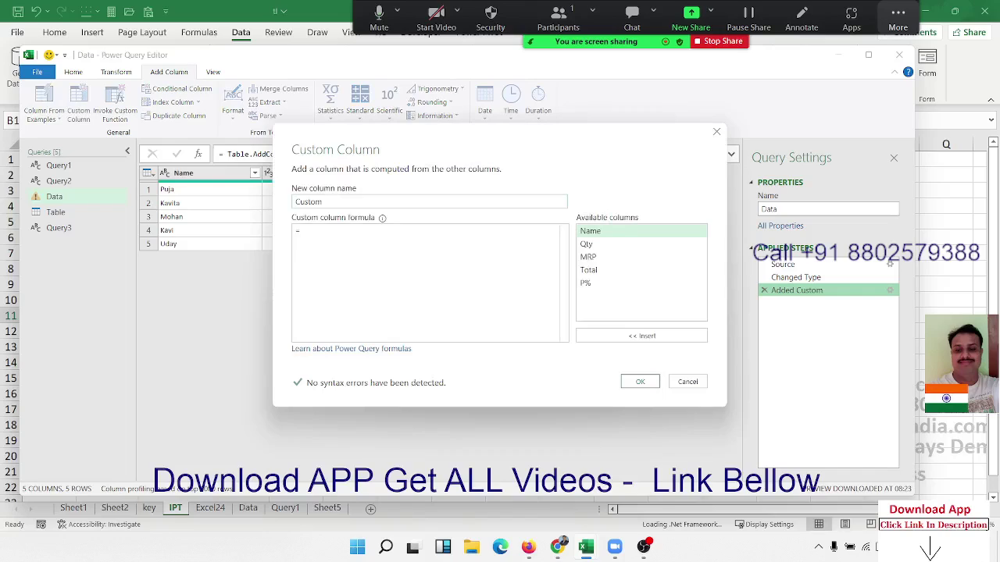
double_click(317, 205)
type("PR")
left_click(323, 232)
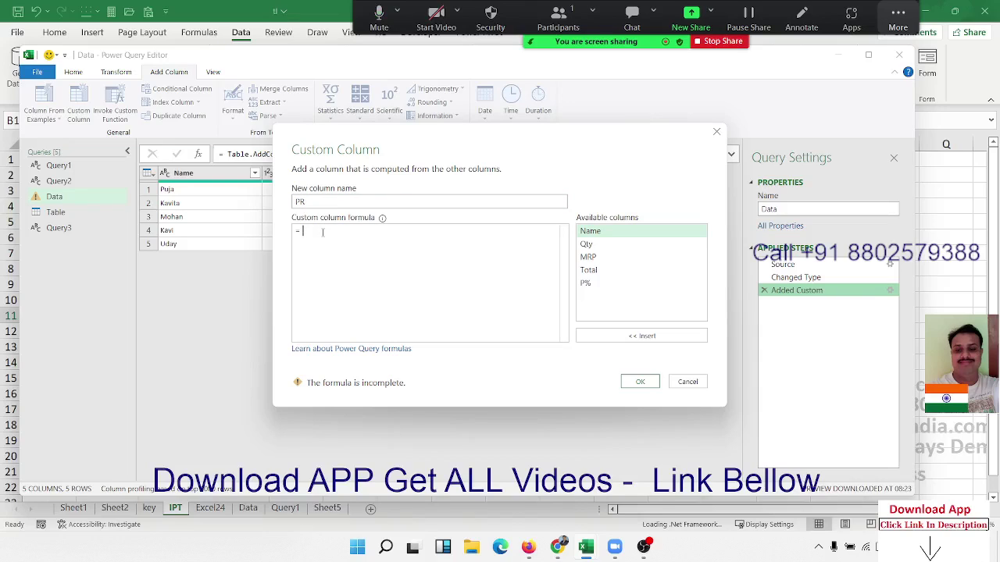
type("per")
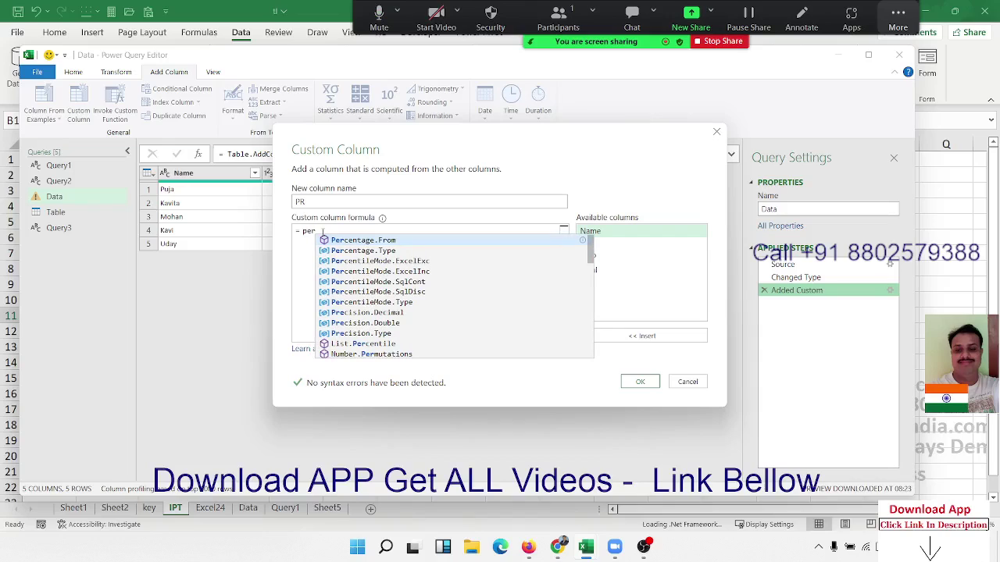
key("Tab")
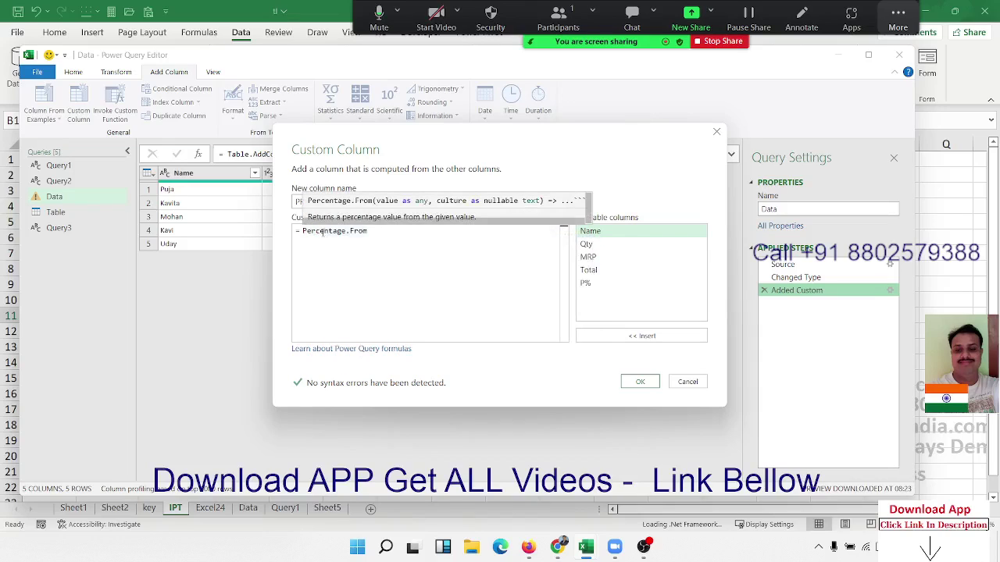
type("(")
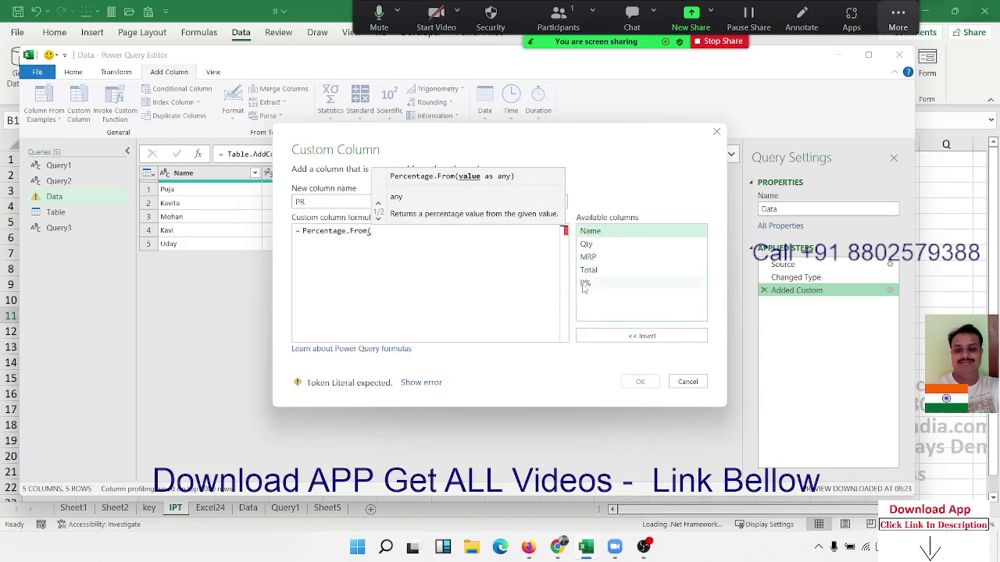
double_click(590, 283)
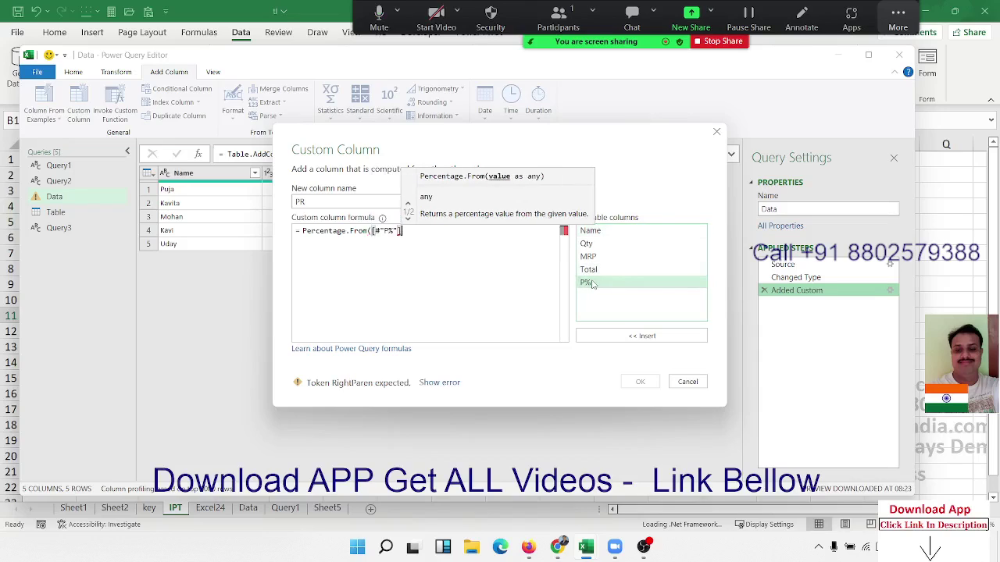
type(")")
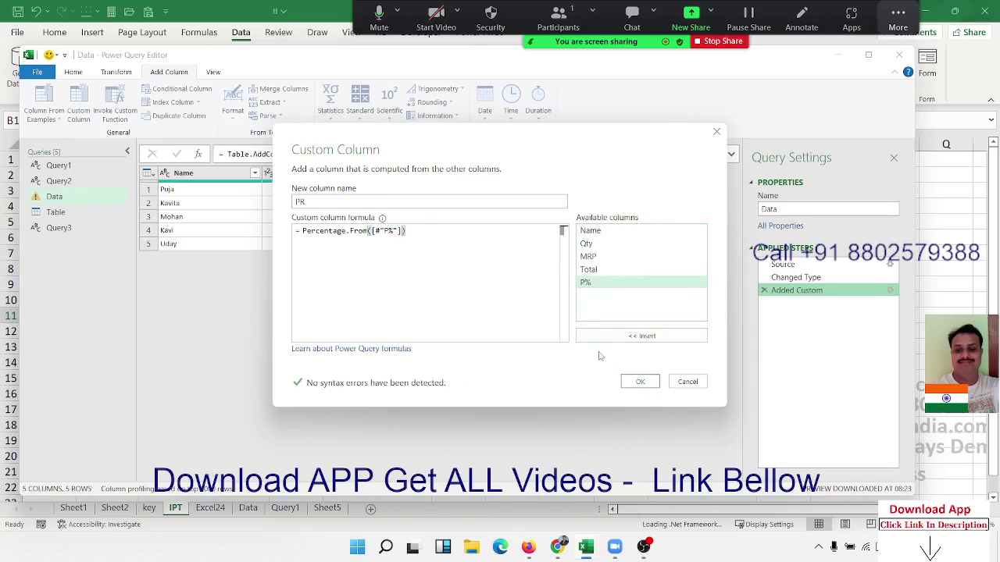
left_click(638, 382)
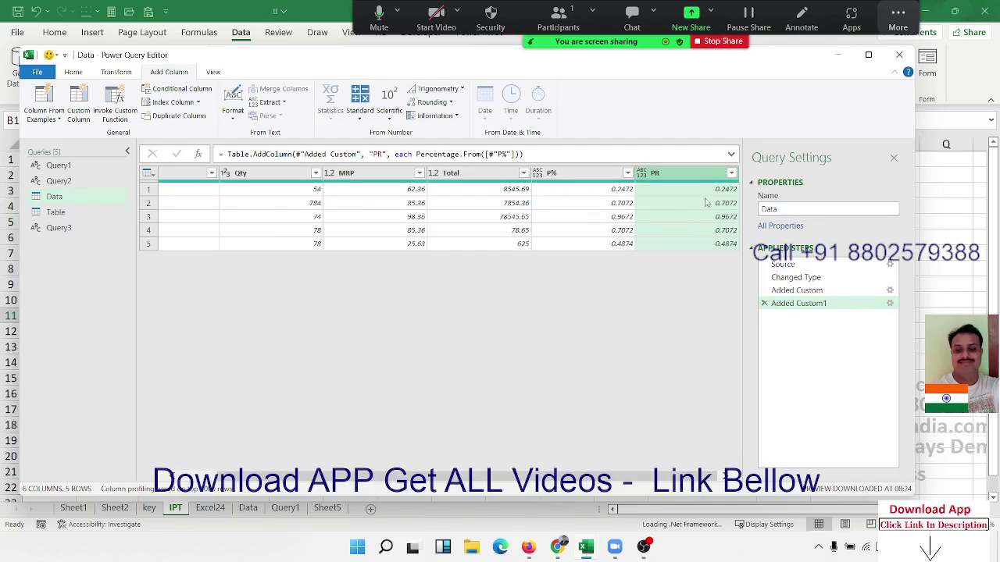
left_click(642, 172)
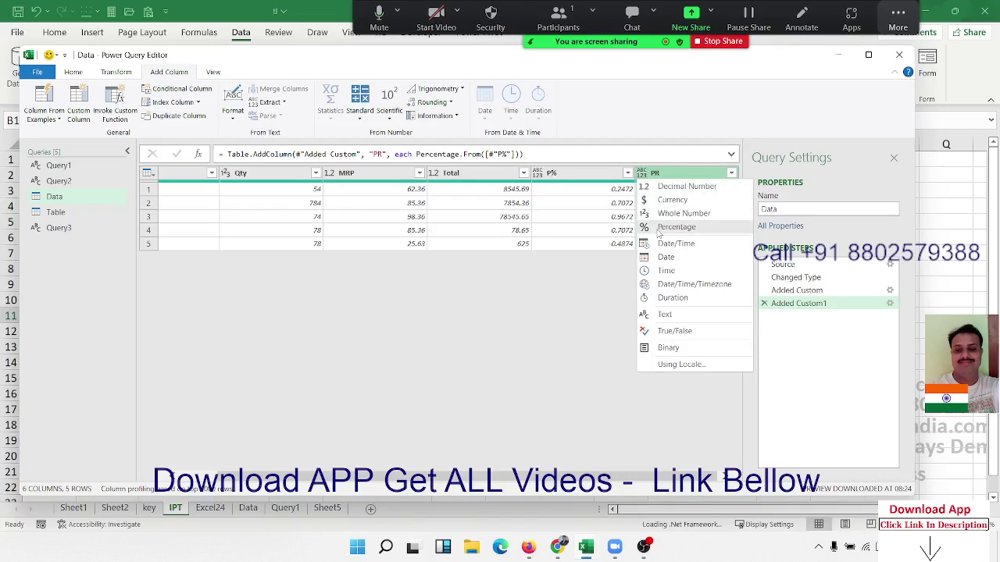
Set PR to Percentage, then delete the Changed Type1, Added Custom1 and Added Custom steps
left_click(684, 225)
left_click(614, 190)
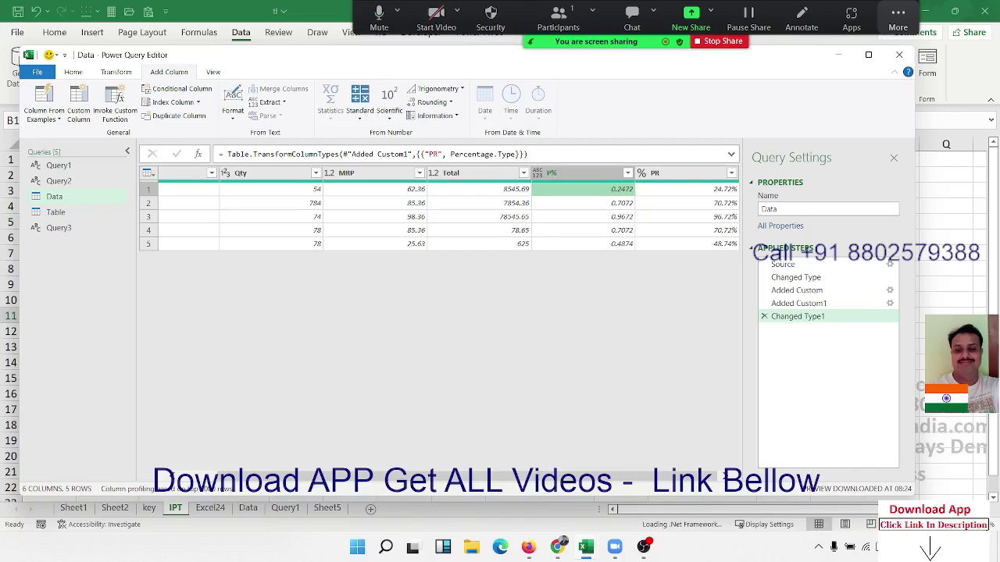
left_click(763, 316)
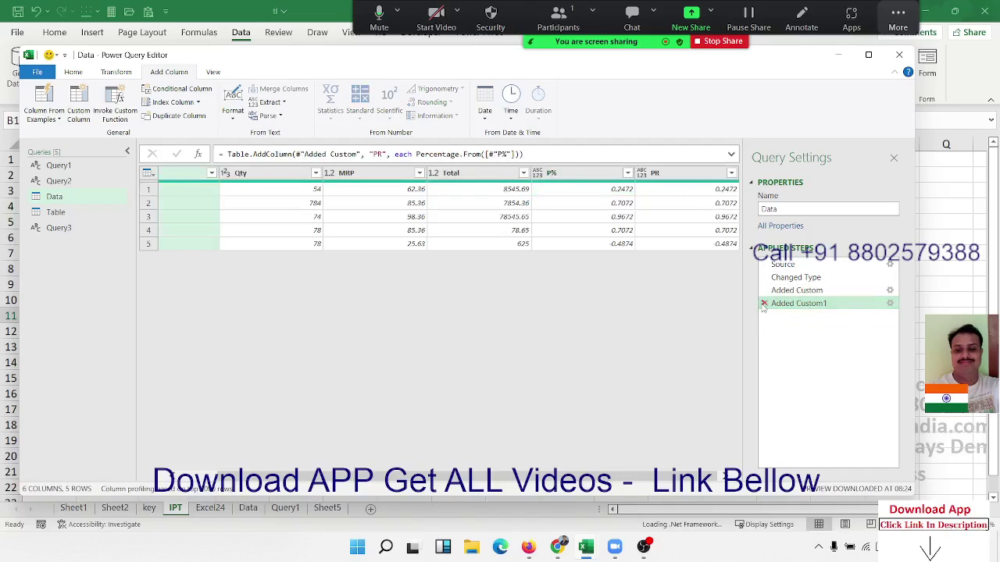
left_click(763, 303)
left_click(763, 292)
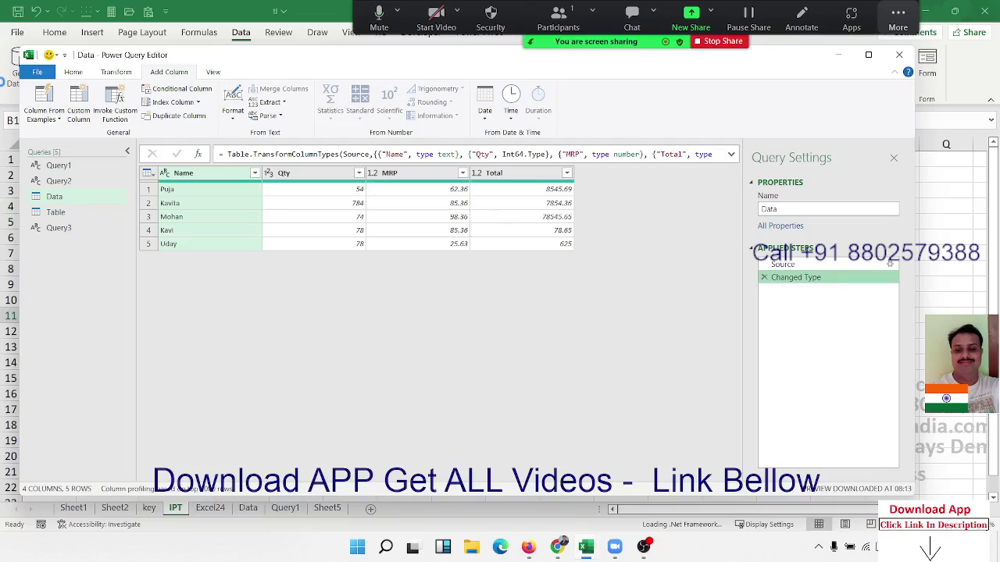
Start a new custom column named RD
left_click(78, 109)
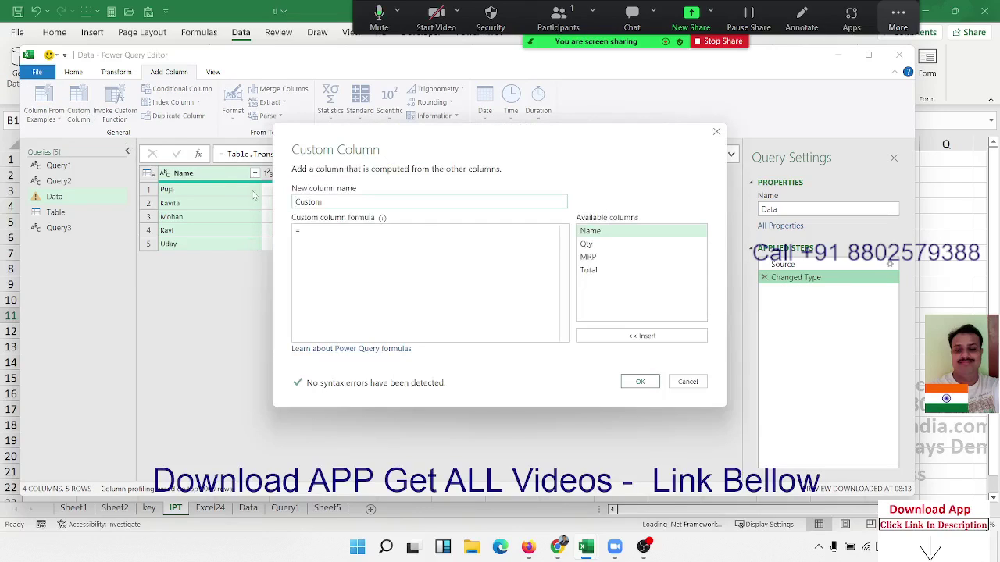
type("RD")
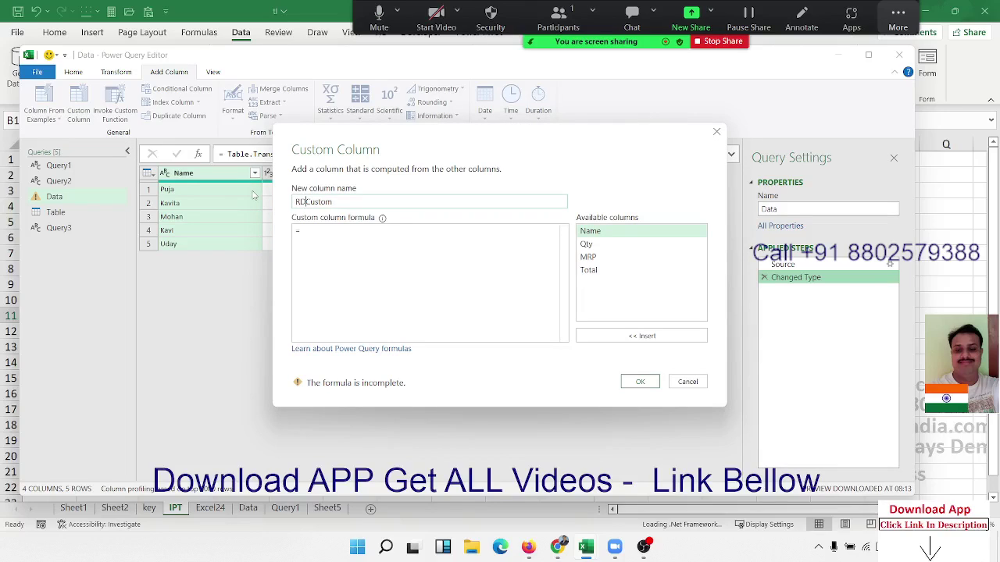
key("Delete")
key("Delete")
key("Delete")
key("Delete")
key("Delete")
key("Delete")
Enter the RD formula Number.Round([MRP],0), choosing Number.Round from the suggestions
left_click(308, 230)
type("num")
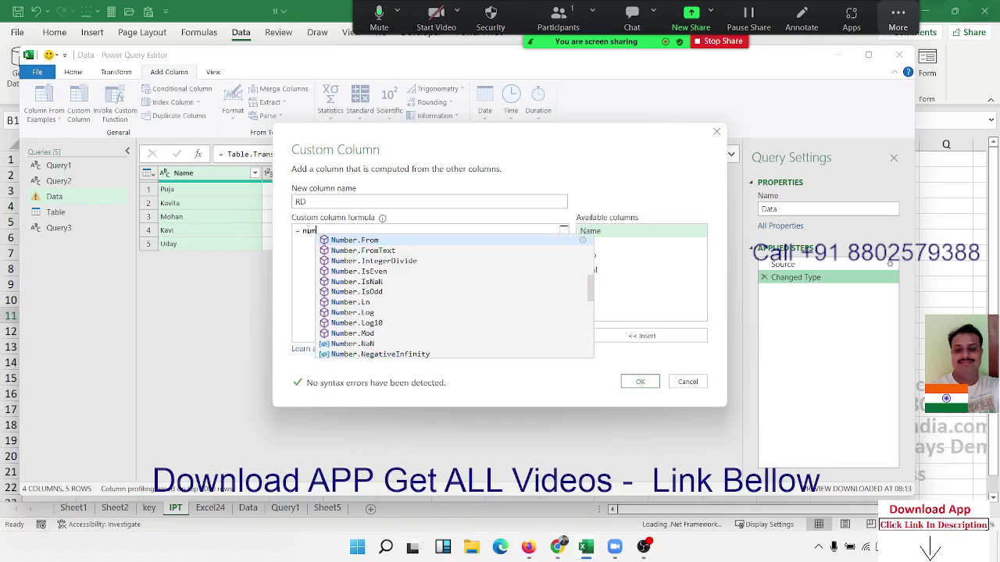
type("b")
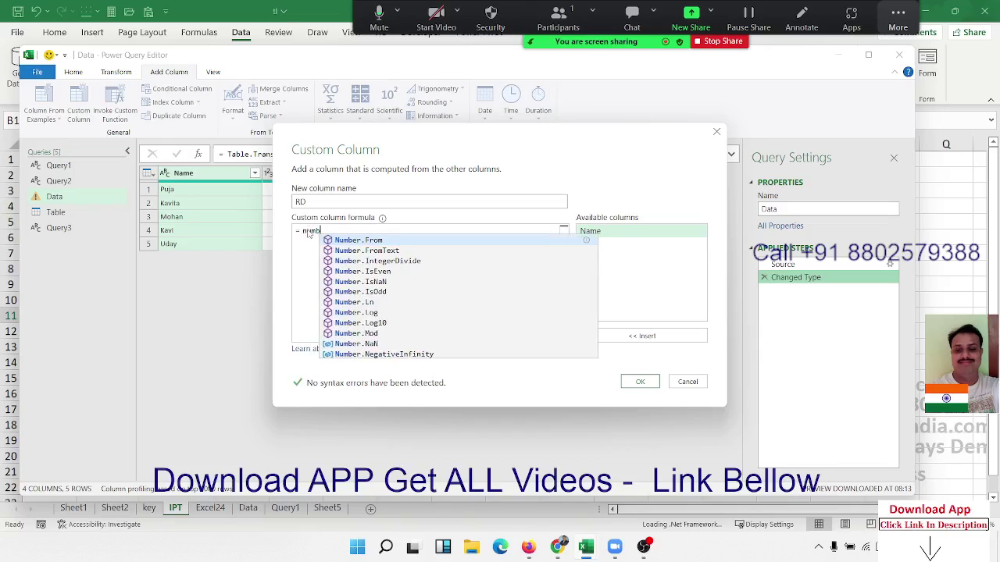
key("Down")
key("Down")
key("Down")
key("Down")
key("Down")
key("Down")
key("Down")
key("Down")
key("Down")
key("Down")
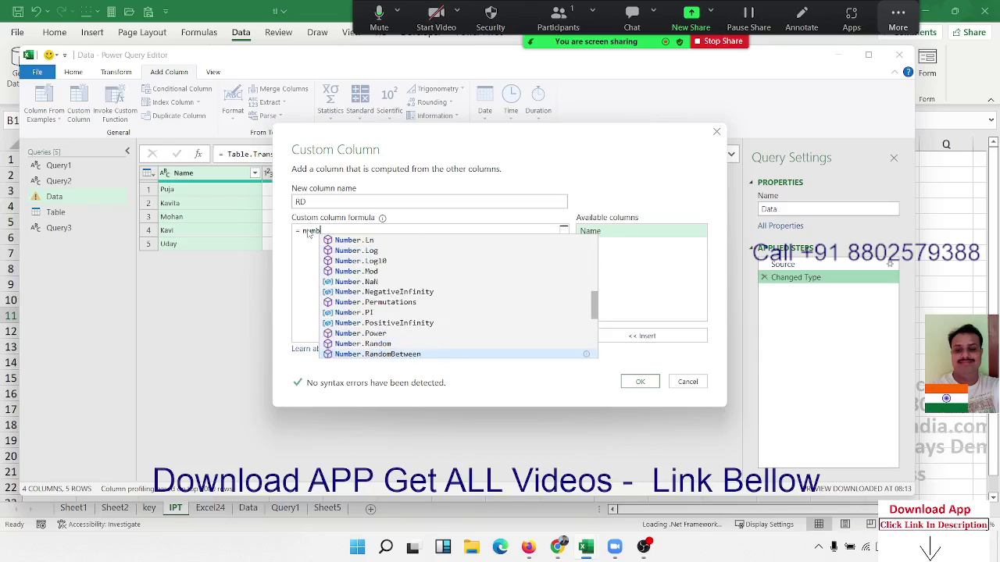
key("Down")
key("Down")
key("Up")
key("Up")
key("Up")
key("Up")
key("Down")
key("Down")
key("Down")
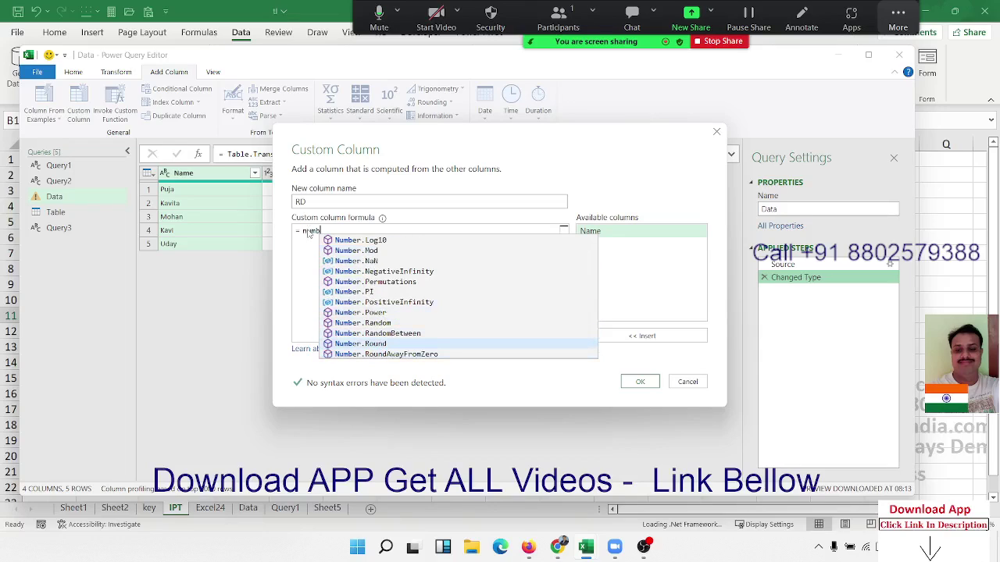
key("Tab")
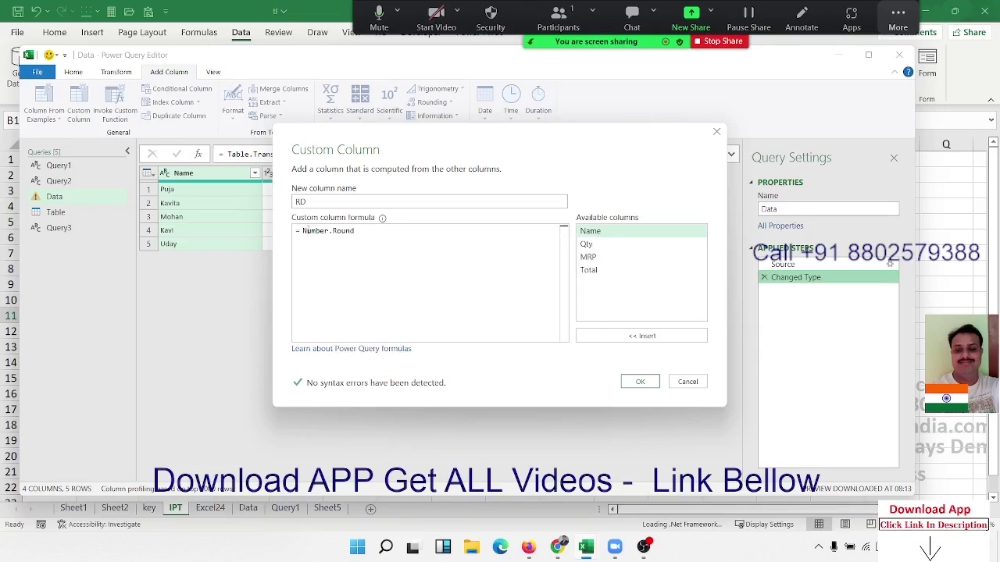
type("(")
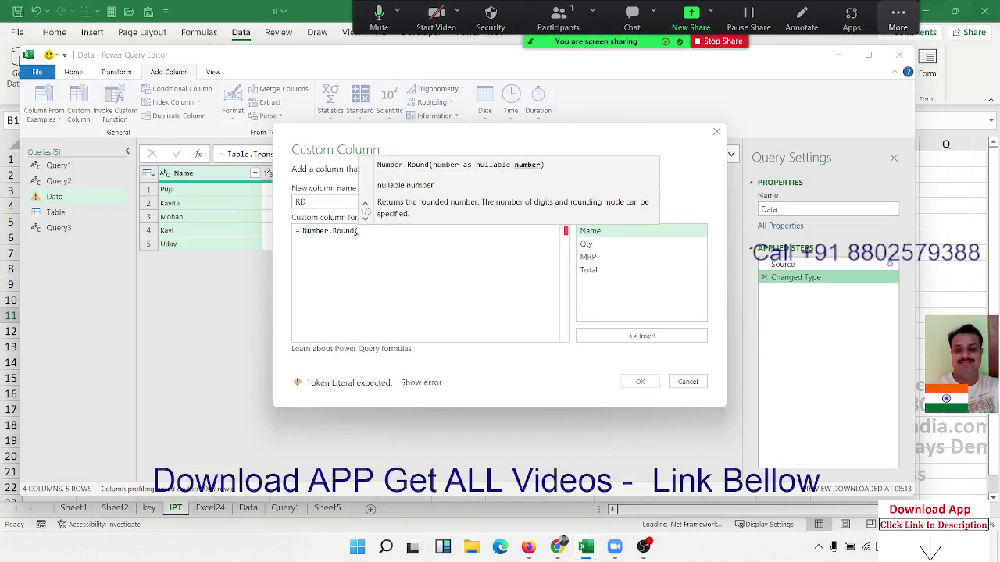
double_click(595, 258)
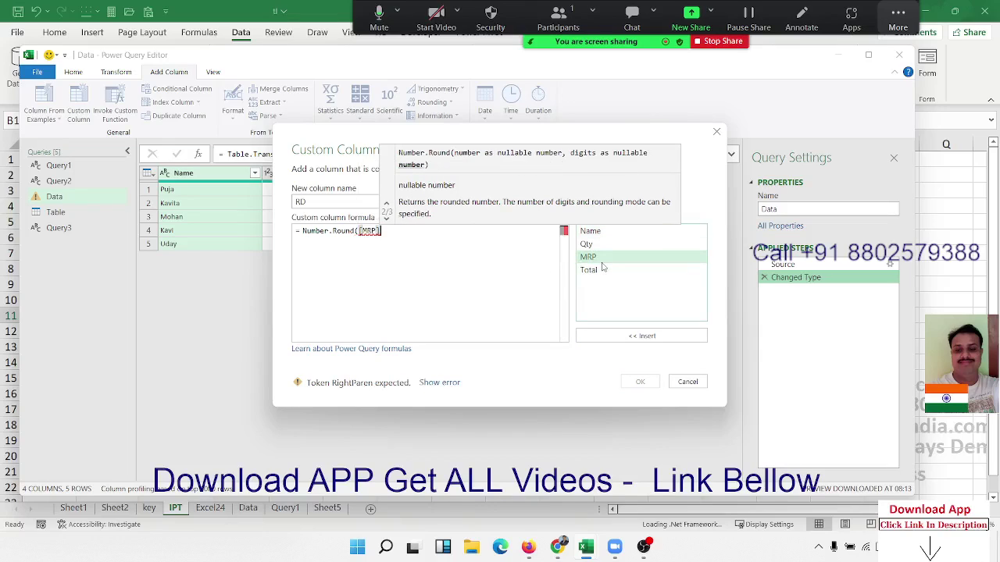
type(",")
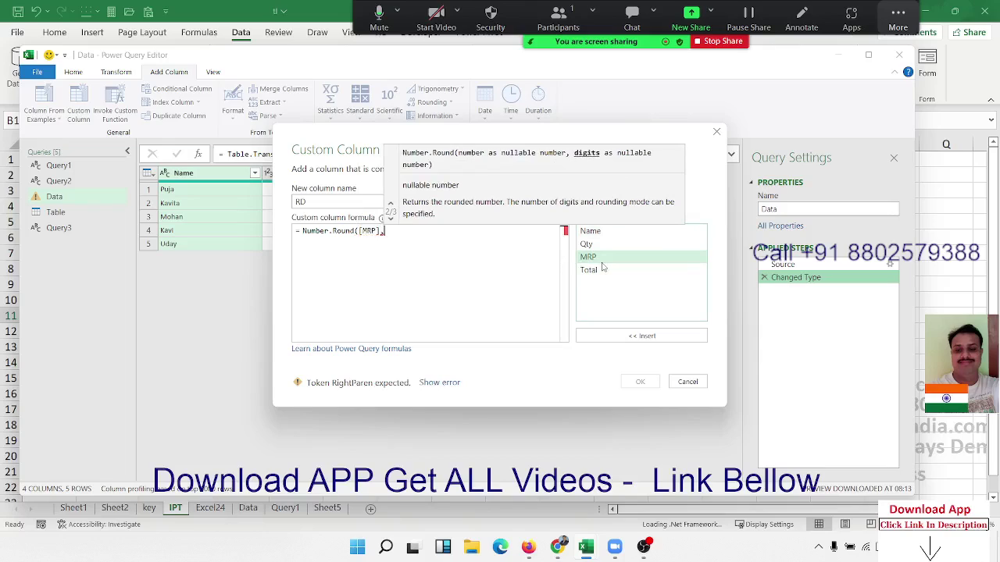
type("0")
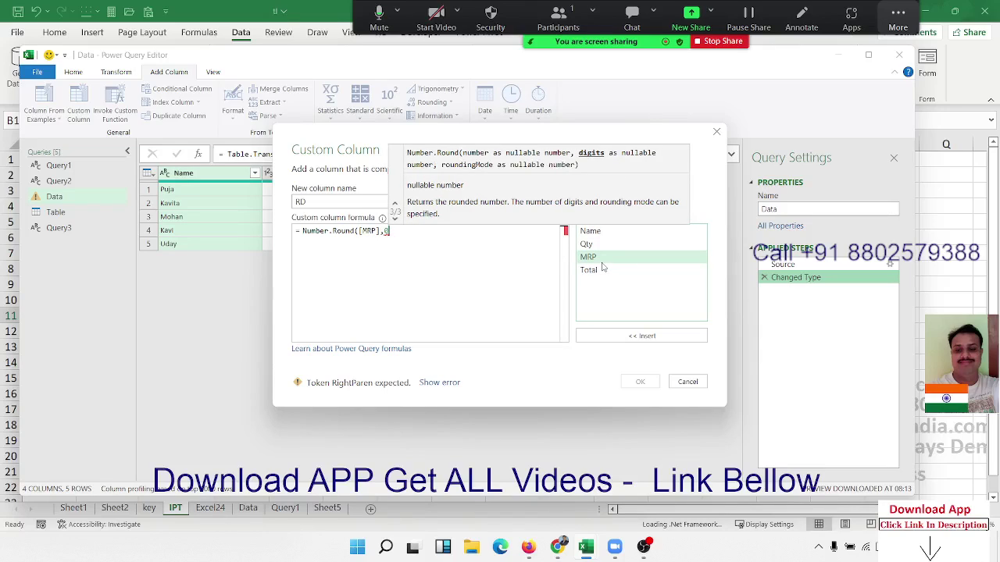
type(")")
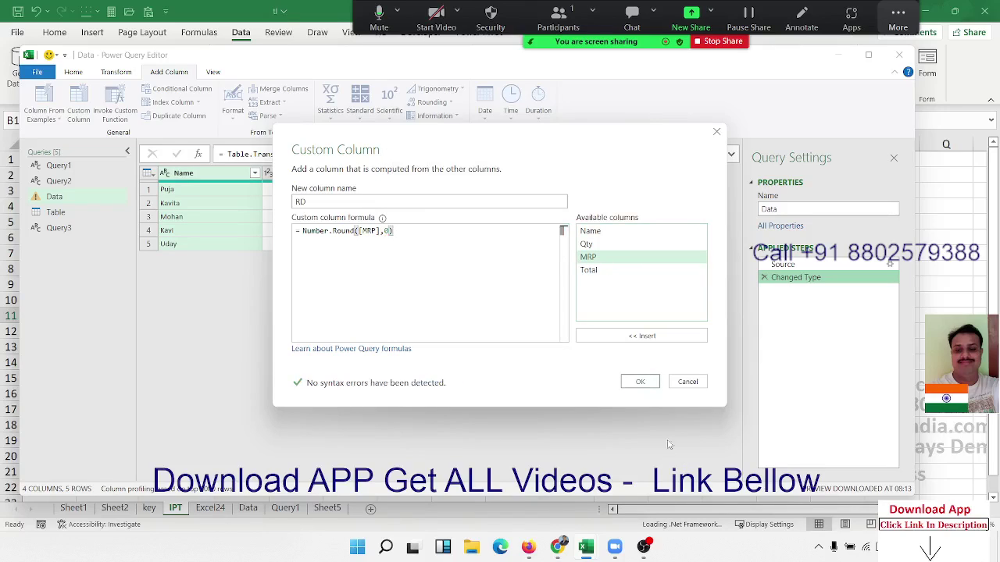
Add the RD column and compare MRP values 62.36 and 25.63 with rounded RD 26
left_click(640, 383)
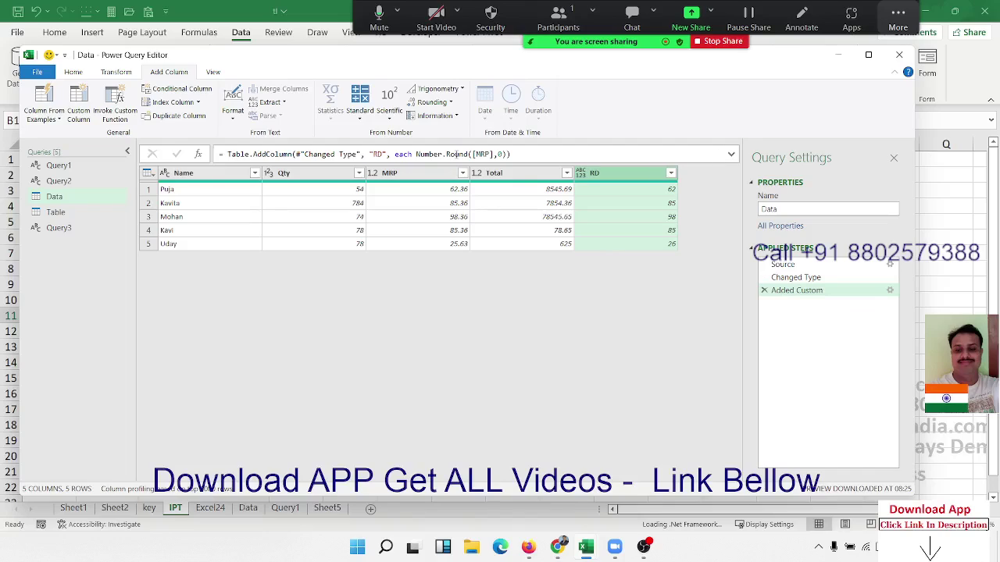
left_click(454, 194)
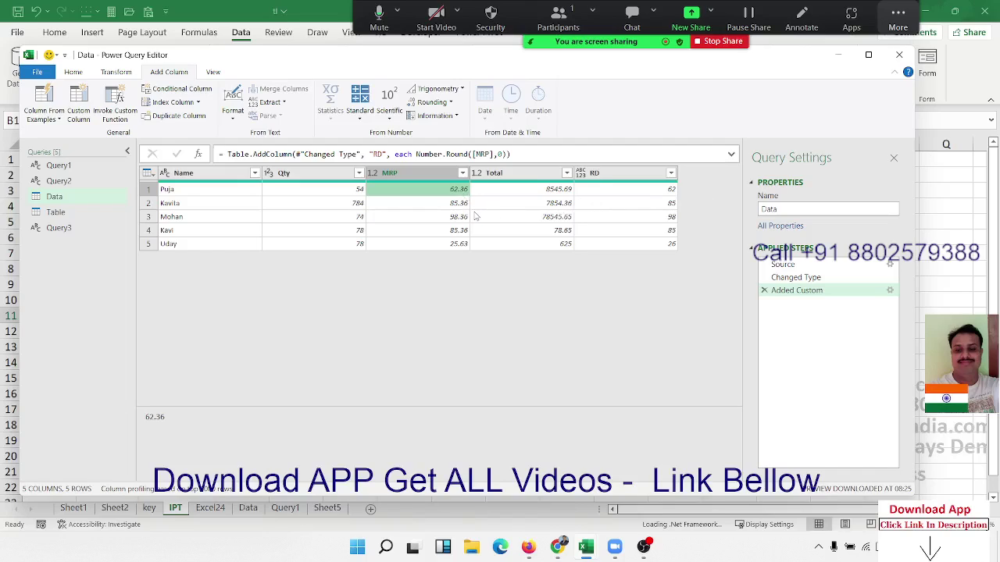
left_click(465, 245)
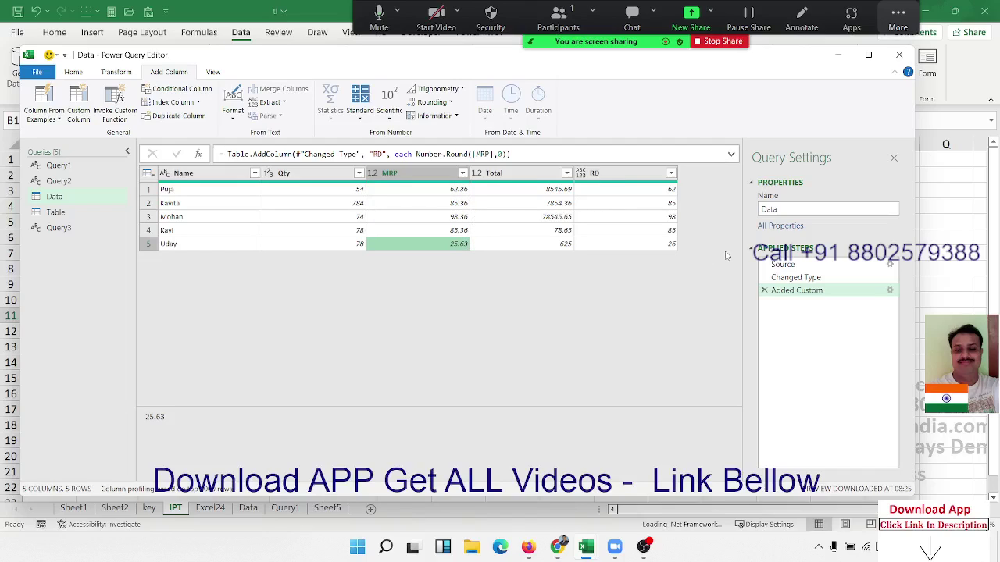
left_click(674, 247)
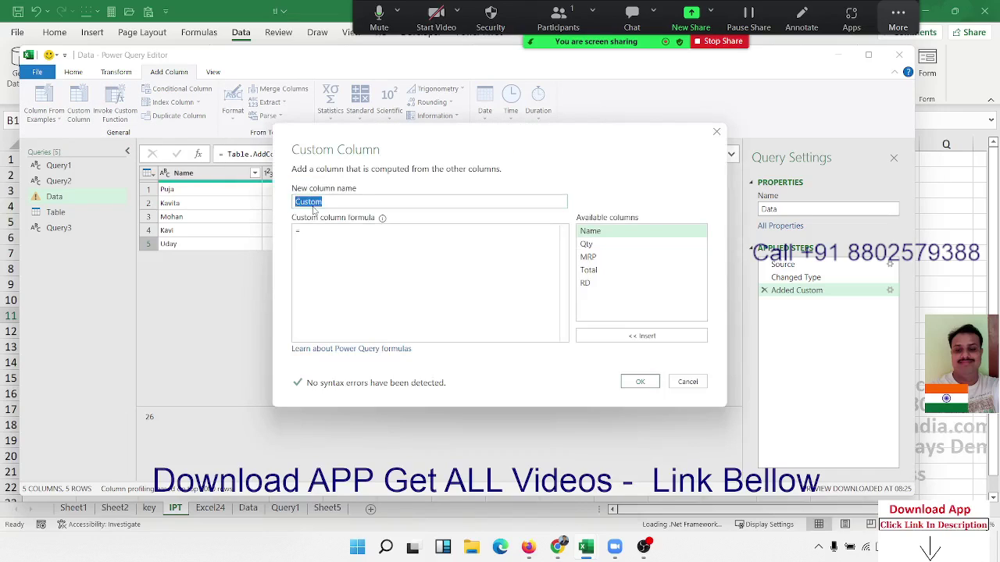
Name the new column RD and start its formula with Number.RoundDown
type("RD")
left_click(310, 231)
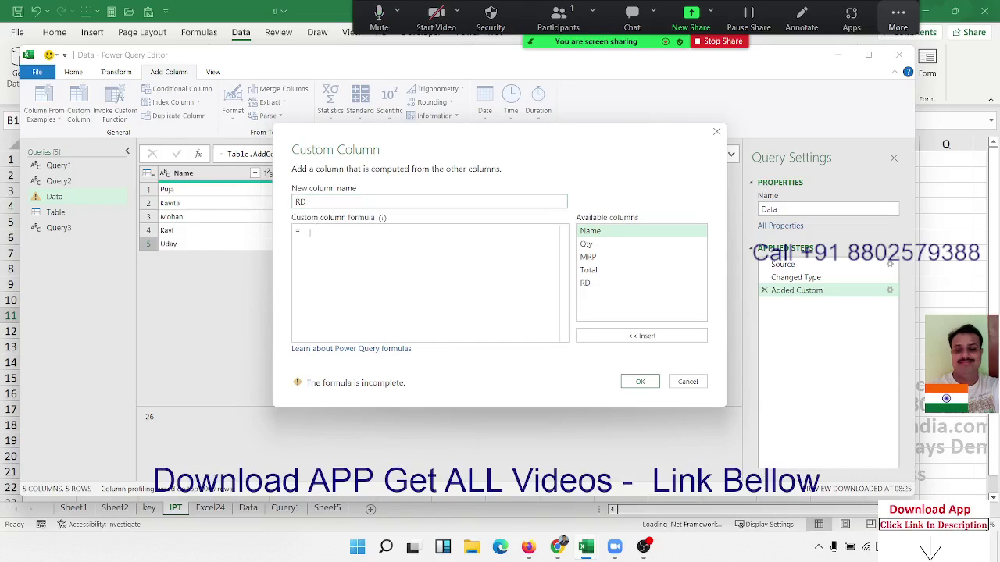
type("num")
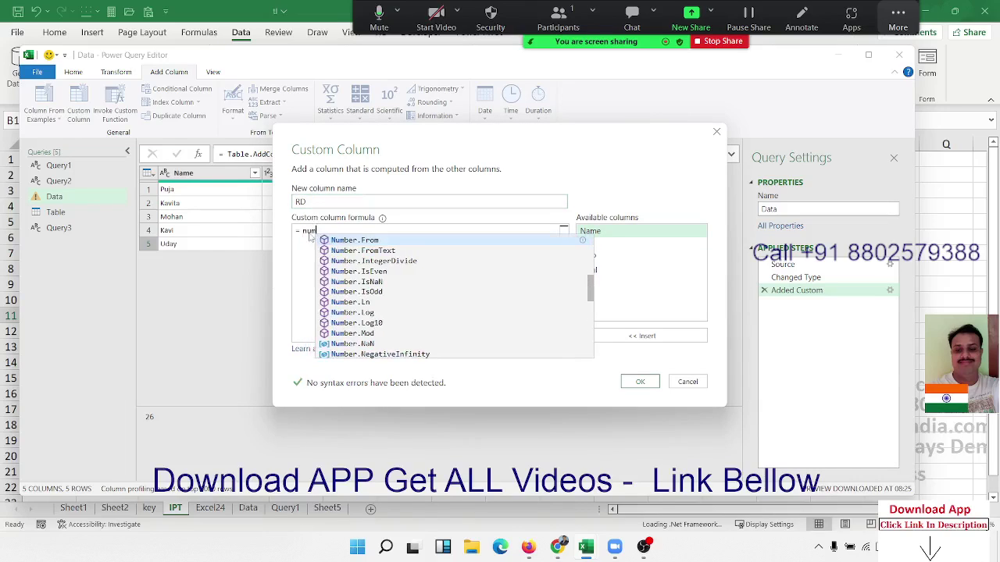
key("Down")
key("Down")
key("Down")
key("Down")
key("Down")
key("Down")
key("Down")
key("Down")
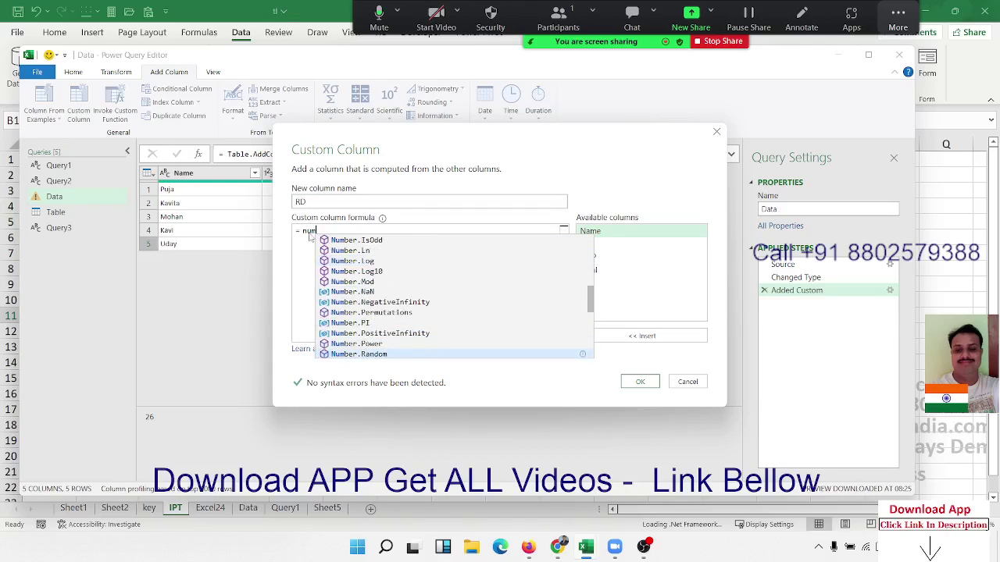
key("Down")
key("Down")
key("Down")
key("Up")
key("Up")
key("Down")
key("Down")
key("Down")
key("Down")
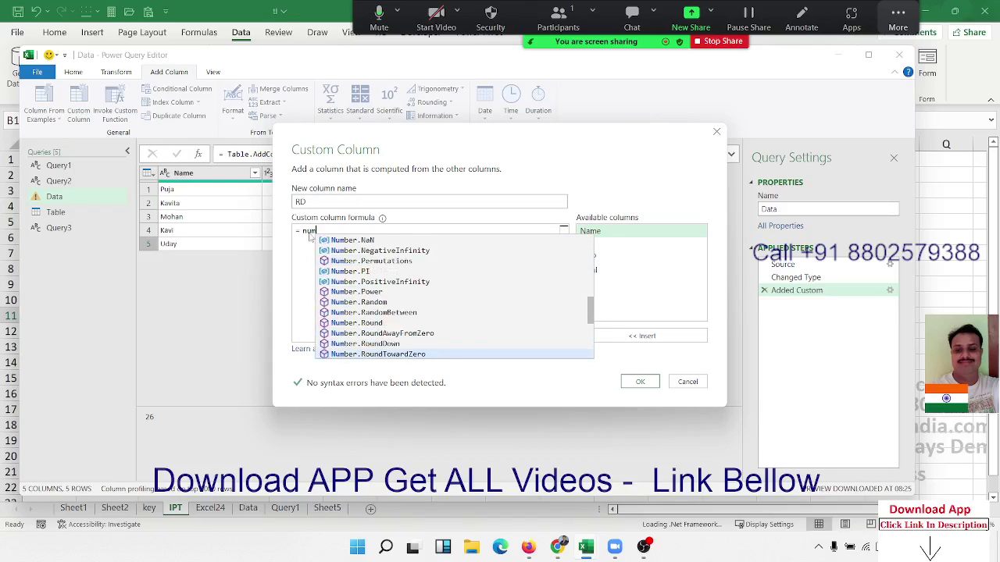
key("Up")
key("Tab")
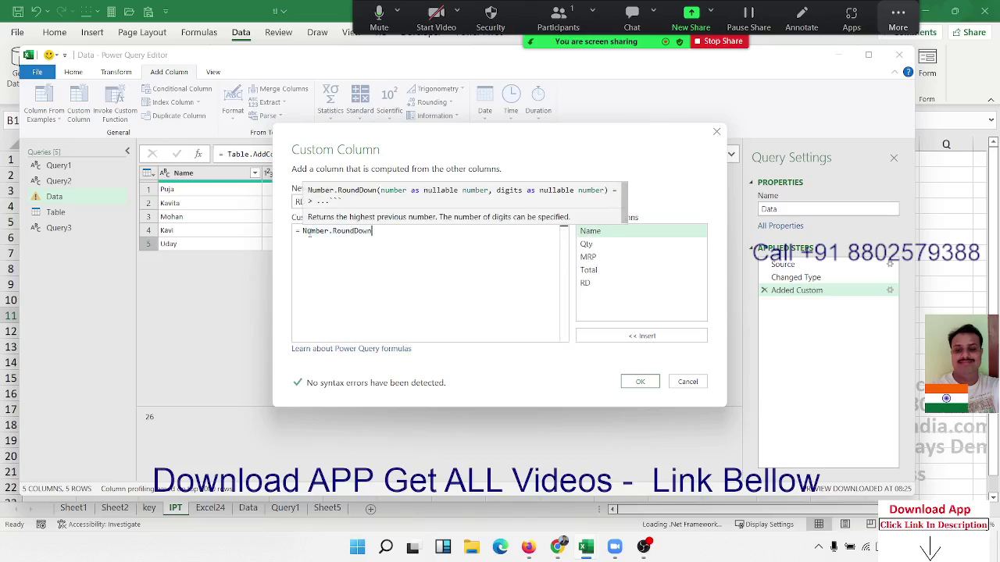
Complete the formula as Number.RoundDown([Total],0) and add the RD.1 column
type("(")
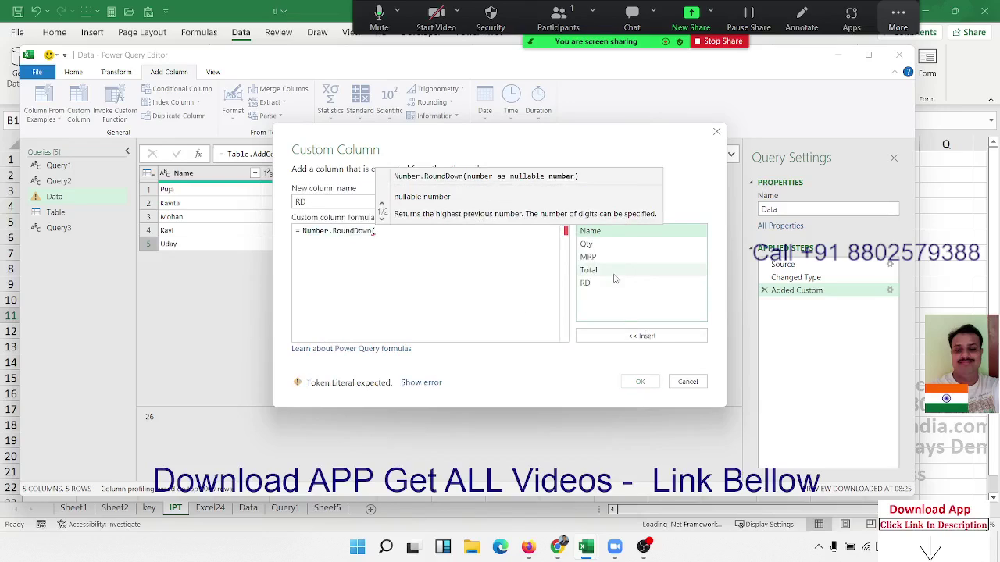
left_click(612, 271)
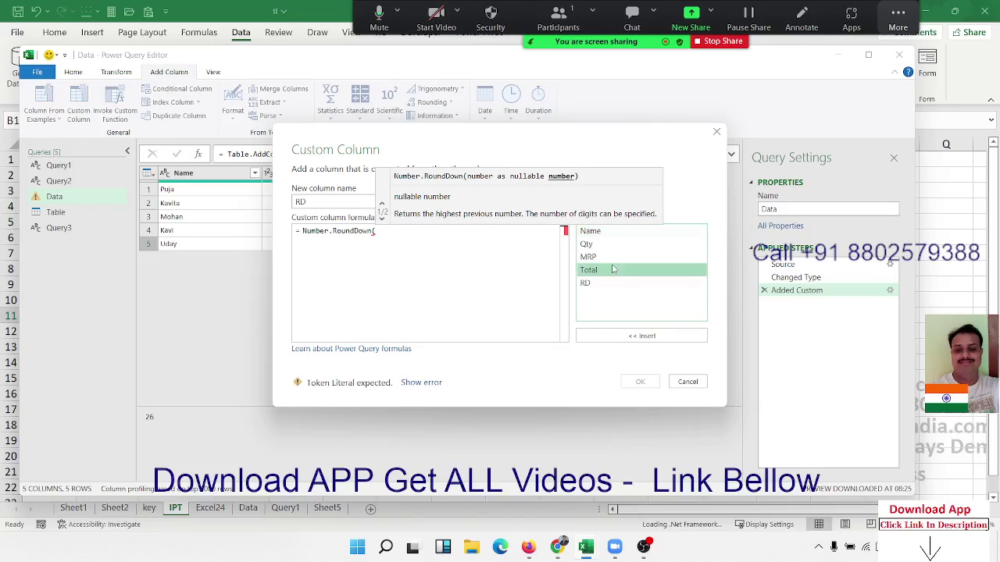
double_click(610, 273)
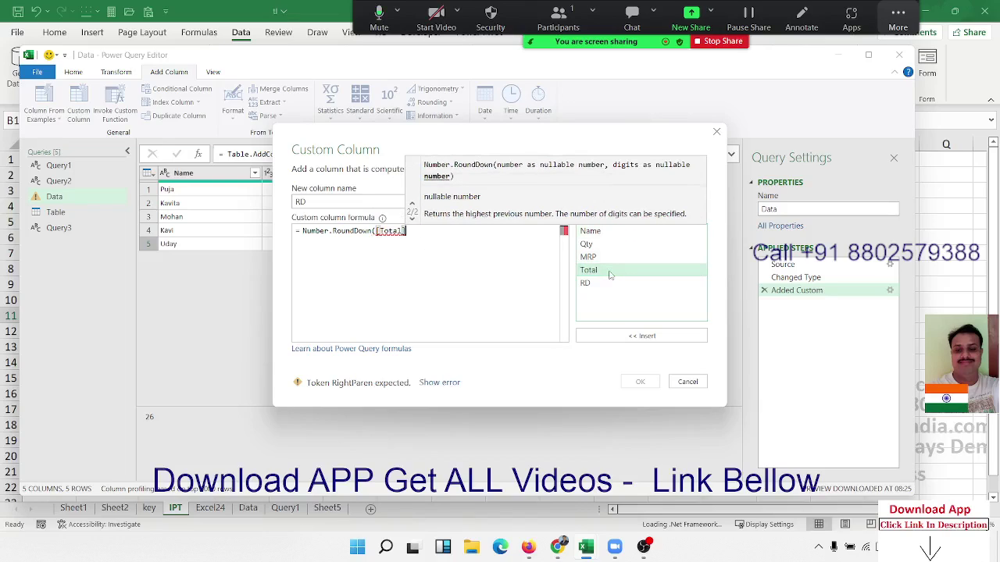
type(",0")
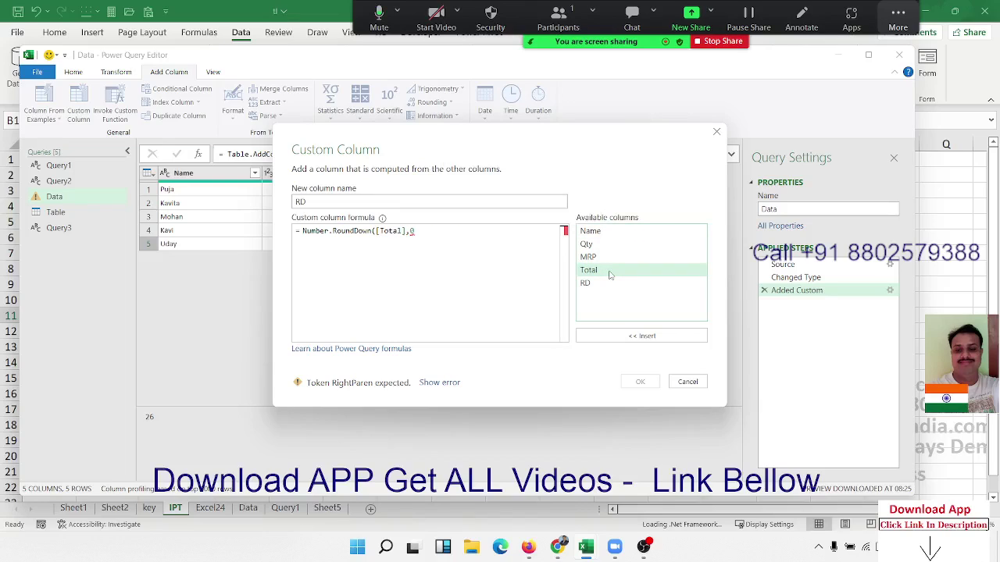
type(")")
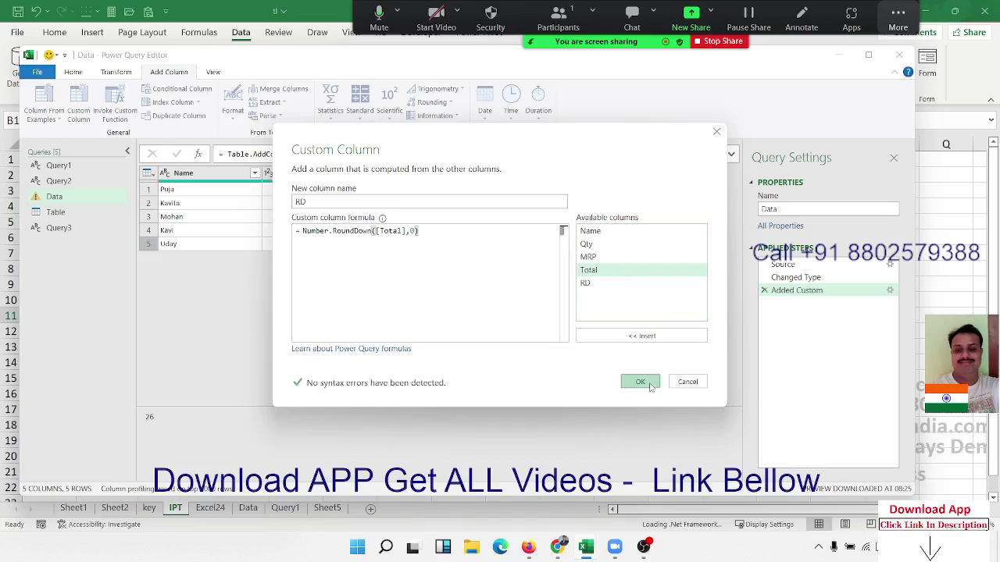
left_click(640, 382)
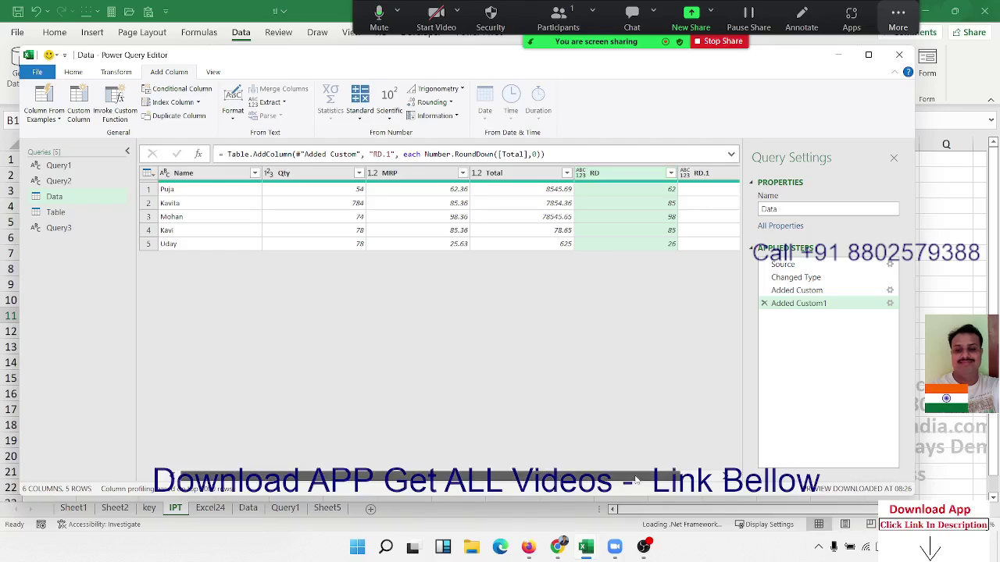
mouse_move(639, 478)
left_mouse_down()
mouse_move(695, 480)
mouse_move(657, 478)
left_mouse_up()
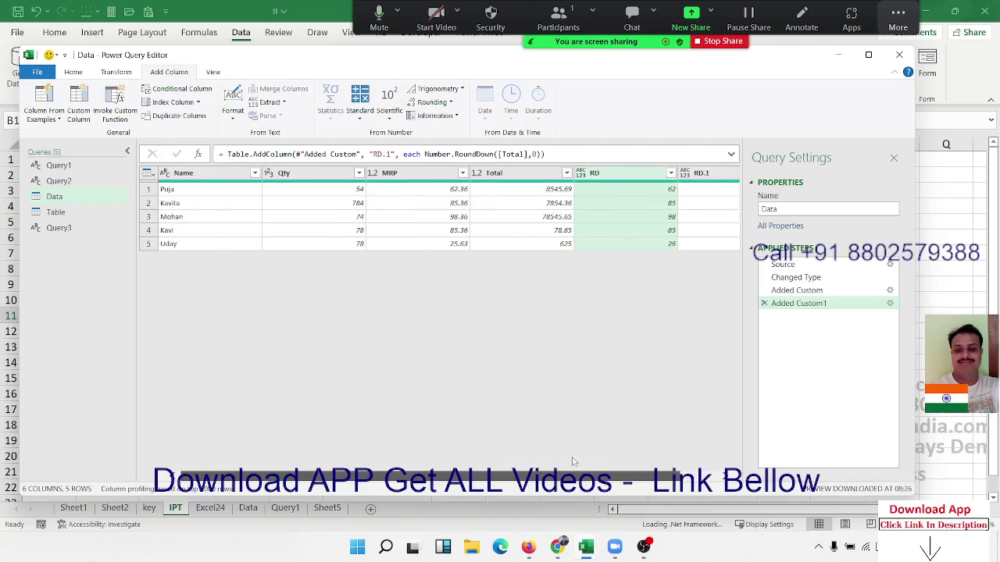
Start a custom column named RU whose formula begins with Number.RoundUp
left_click(71, 114)
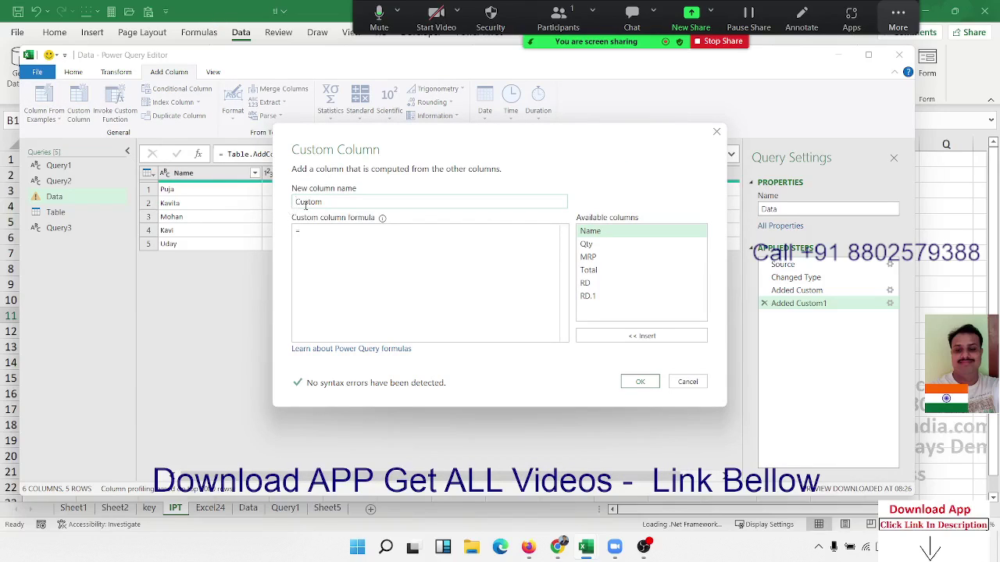
double_click(306, 203)
type("RU")
left_click(306, 231)
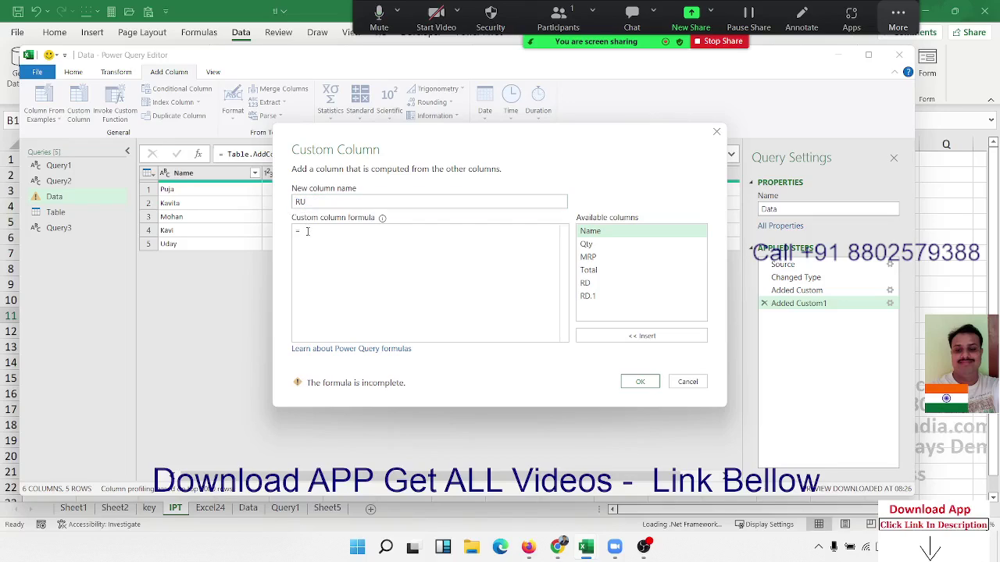
type("nu")
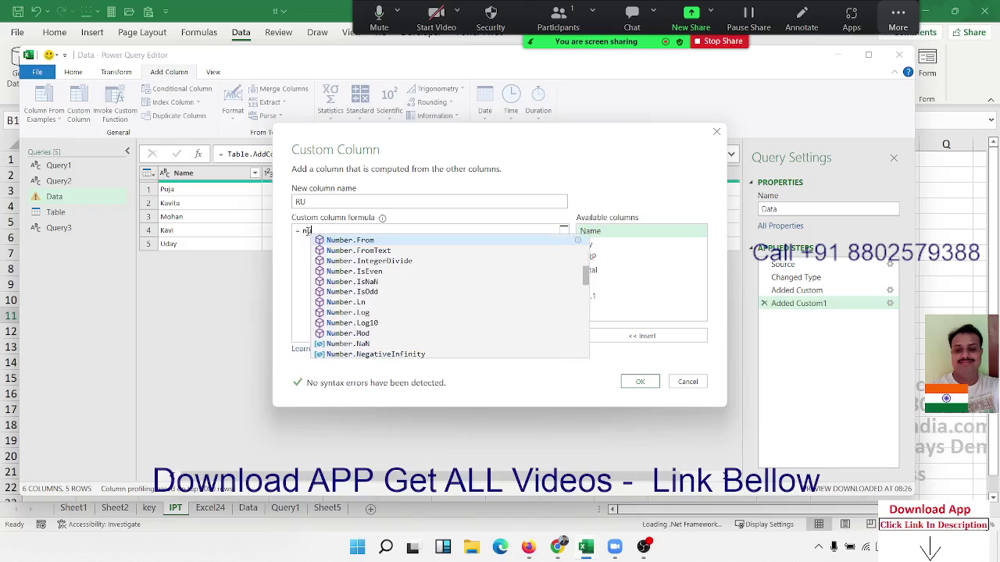
type("m")
key("Down")
key("Down")
key("Down")
key("Down")
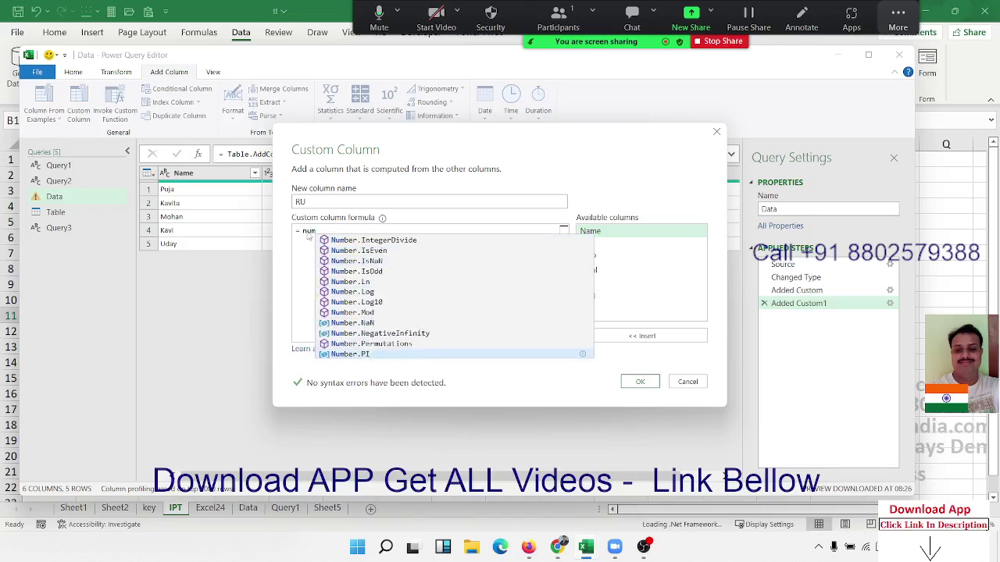
key("Down")
key("Down")
key("Down")
key("Down")
key("Down")
key("Down")
key("Up")
key("Up")
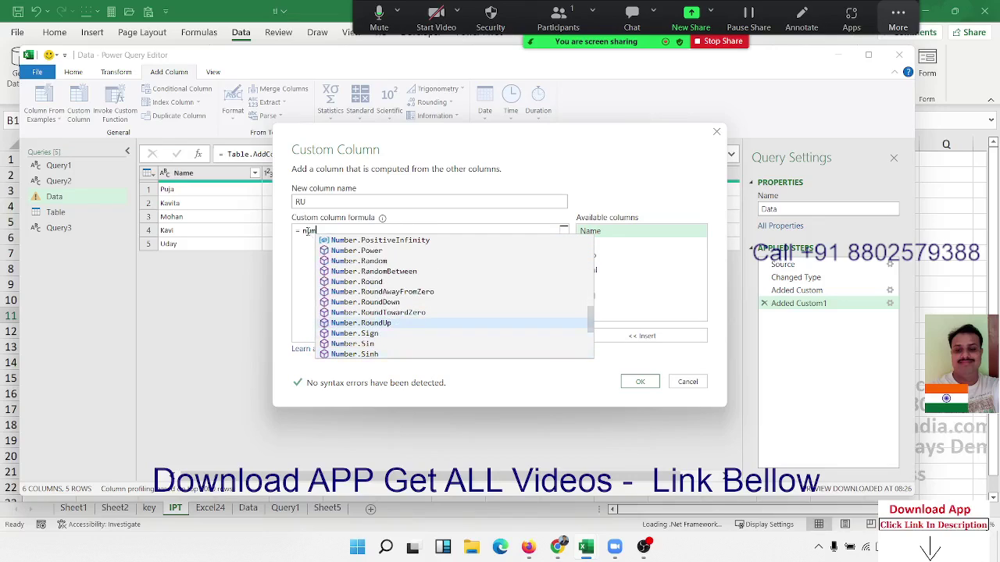
key("Tab")
Finish the formula as Number.RoundUp([Total],0) and add the RU column
type("(")
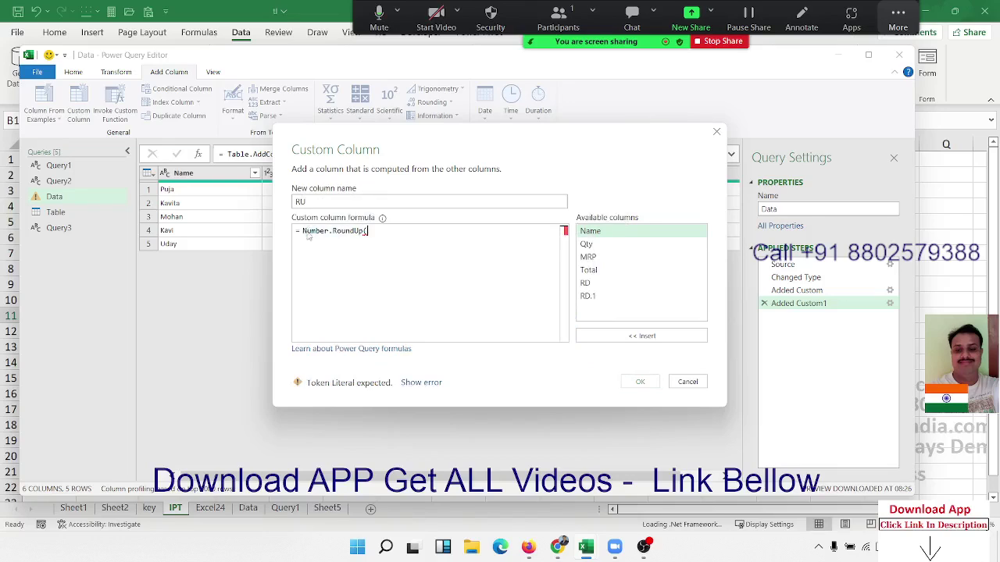
left_click(605, 258)
double_click(606, 276)
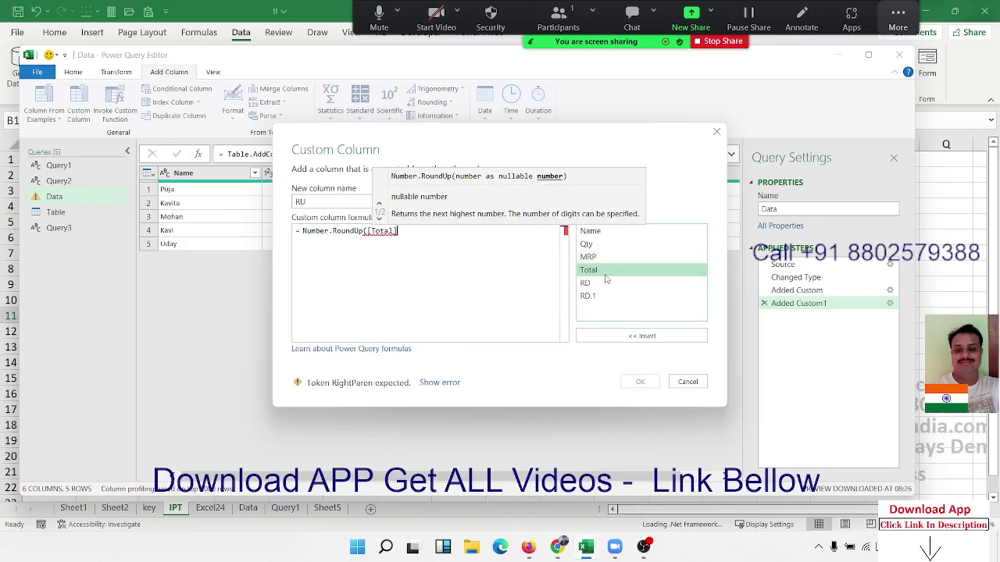
type(",0")
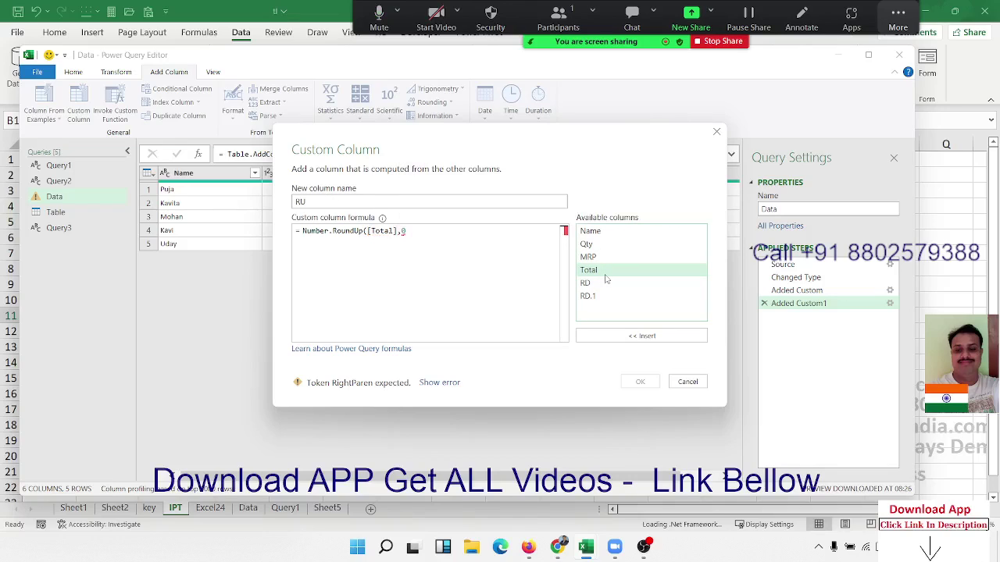
type(")")
left_click(646, 381)
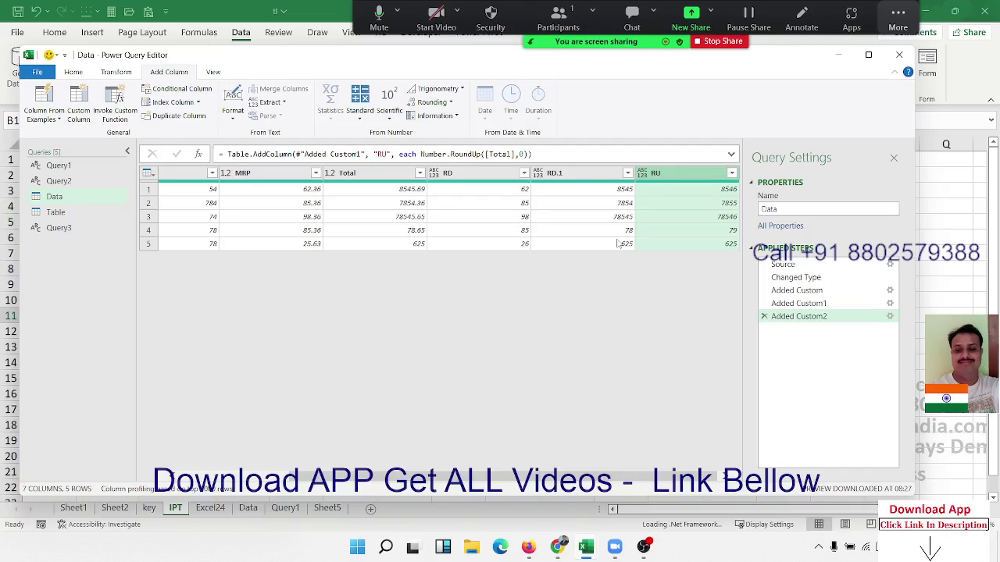
End the Zoom meeting for all participants from the More menu
left_click(893, 24)
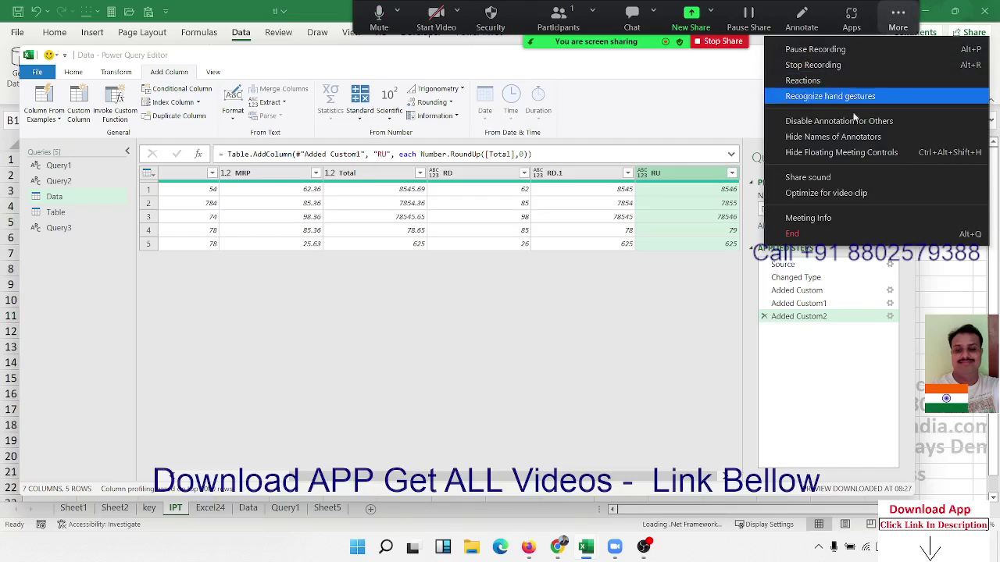
left_click(815, 233)
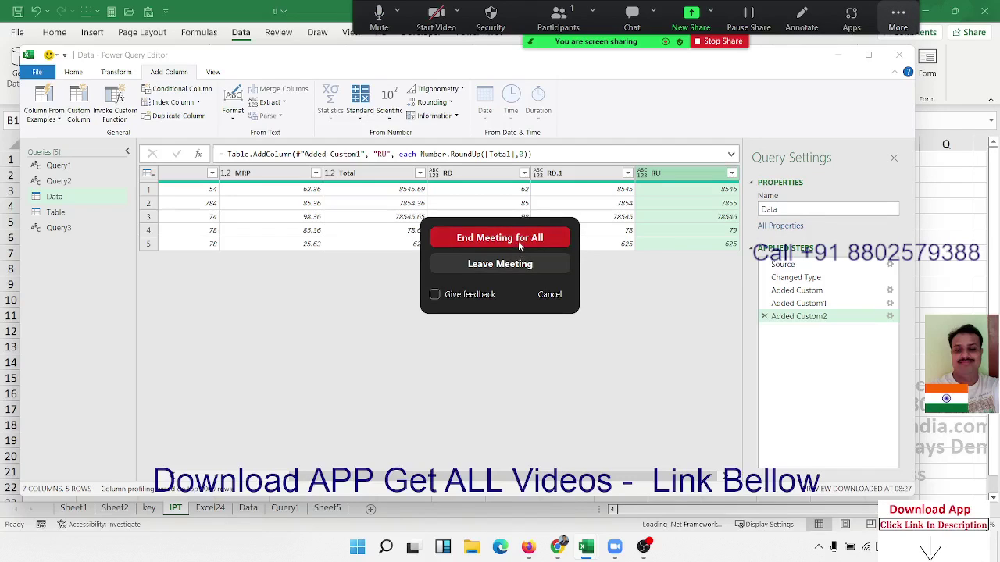
left_click(517, 240)
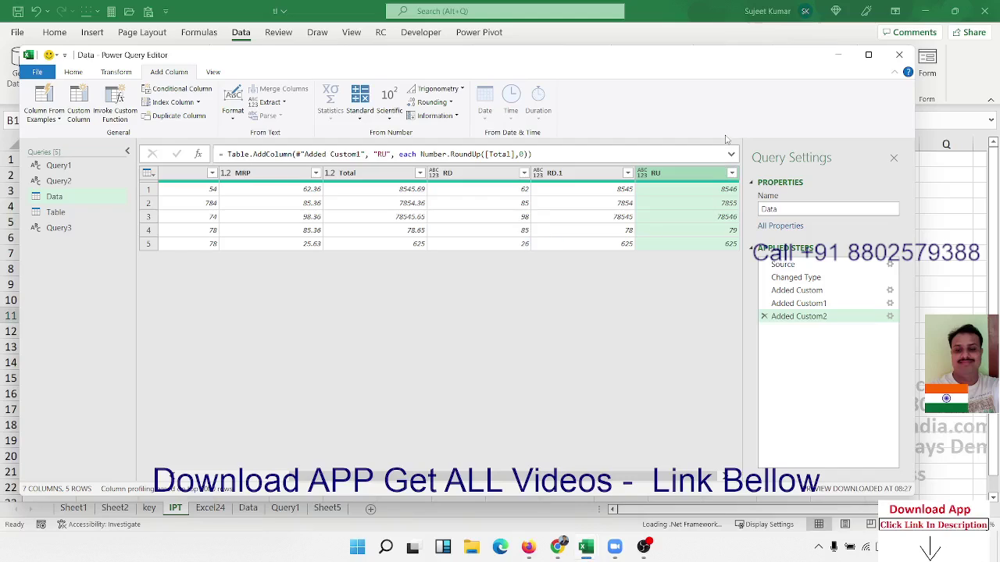